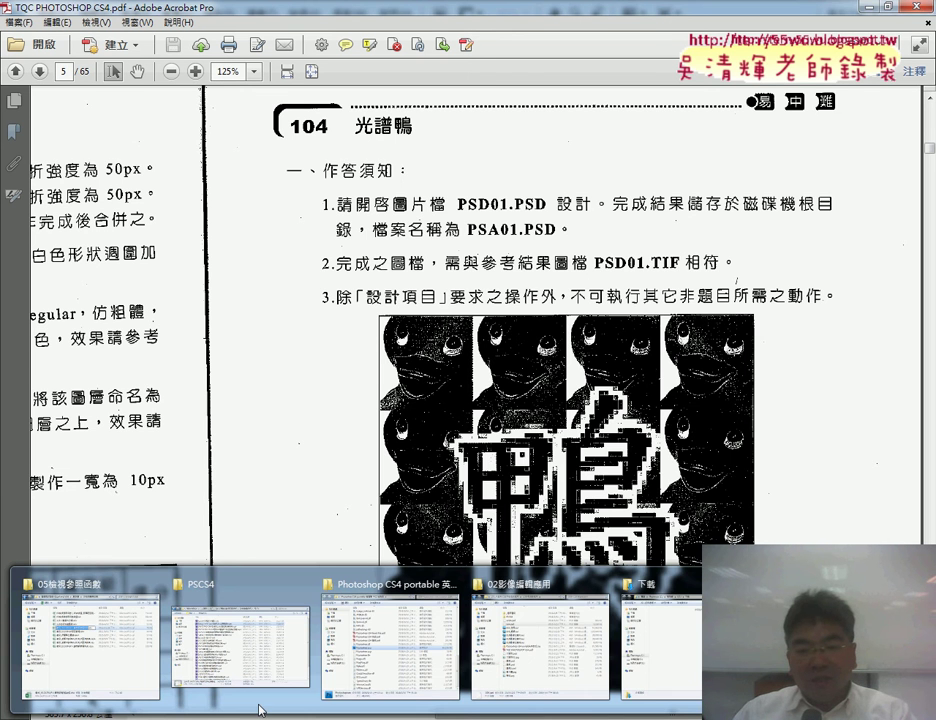
Select the four PSD01 exam files in folder 104 and switch to Photoshop
click(240, 640)
drag(562, 262, 548, 197)
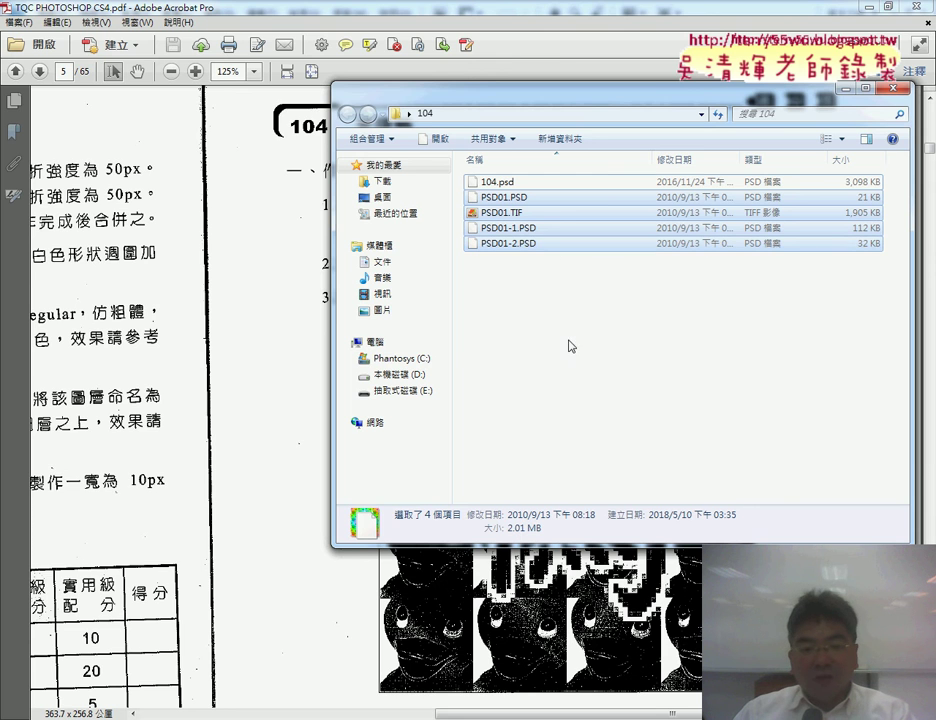
key(Return)
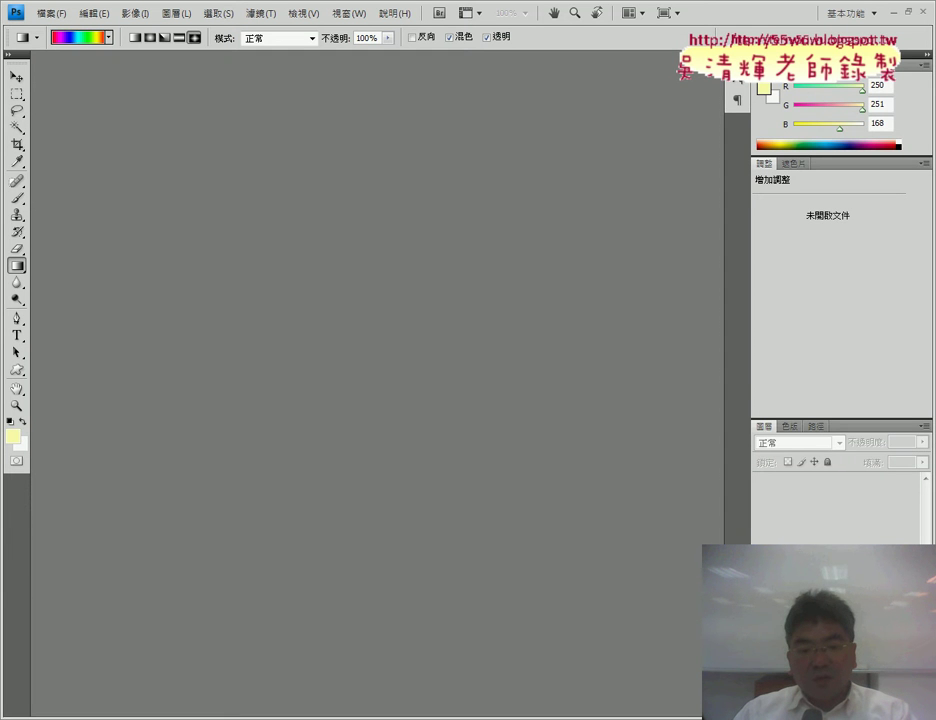
Open the four PSD01 exam files in Photoshop with the PSD01.TIF document placed last
click(620, 640)
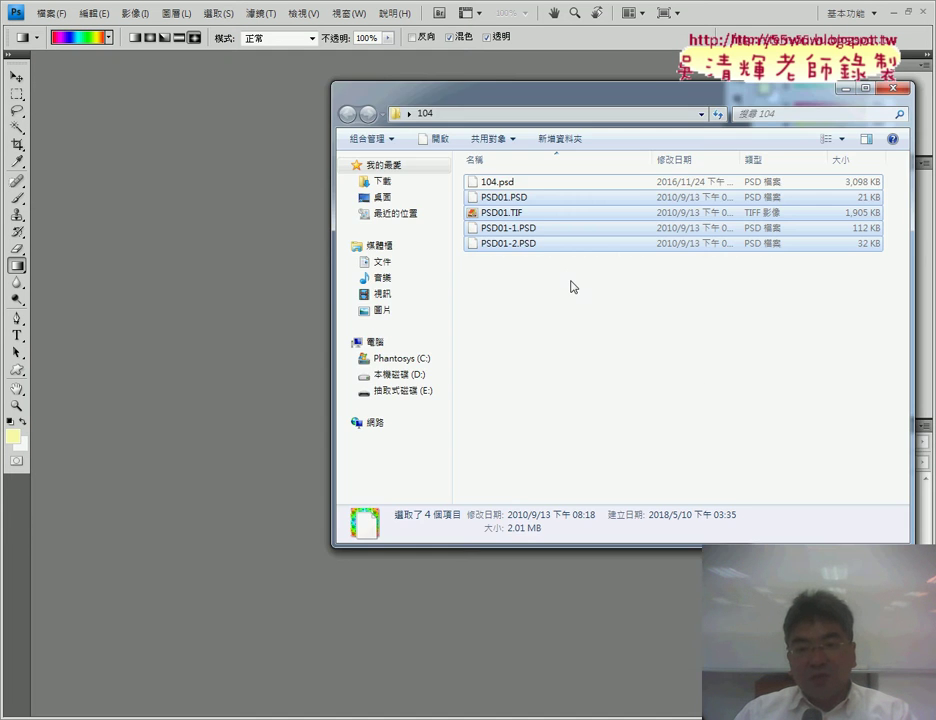
drag(495, 243, 158, 250)
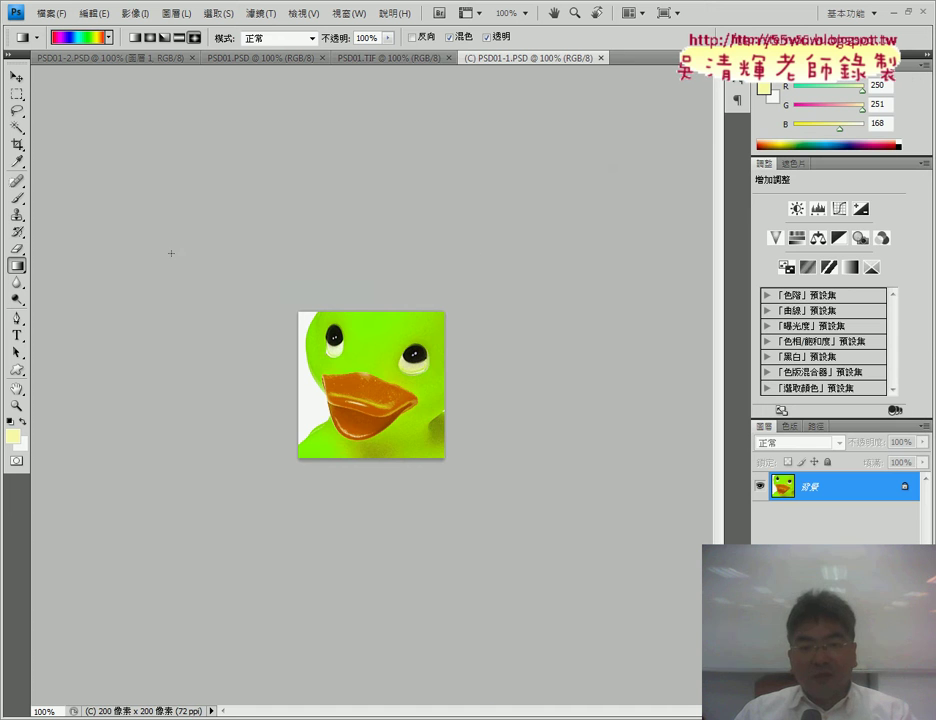
click(385, 62)
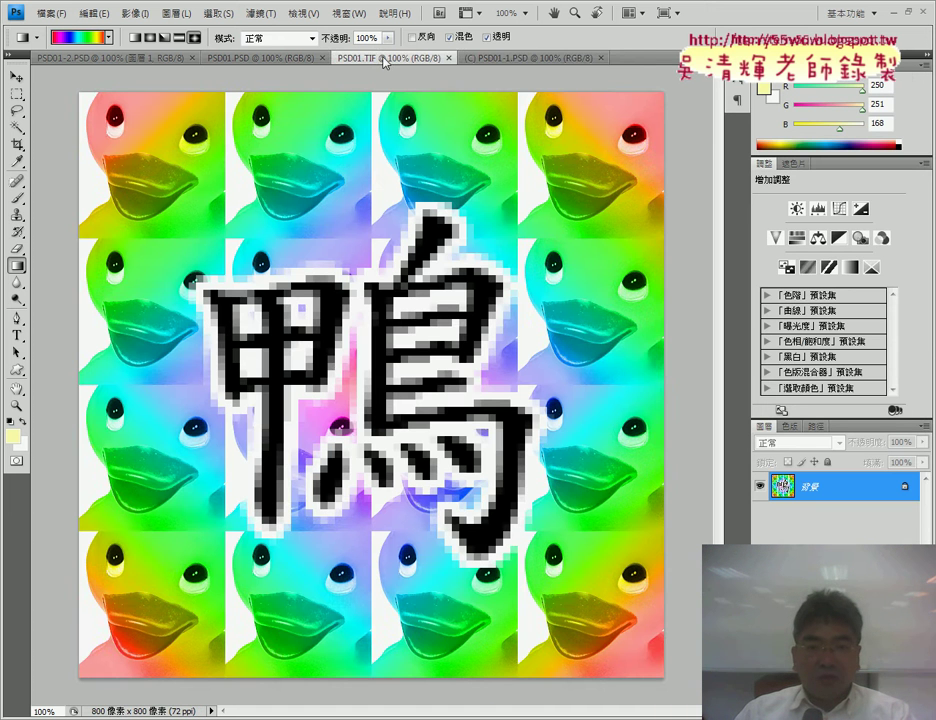
drag(381, 60, 545, 60)
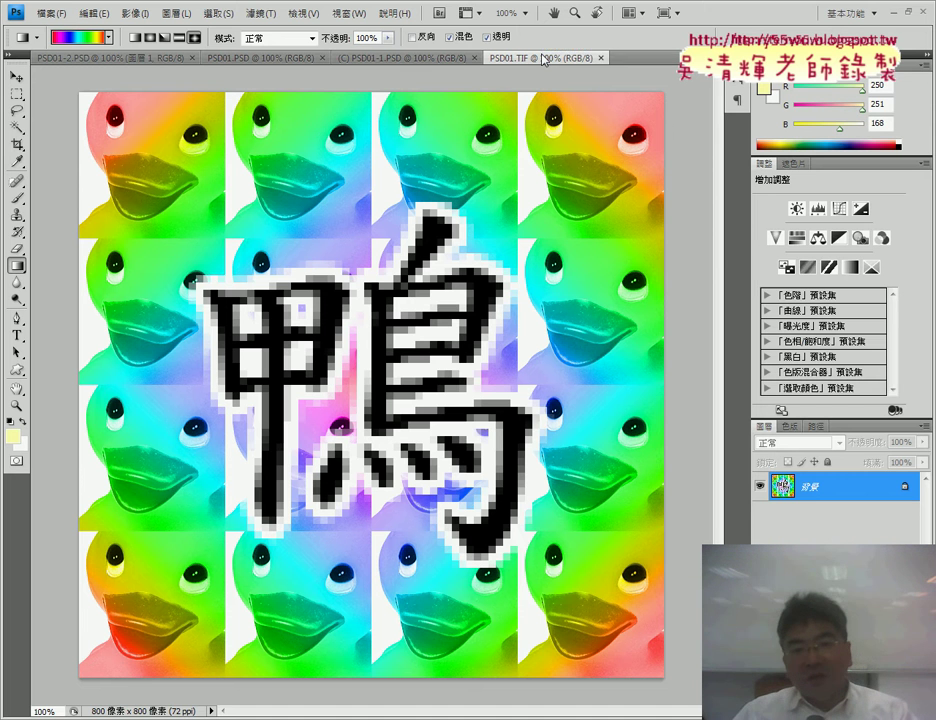
Switch to the blank PSD01.PSD document and check its 50×50-pixel size
click(363, 60)
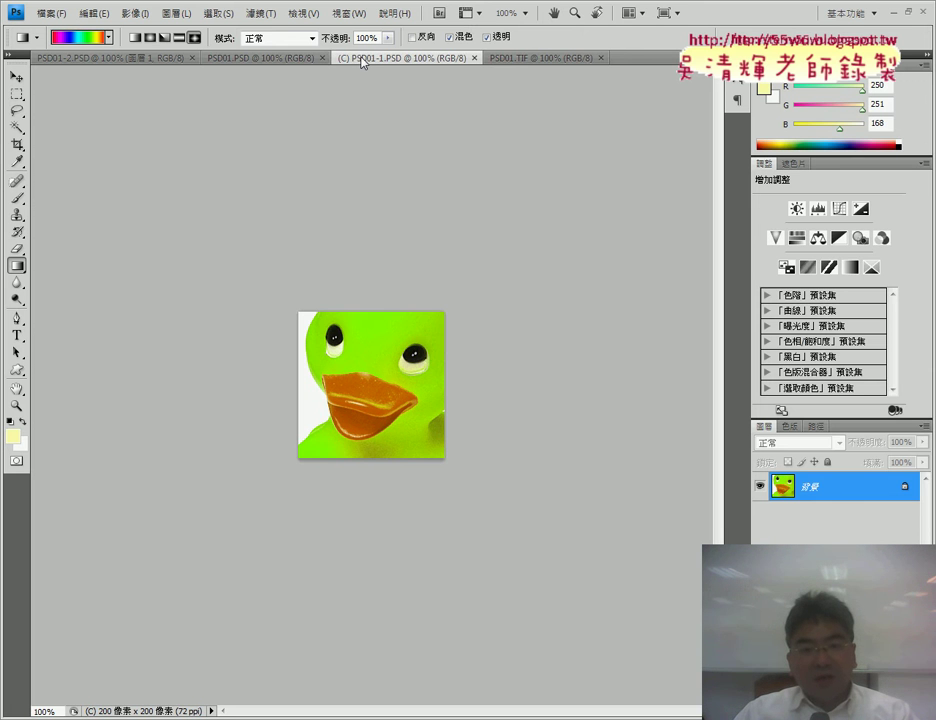
click(279, 60)
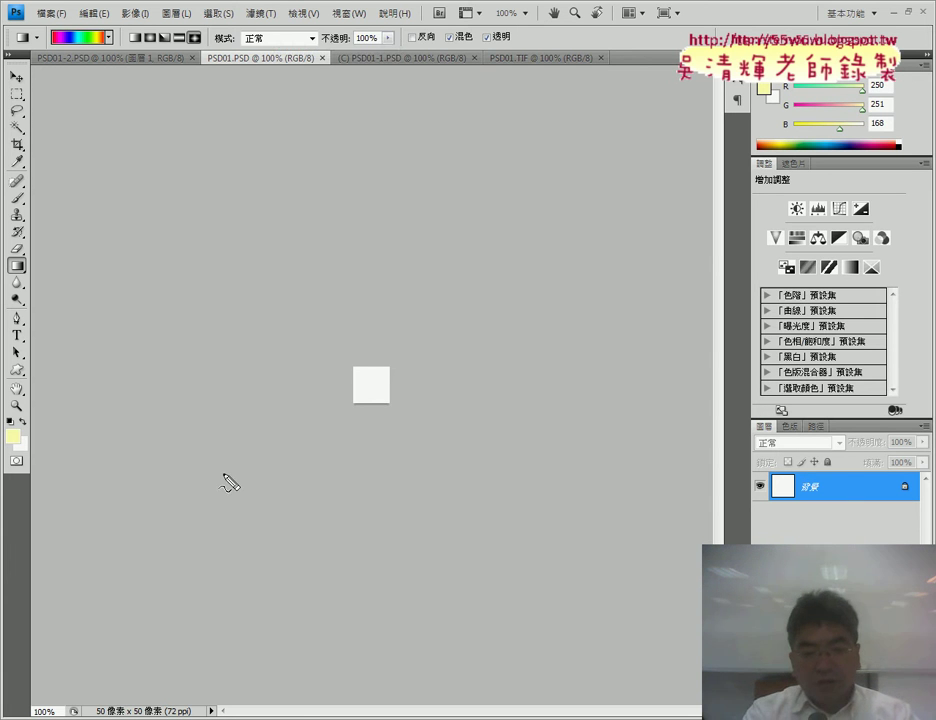
mouse_move(390, 407)
mouse_down()
mouse_move(355, 407)
mouse_move(356, 373)
mouse_move(393, 401)
mouse_up()
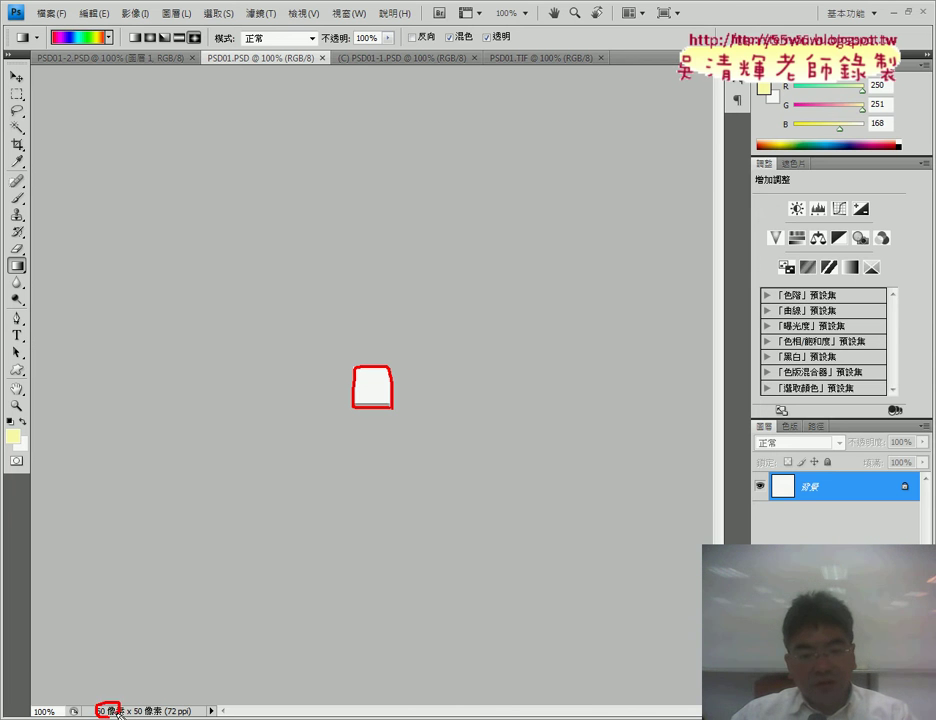
drag(135, 704, 146, 712)
mouse_move(370, 322)
mouse_down()
mouse_move(365, 350)
mouse_move(387, 337)
mouse_move(402, 353)
mouse_move(430, 351)
mouse_move(451, 330)
mouse_up()
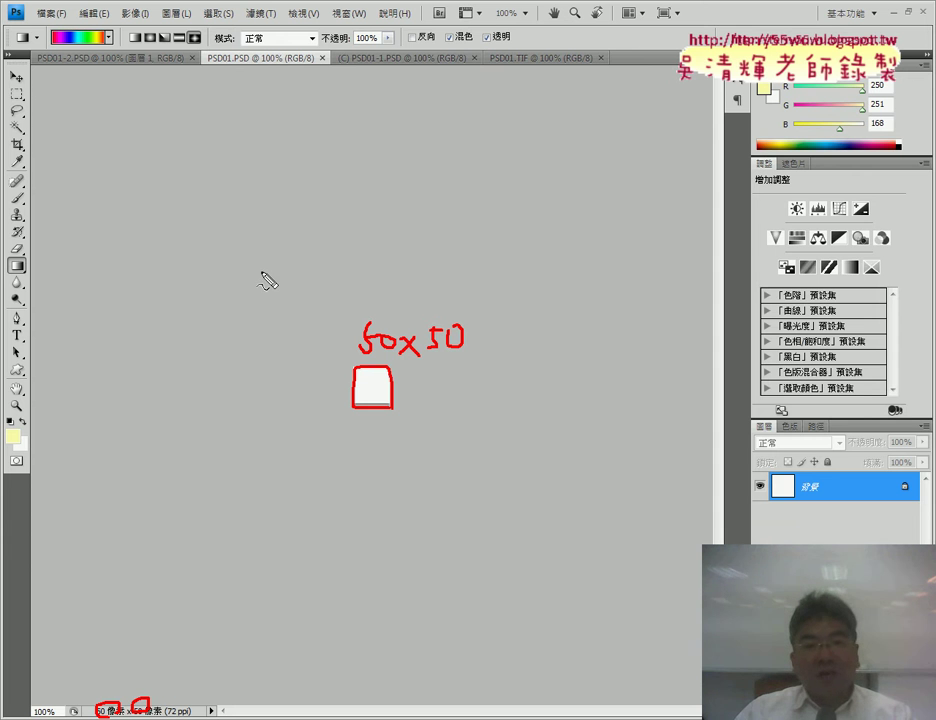
mouse_move(361, 352)
mouse_down()
mouse_move(470, 352)
mouse_move(515, 341)
mouse_move(522, 358)
mouse_up()
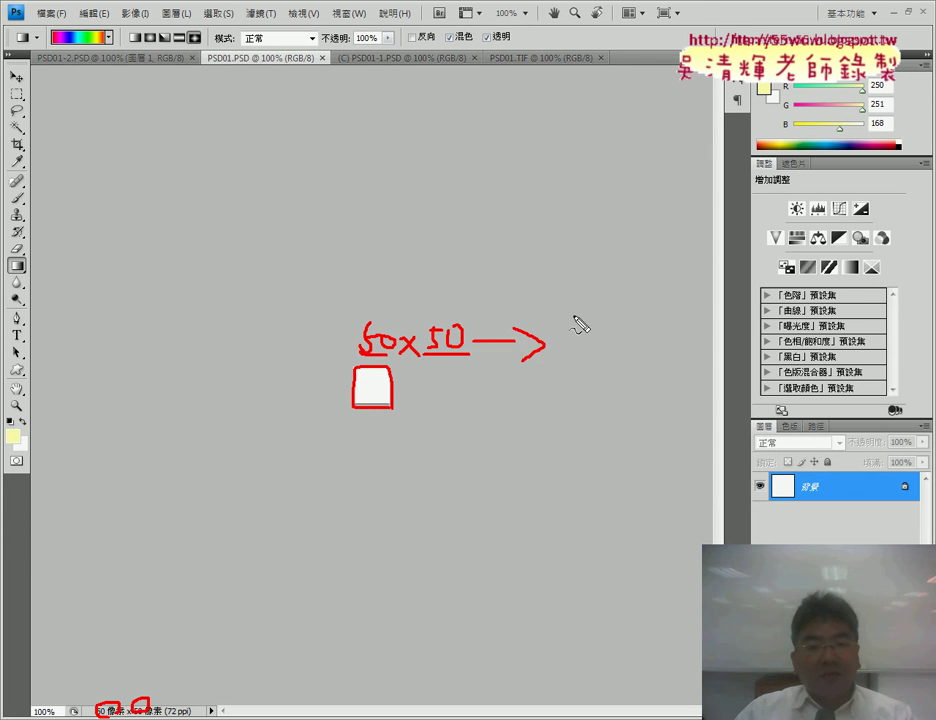
mouse_move(568, 317)
mouse_down()
mouse_move(617, 340)
mouse_move(641, 330)
mouse_move(652, 338)
mouse_move(670, 324)
mouse_up()
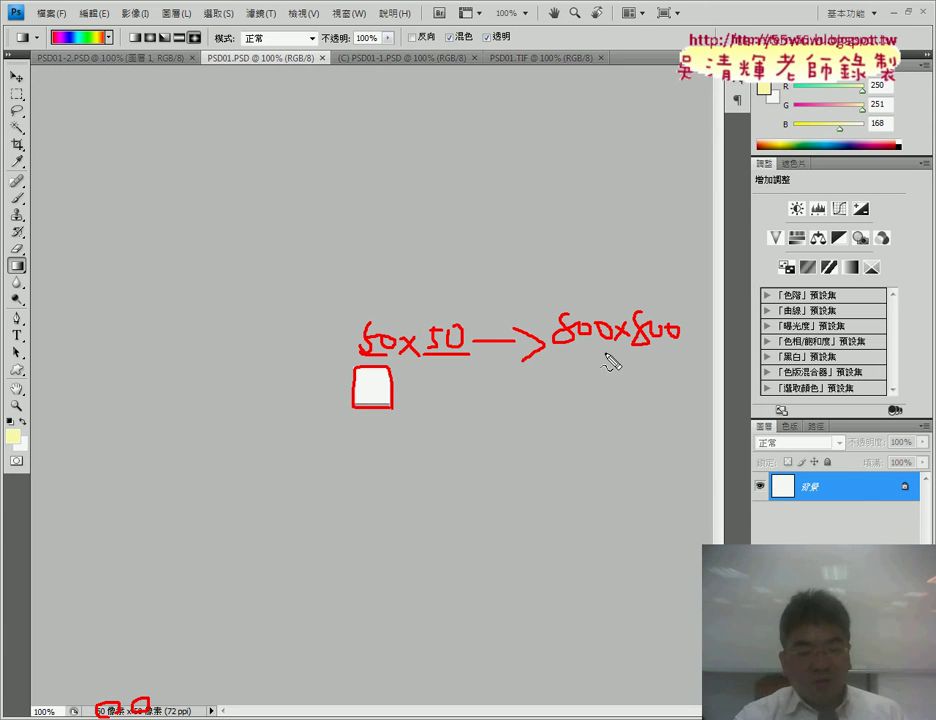
key(Escape)
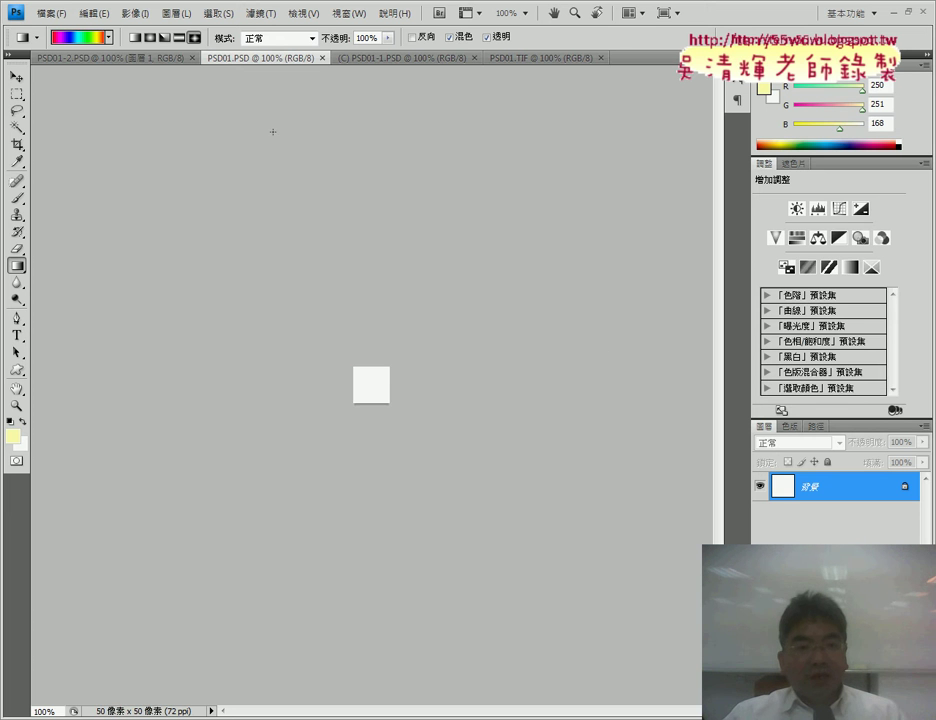
Review the PSD01-2 and PSD01-1 images, then return to PSD01.PSD with the Image menu open
click(144, 60)
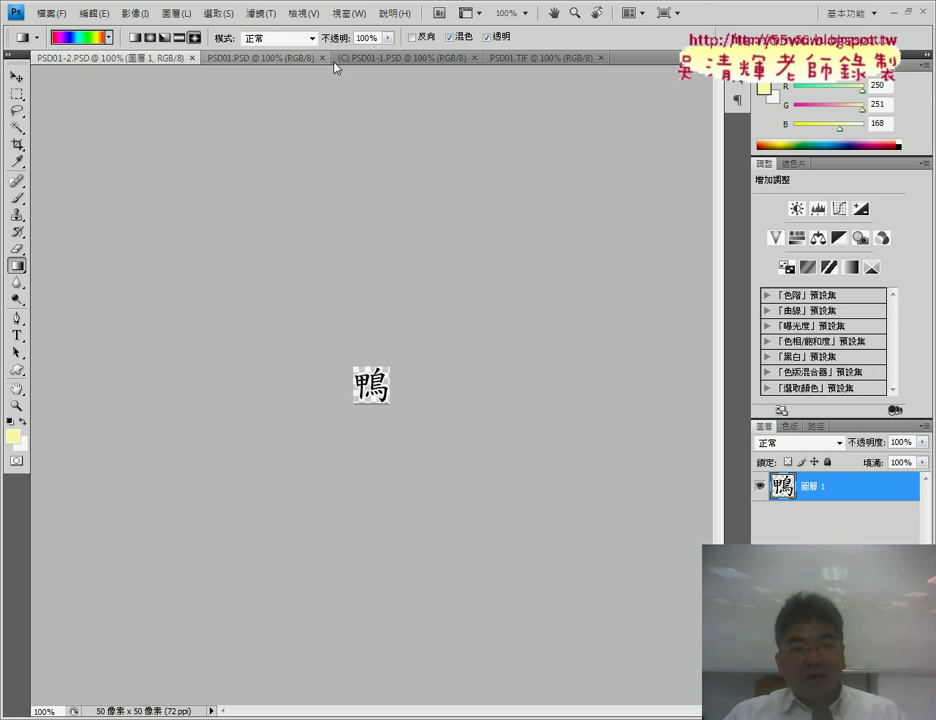
click(372, 60)
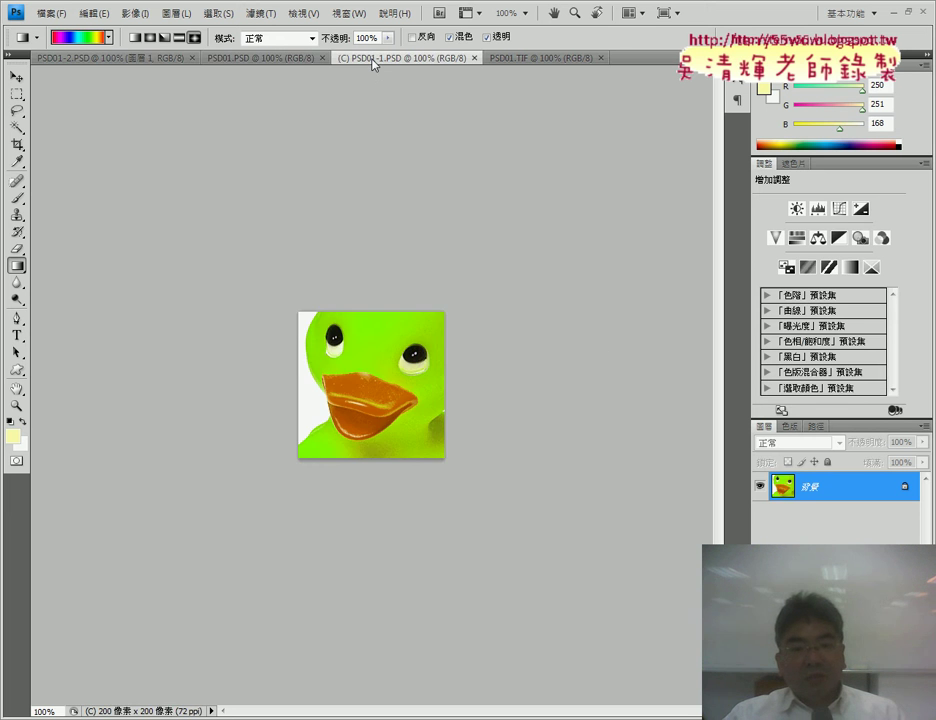
click(268, 58)
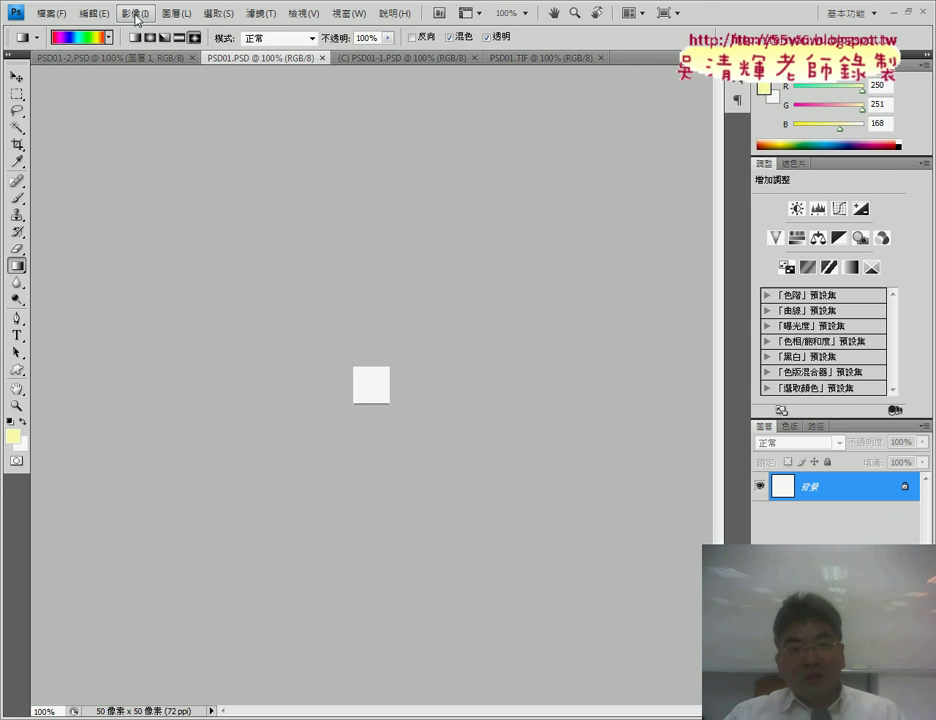
click(137, 18)
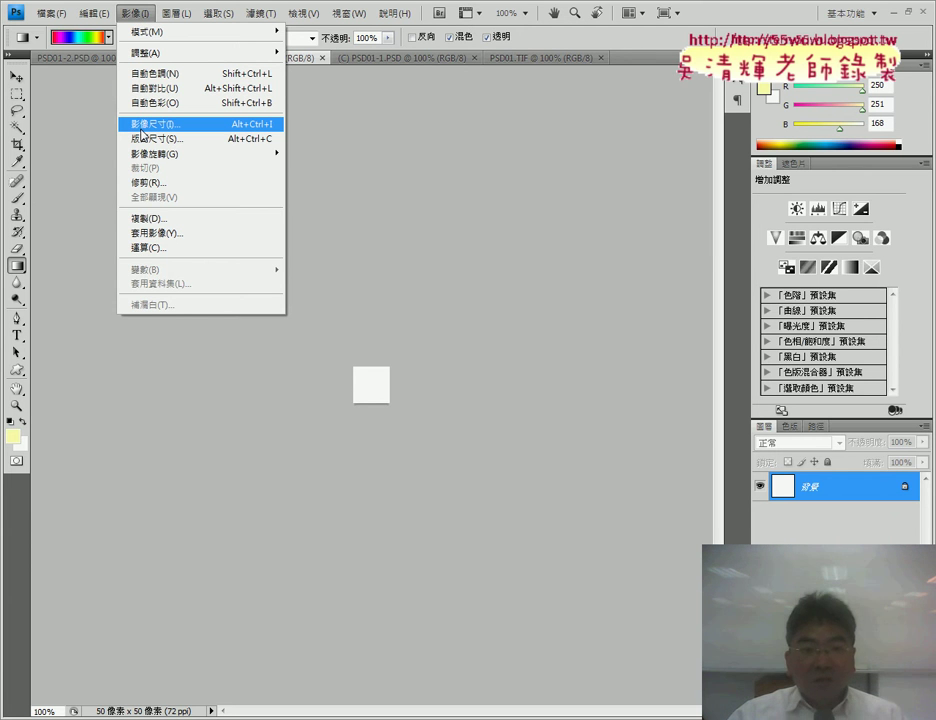
Resize PSD01.PSD to 800×800 pixels via Image Size with proportions constrained
click(142, 134)
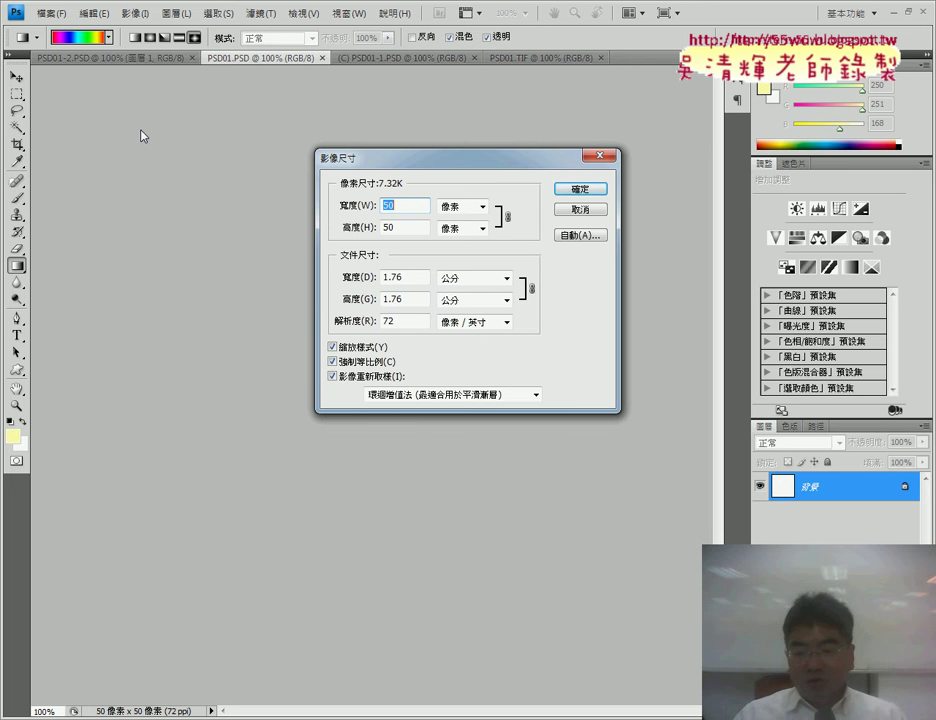
text(80)
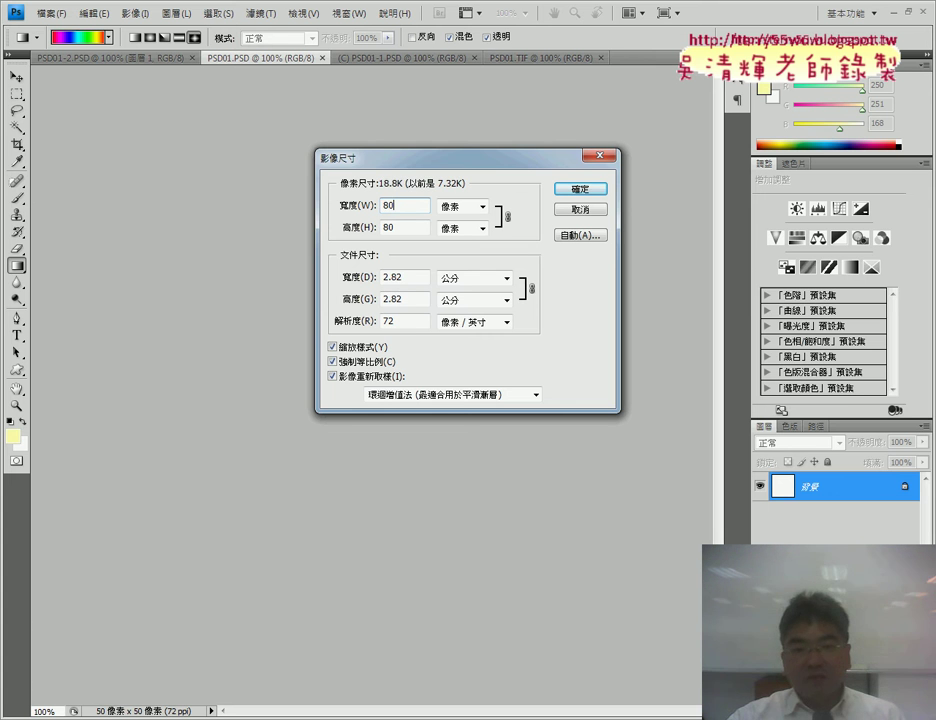
text(0)
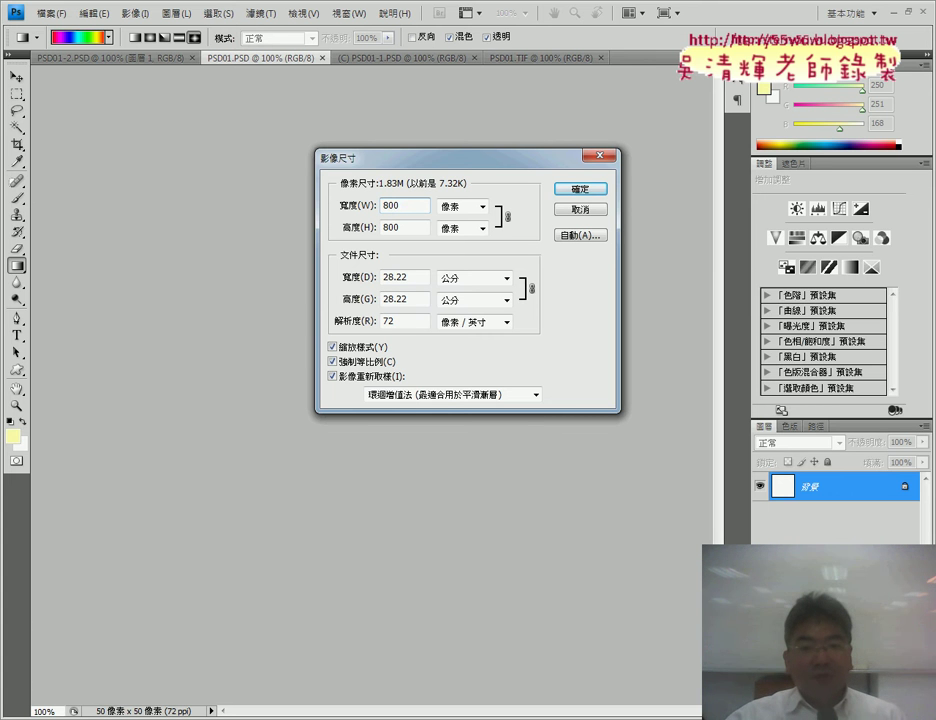
click(585, 188)
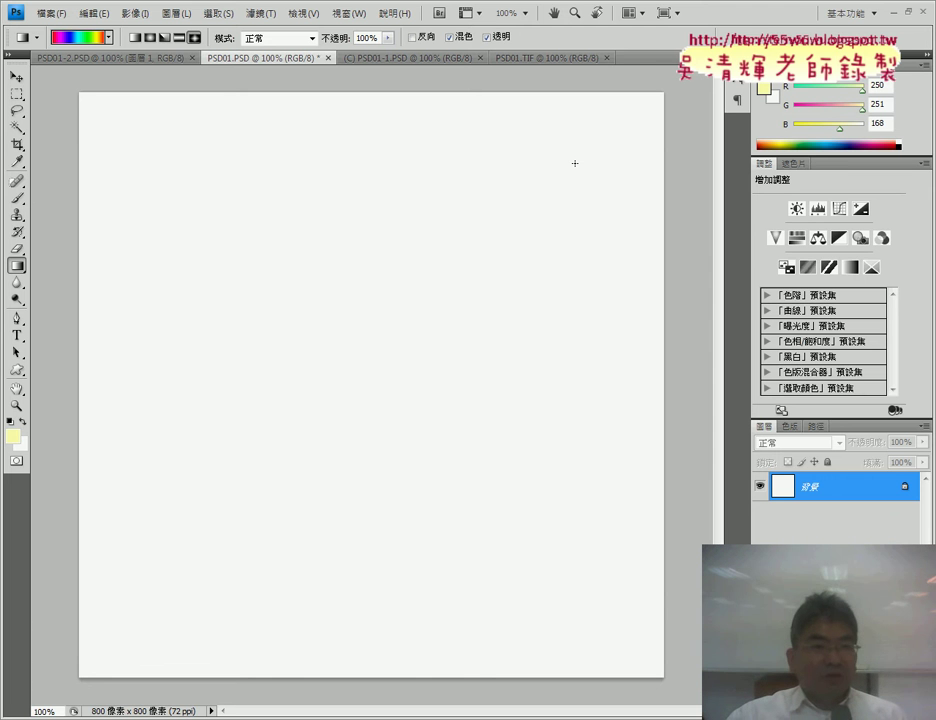
click(134, 13)
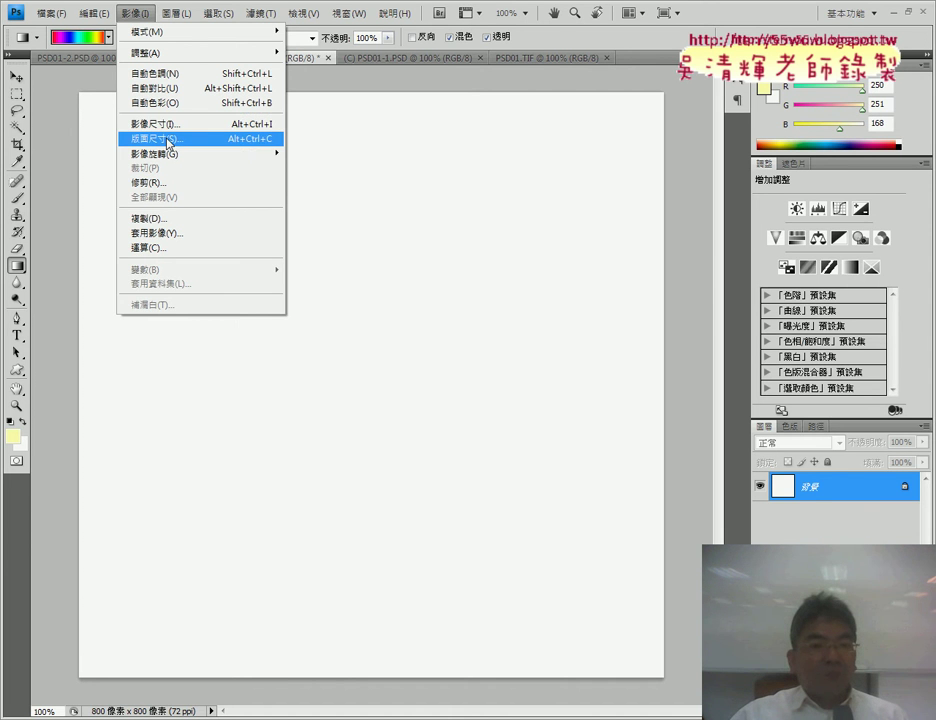
click(168, 141)
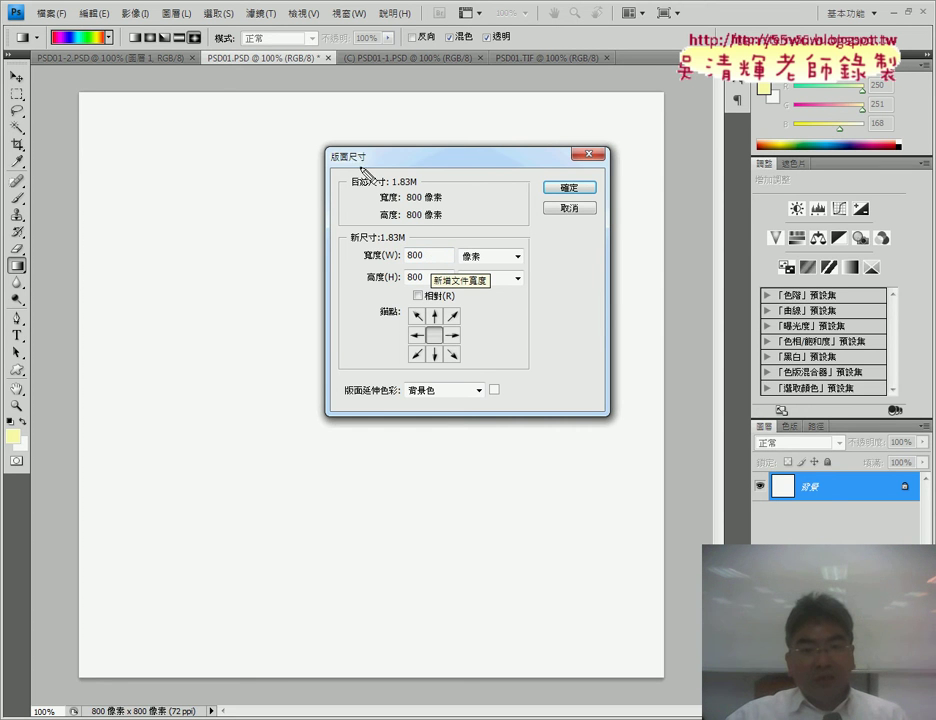
drag(358, 144, 372, 148)
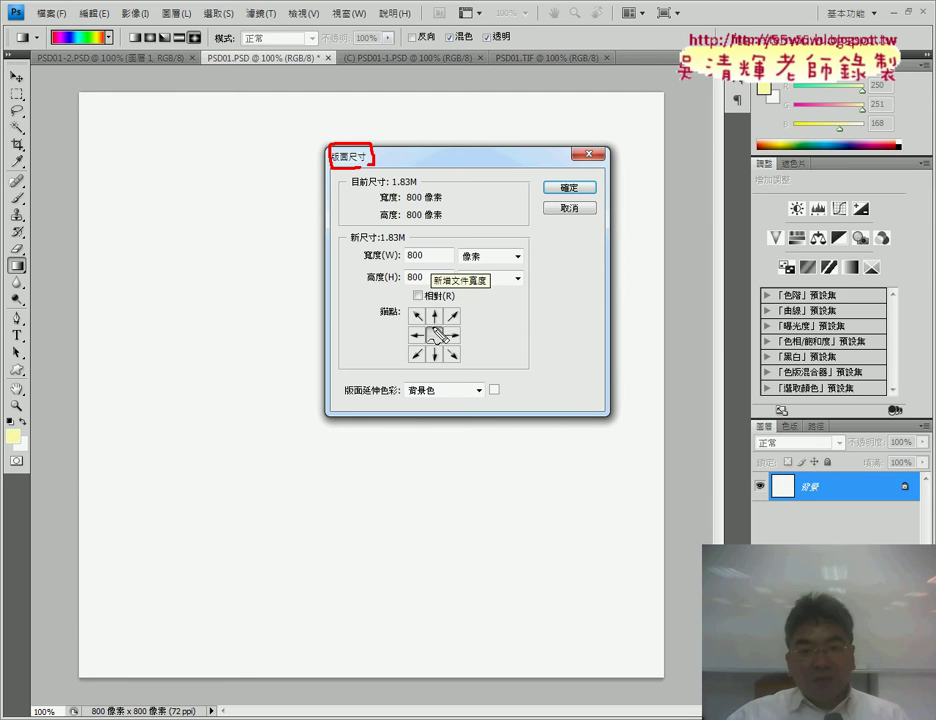
drag(430, 322, 443, 318)
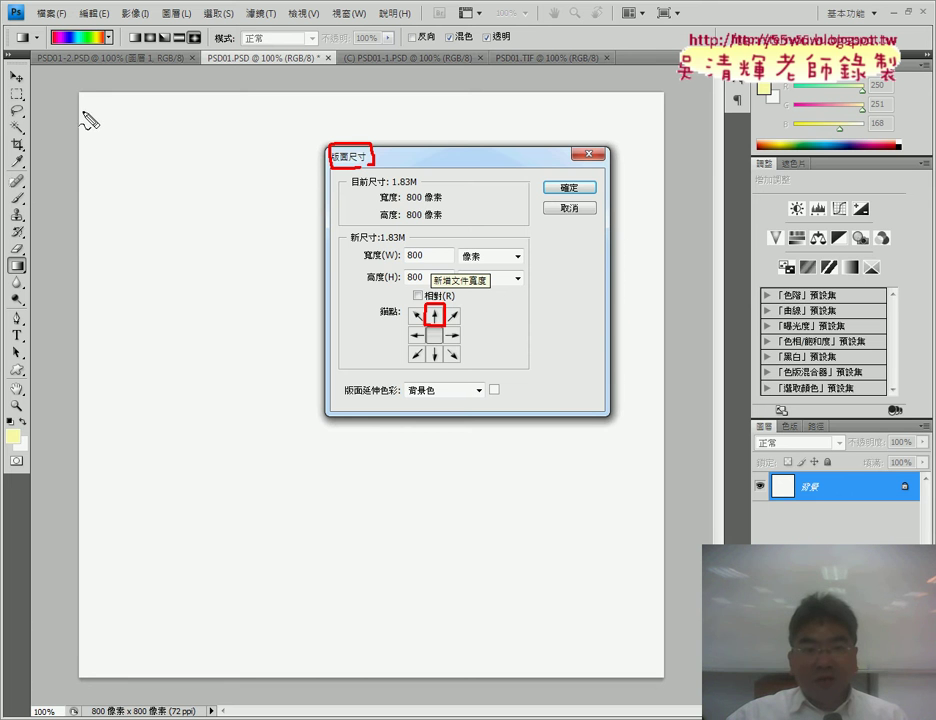
mouse_move(81, 97)
mouse_down()
mouse_move(80, 62)
mouse_move(655, 62)
mouse_move(661, 96)
mouse_up()
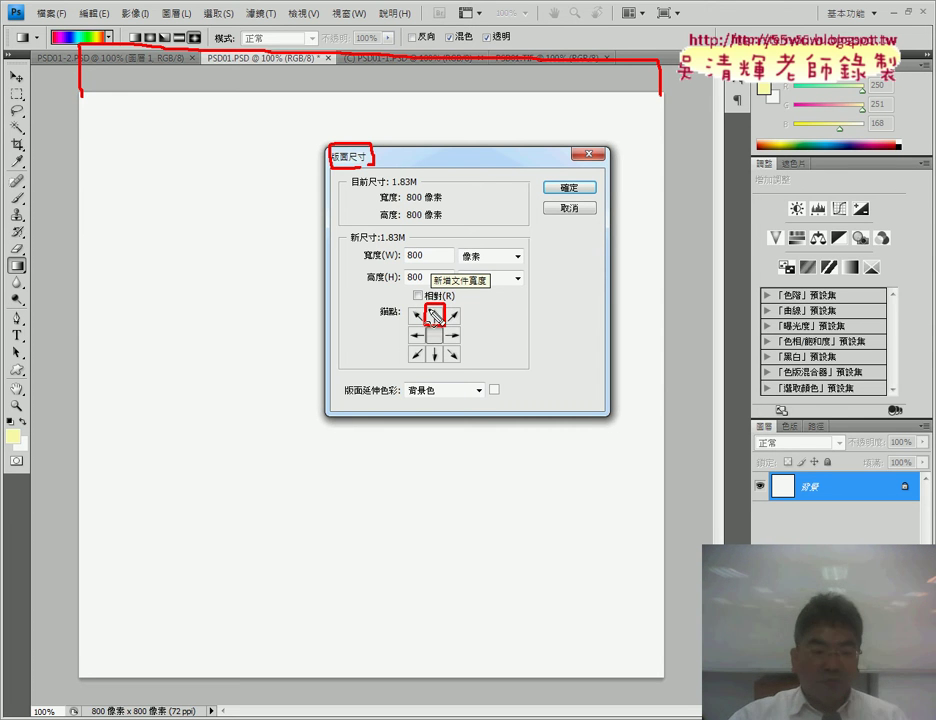
key(Escape)
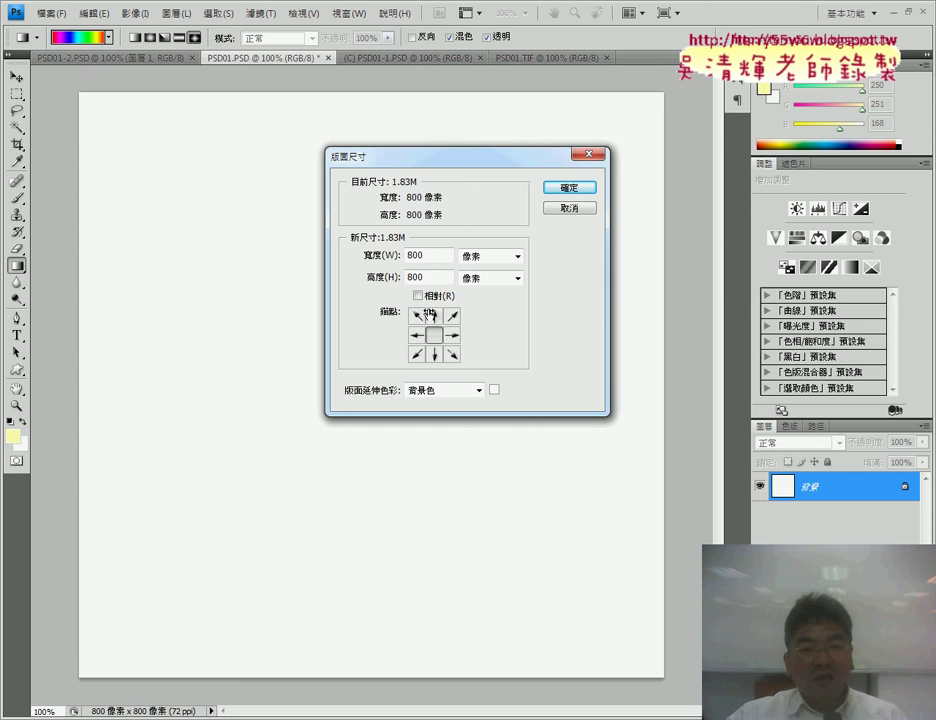
click(571, 210)
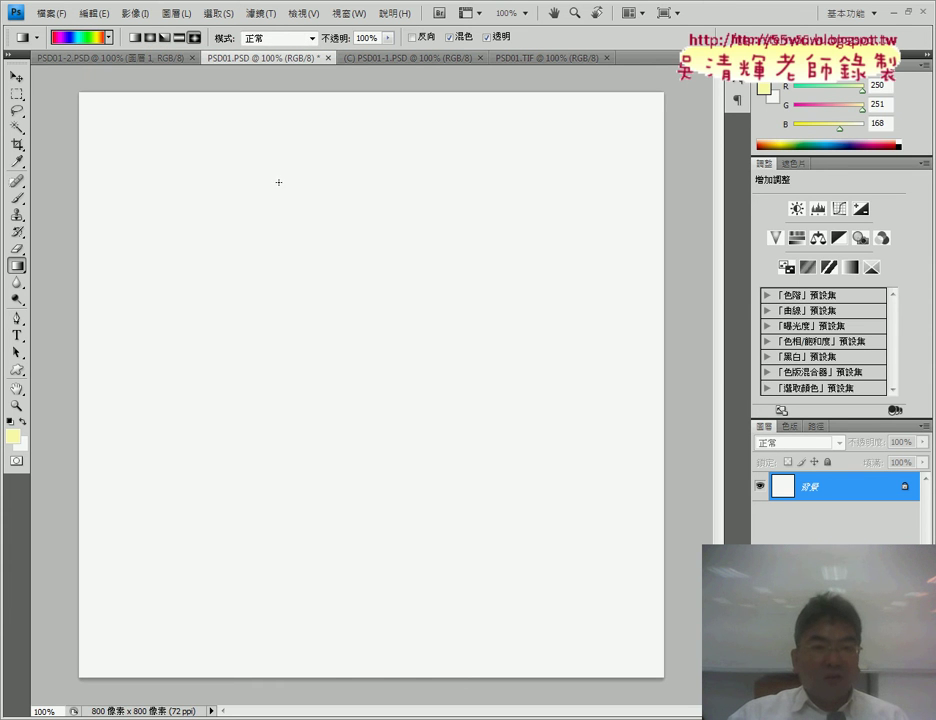
click(136, 14)
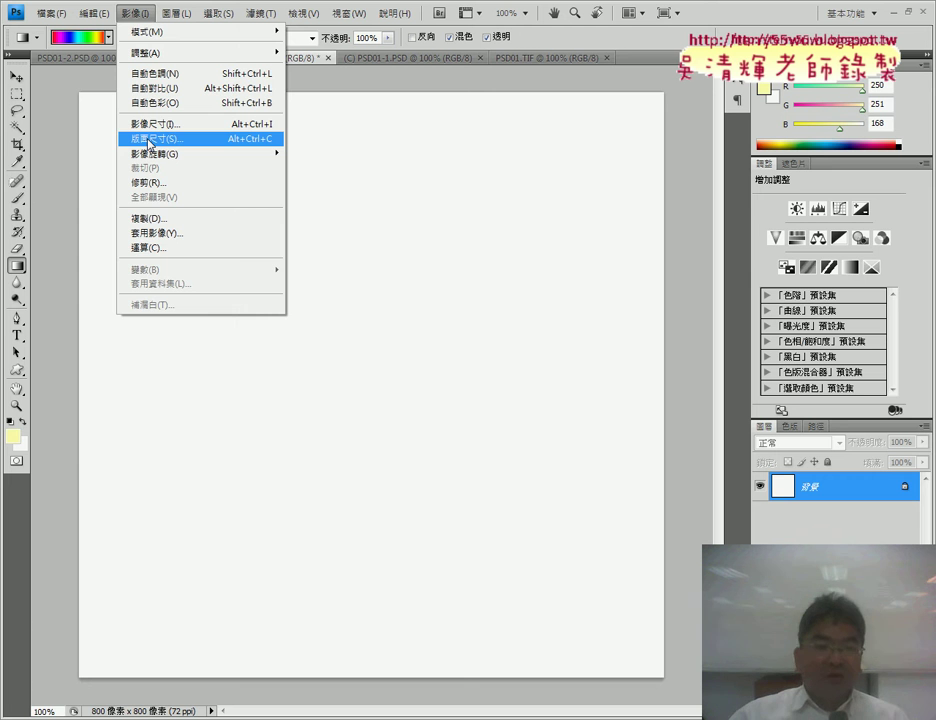
click(406, 193)
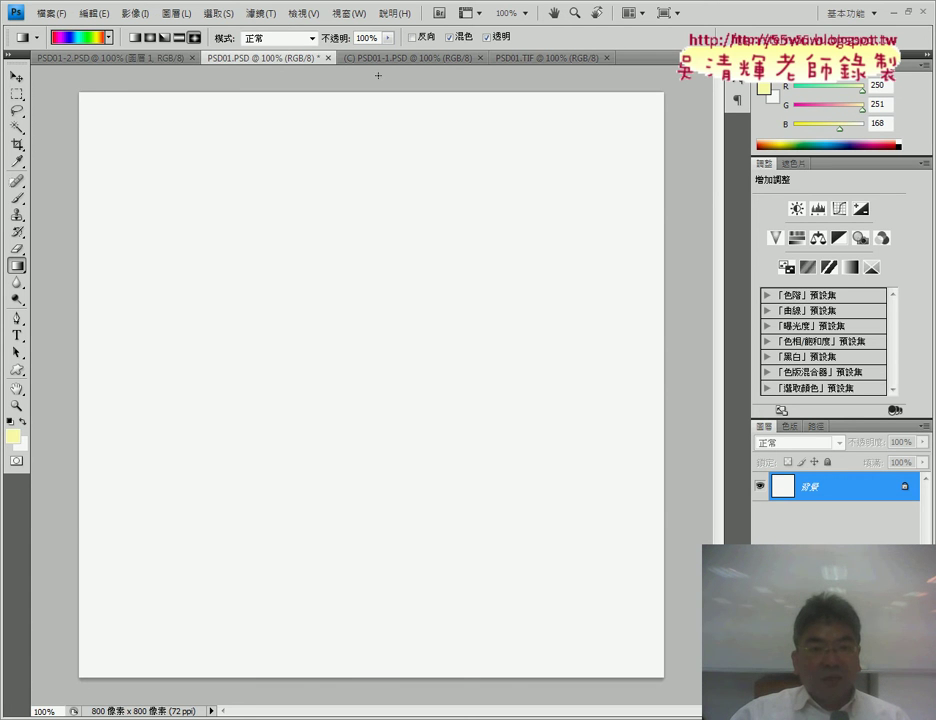
click(125, 58)
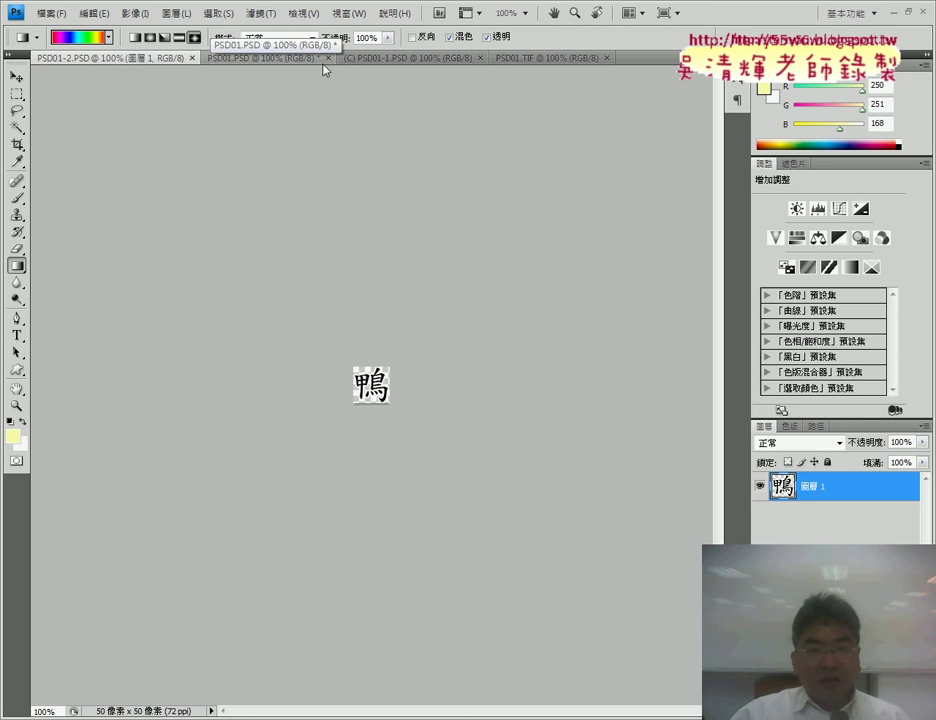
click(398, 59)
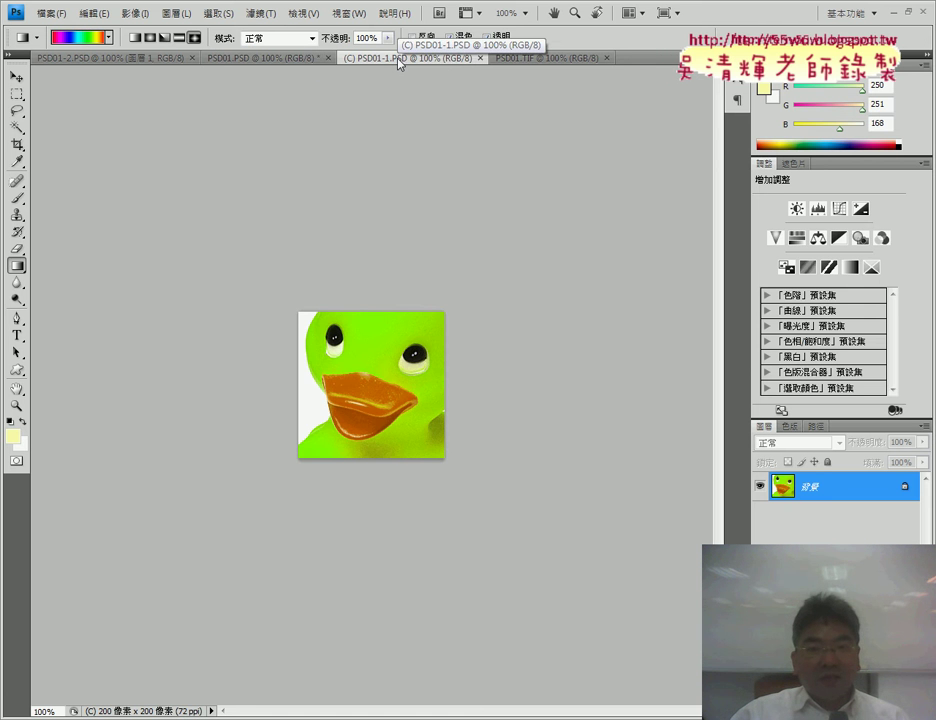
click(531, 59)
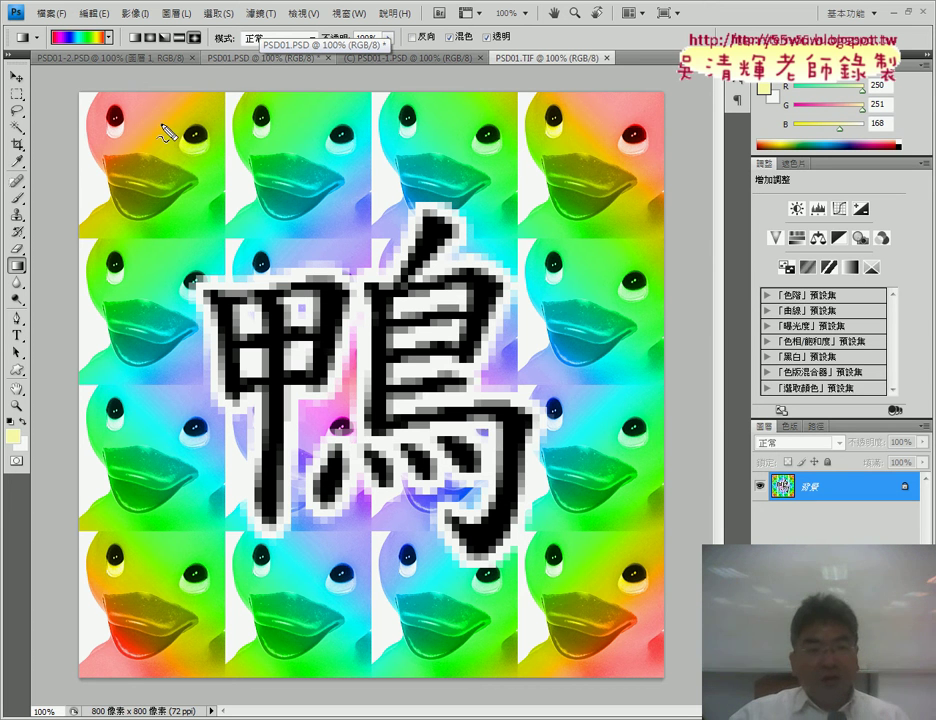
drag(75, 93, 104, 95)
drag(80, 237, 100, 237)
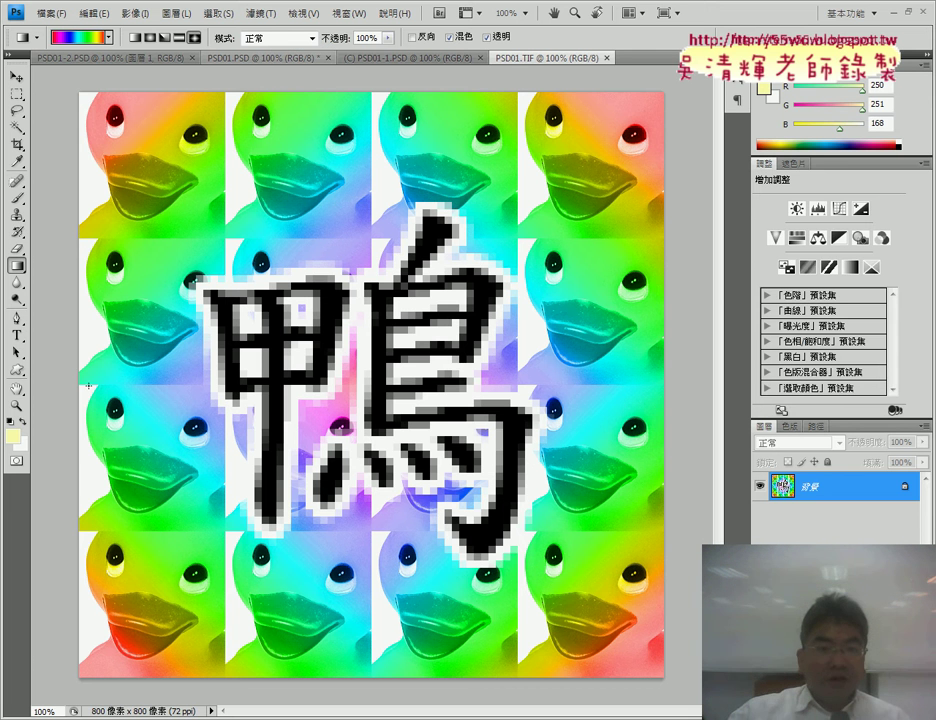
click(387, 59)
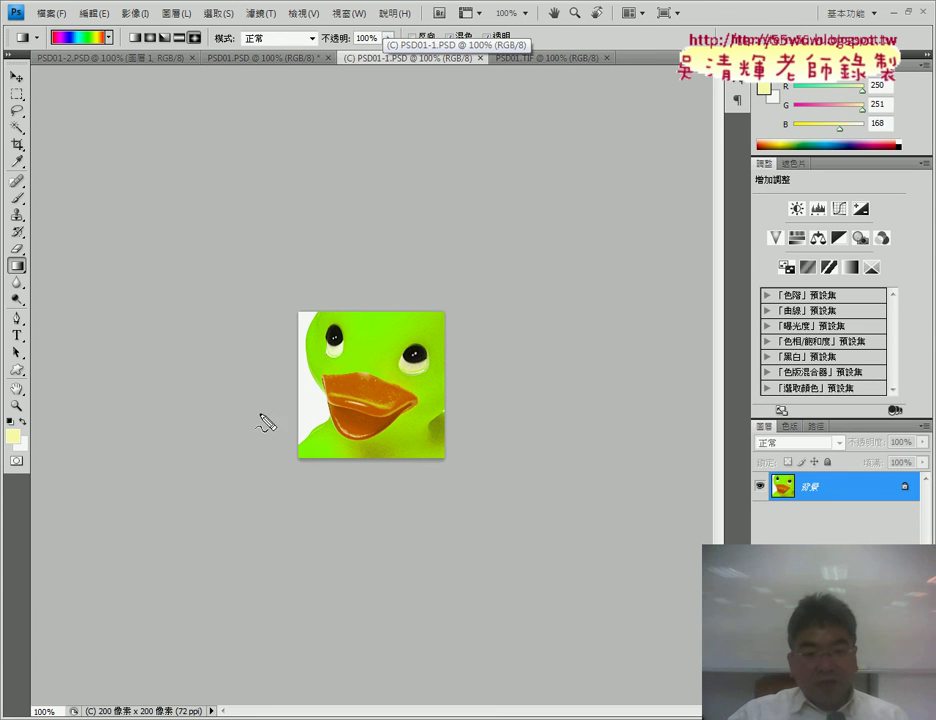
drag(96, 706, 122, 698)
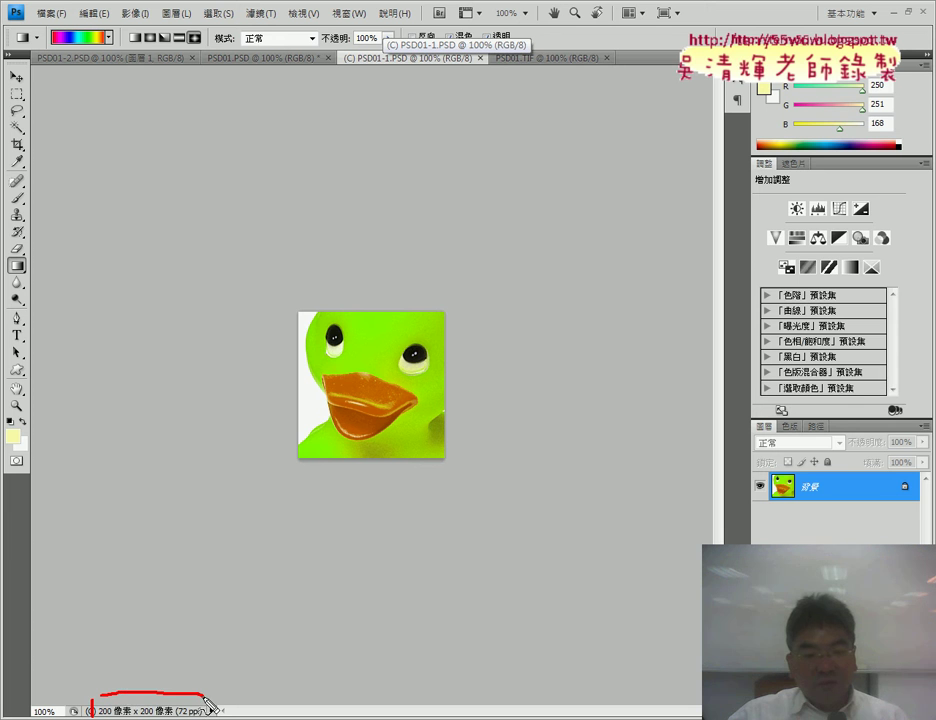
mouse_move(318, 457)
mouse_down()
mouse_move(158, 662)
mouse_move(195, 638)
mouse_up()
key(Escape)
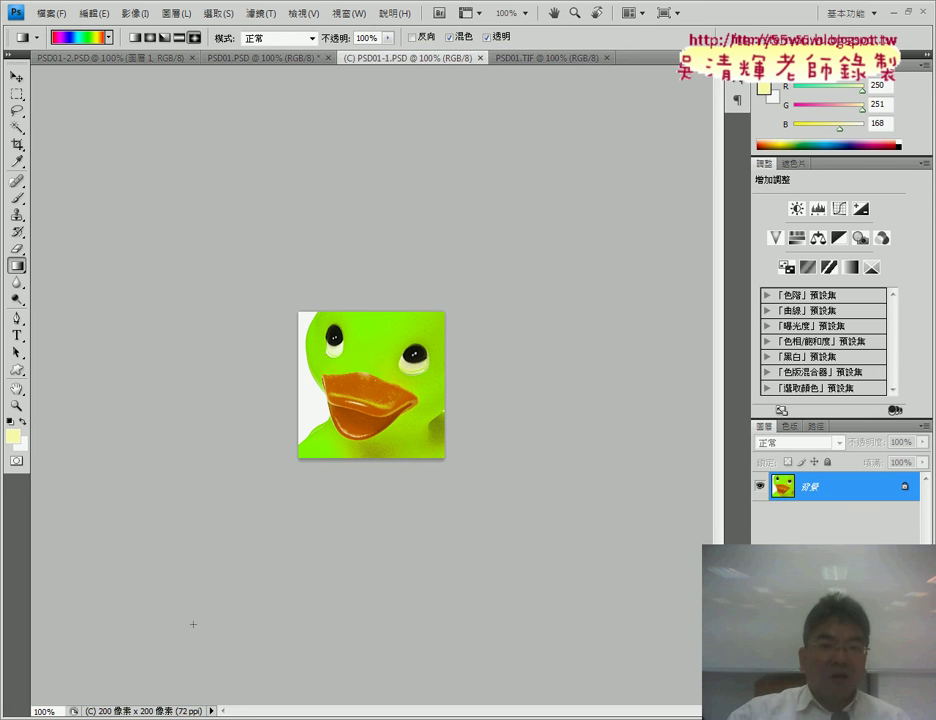
Compare the blank 800×800 canvas with the finished tiled example
click(244, 58)
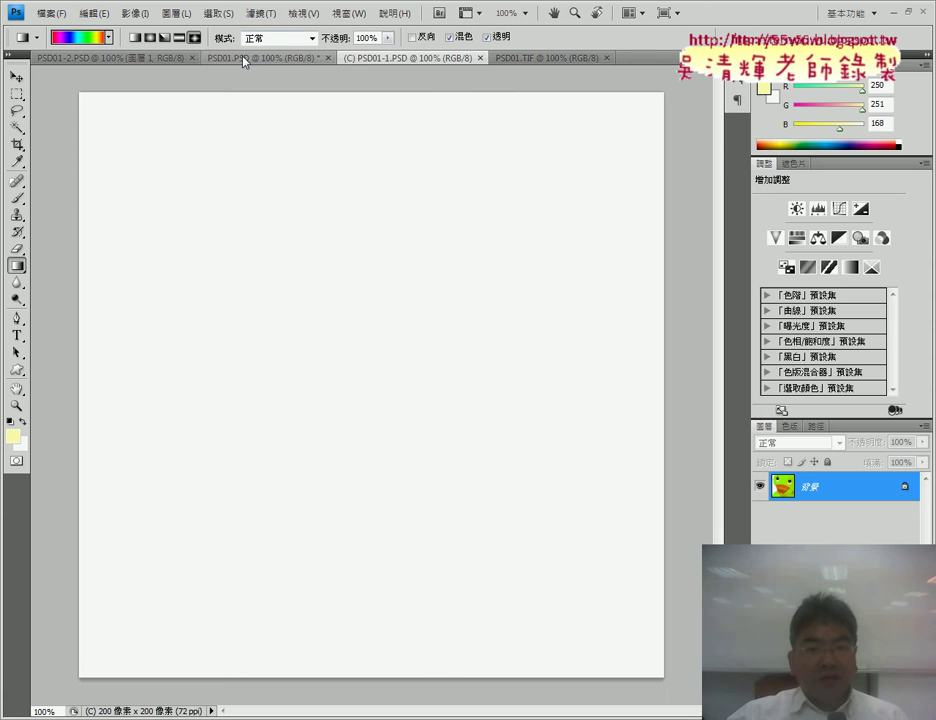
click(543, 60)
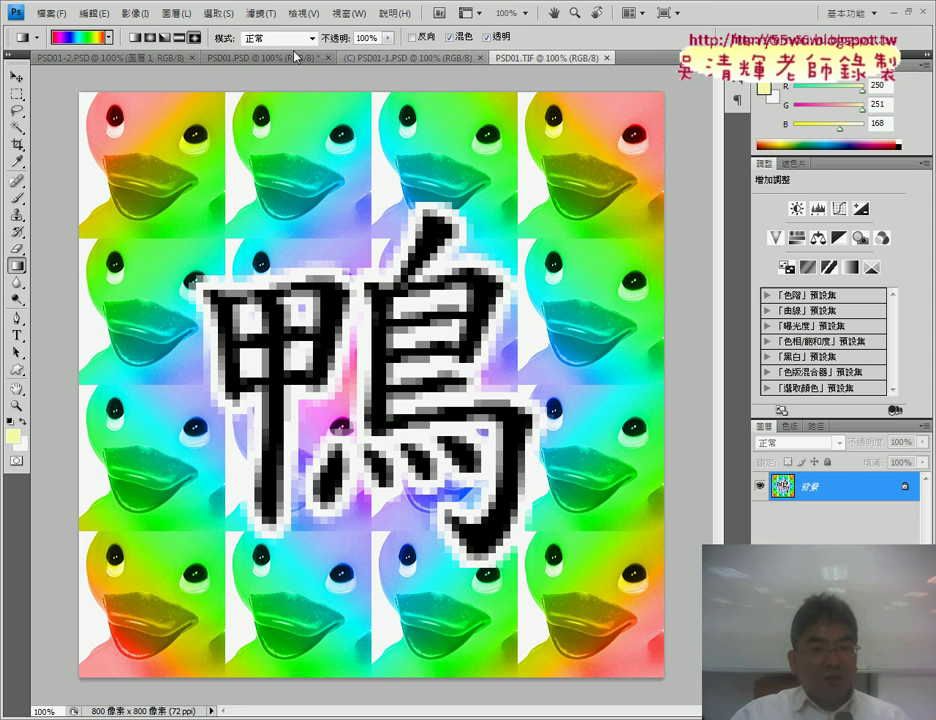
click(265, 57)
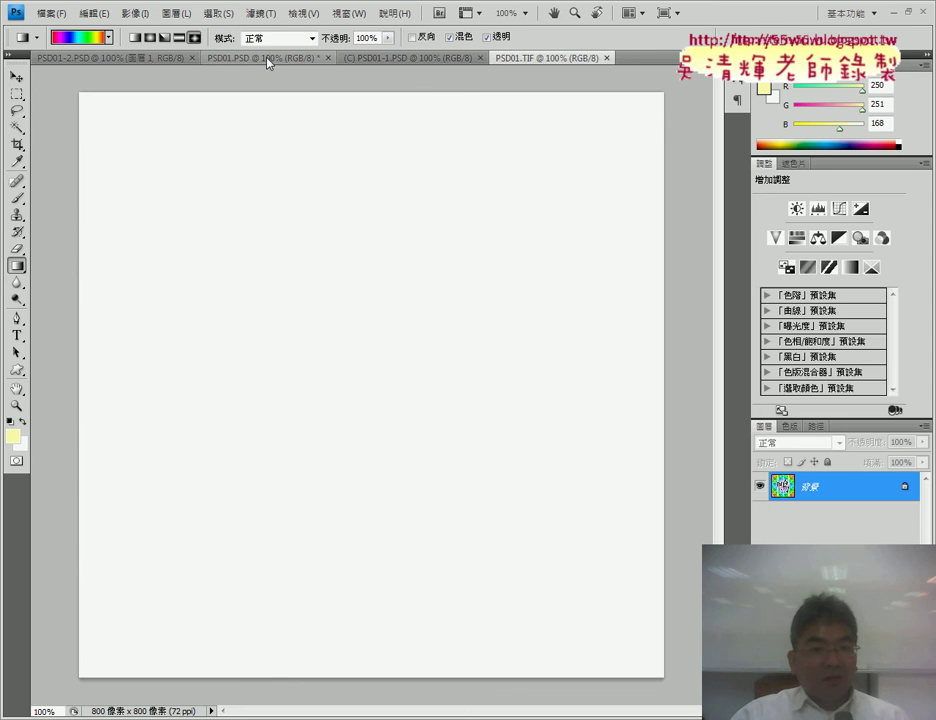
Try pasting the whole duck photo onto the canvas and moving it, then undo the paste
click(395, 60)
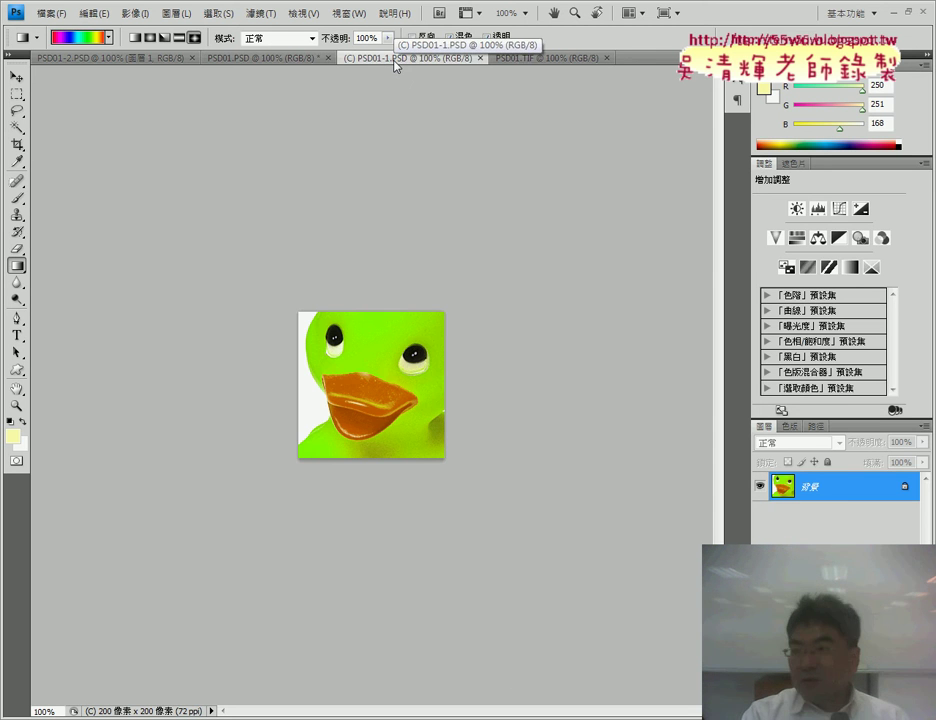
key(ctrl+a)
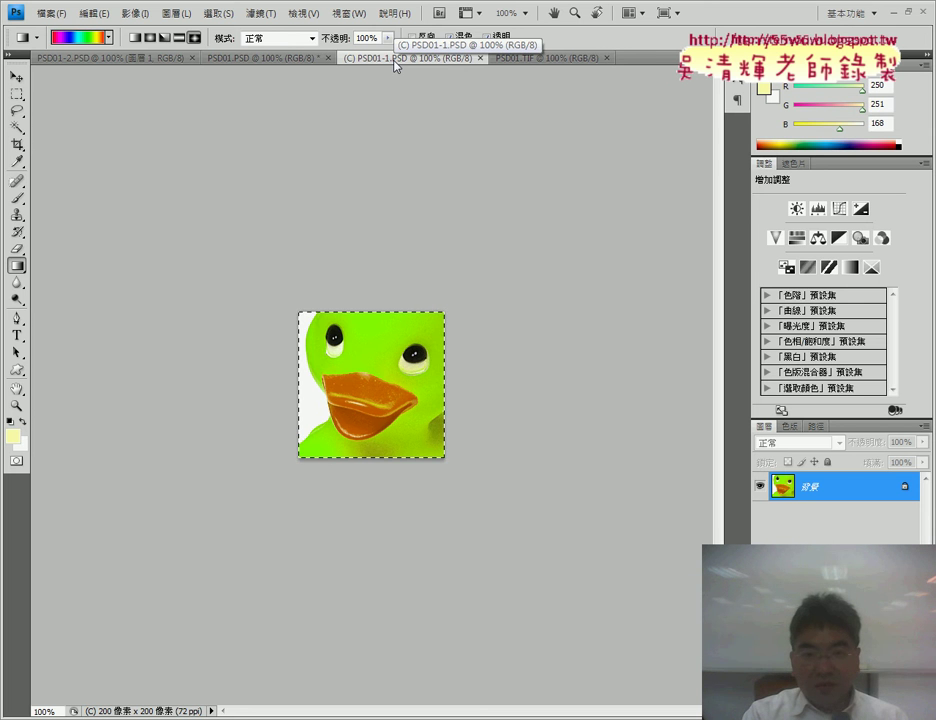
click(270, 58)
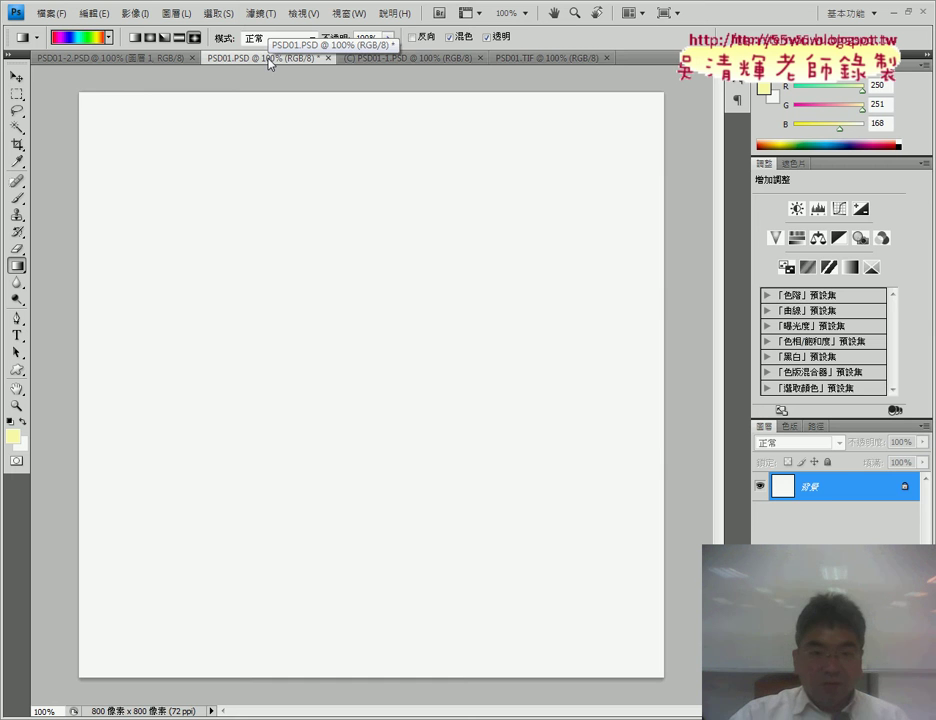
key(ctrl+v)
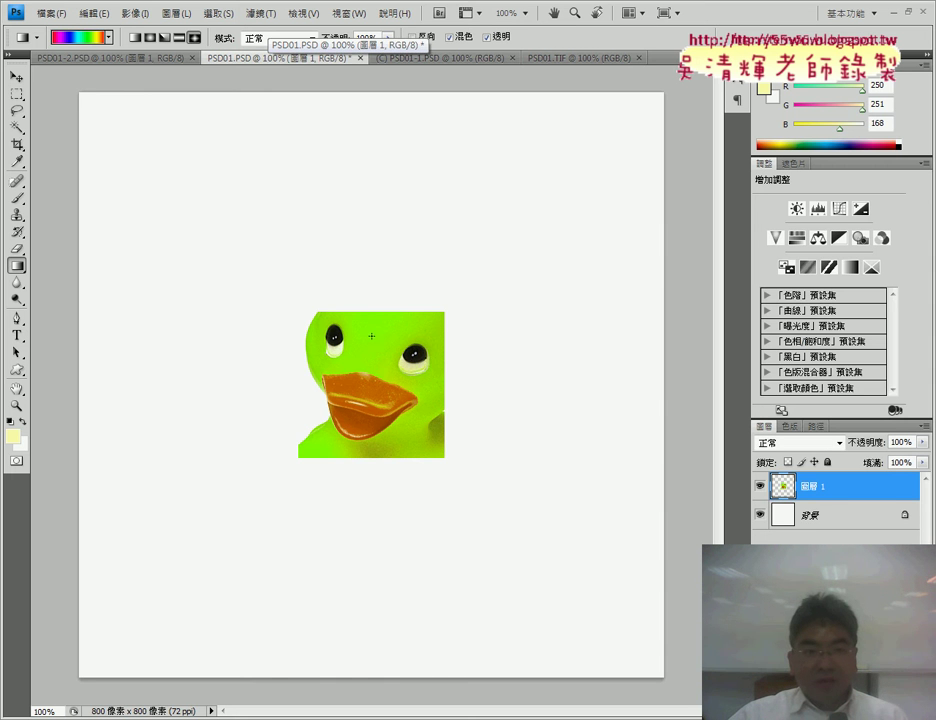
click(16, 77)
drag(361, 375, 144, 156)
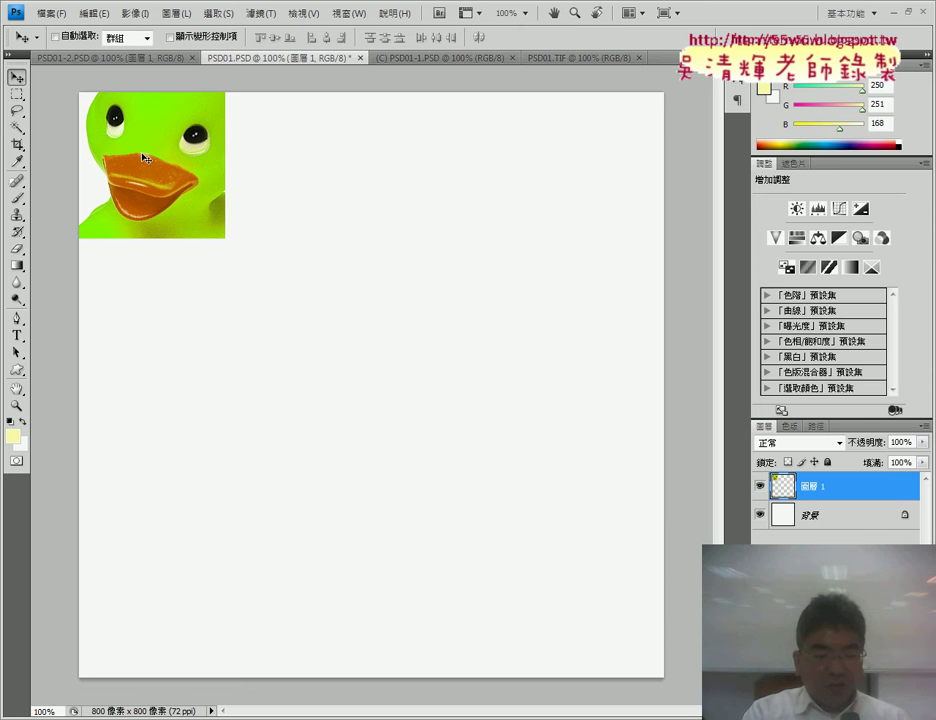
key(ctrl+alt+z)
key(ctrl+alt+z)
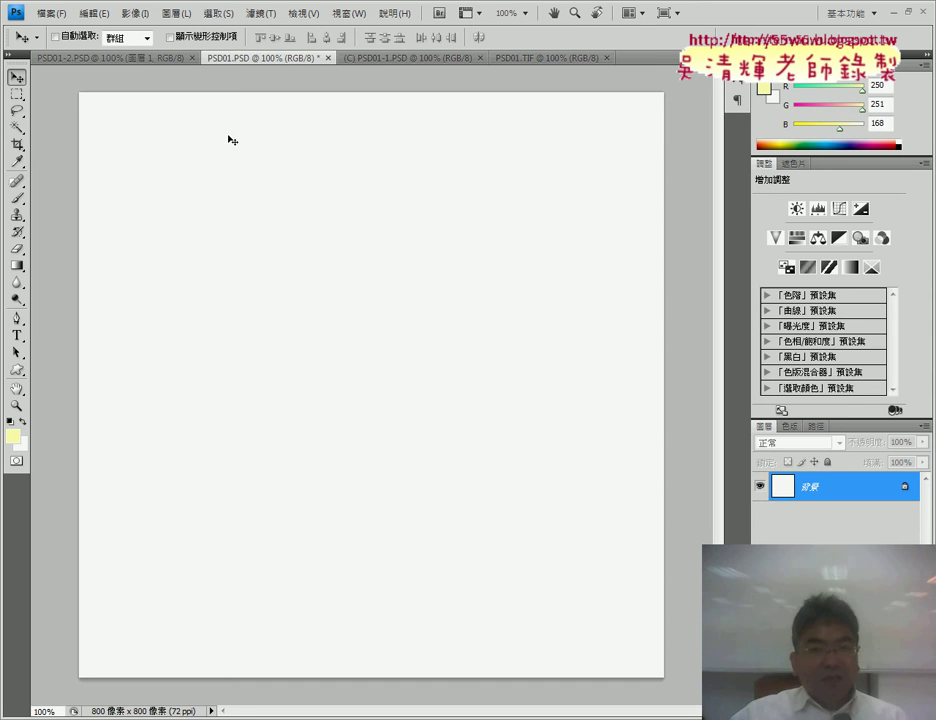
click(388, 60)
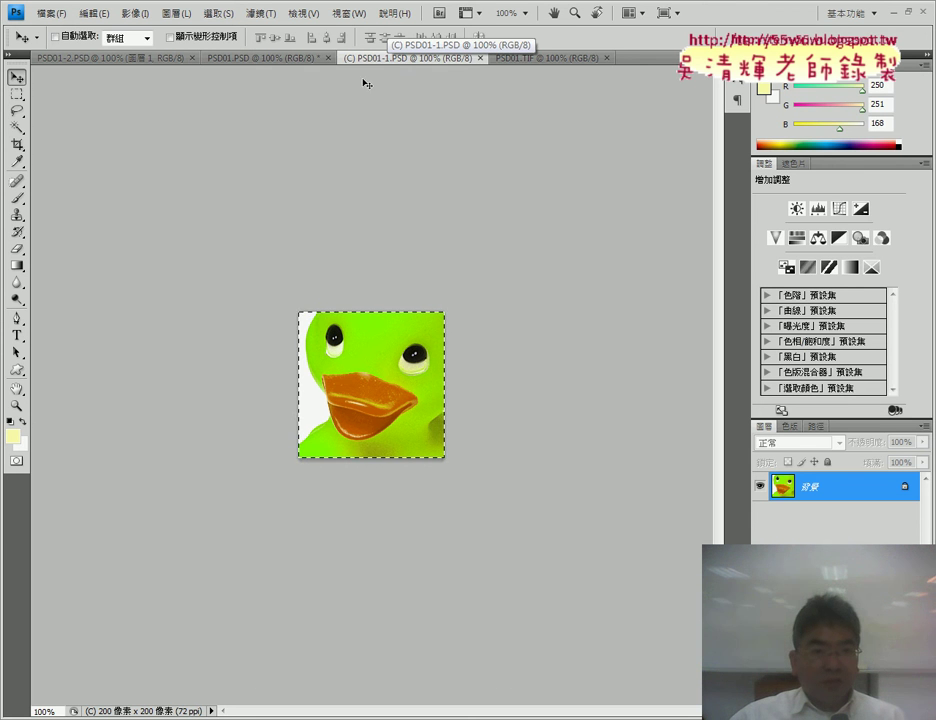
Deselect and define the duck photo as a pattern named PSD01-1.PSD
click(225, 15)
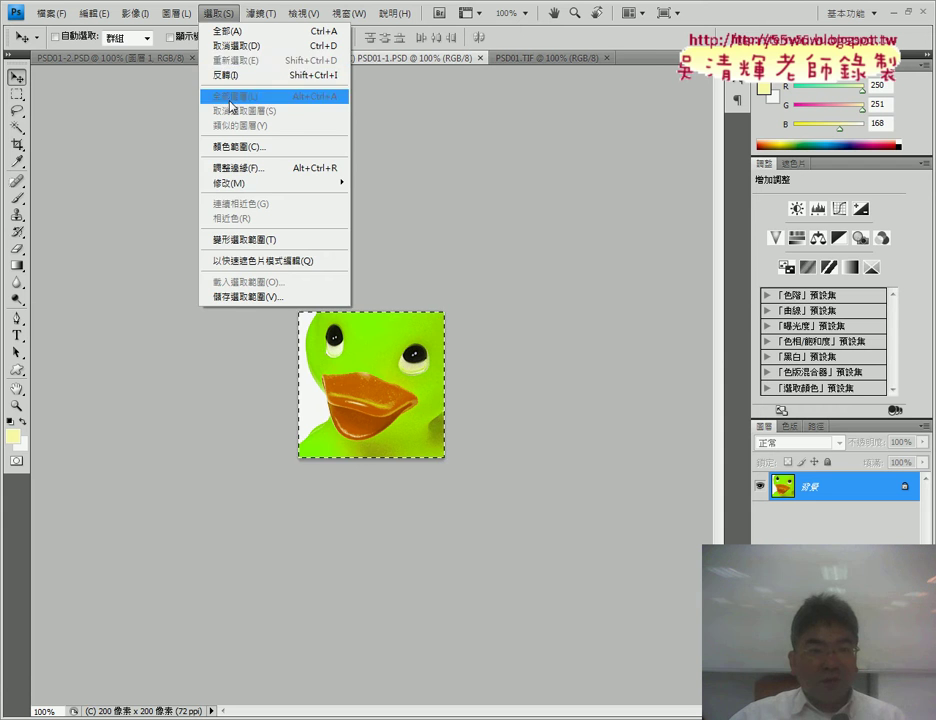
click(236, 48)
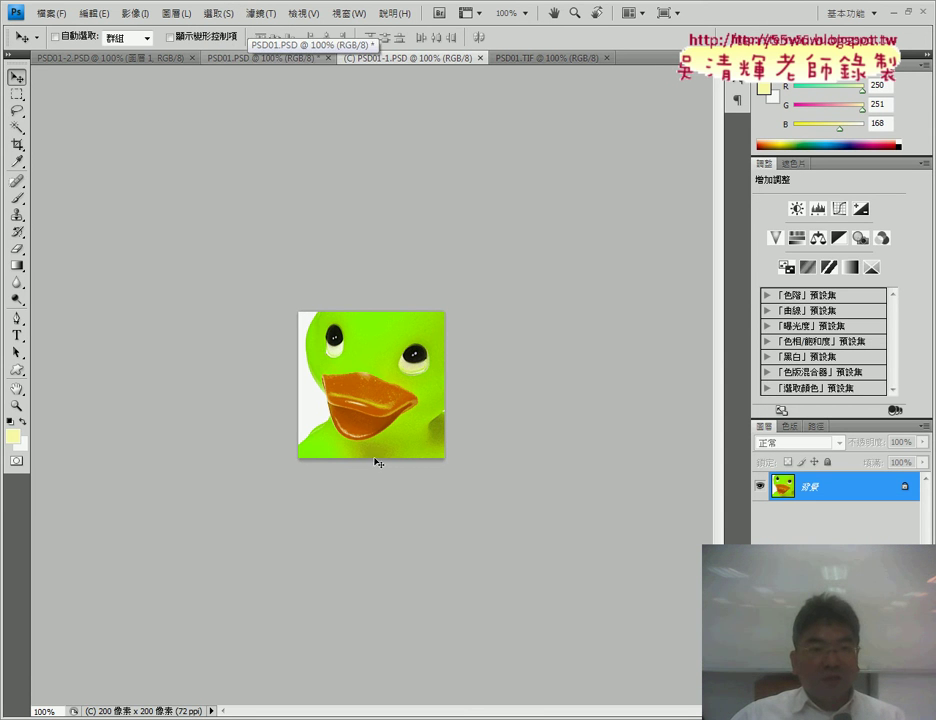
click(92, 14)
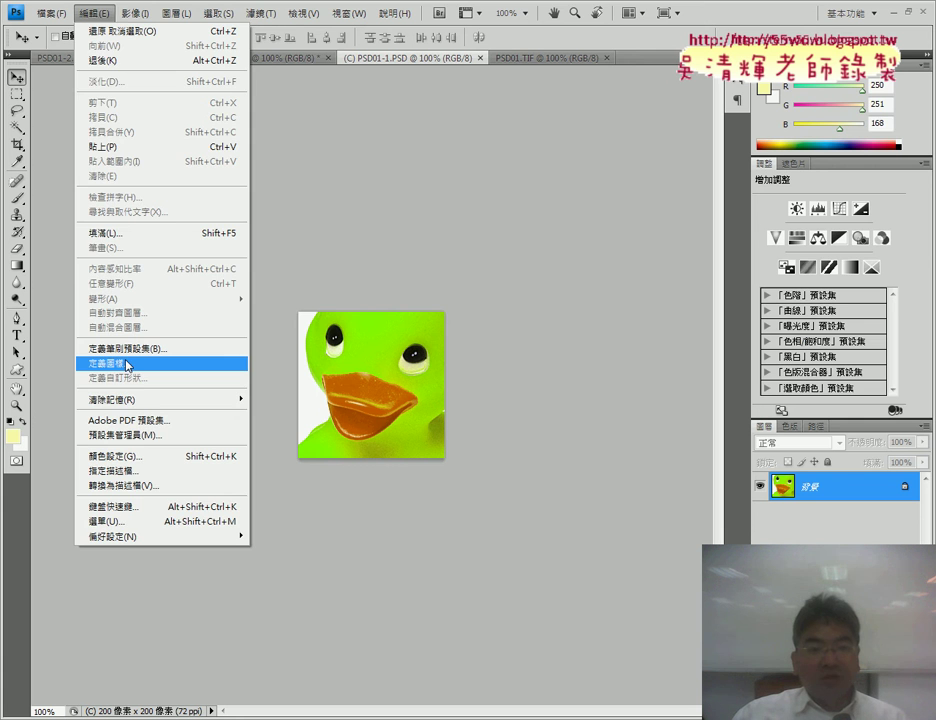
click(127, 364)
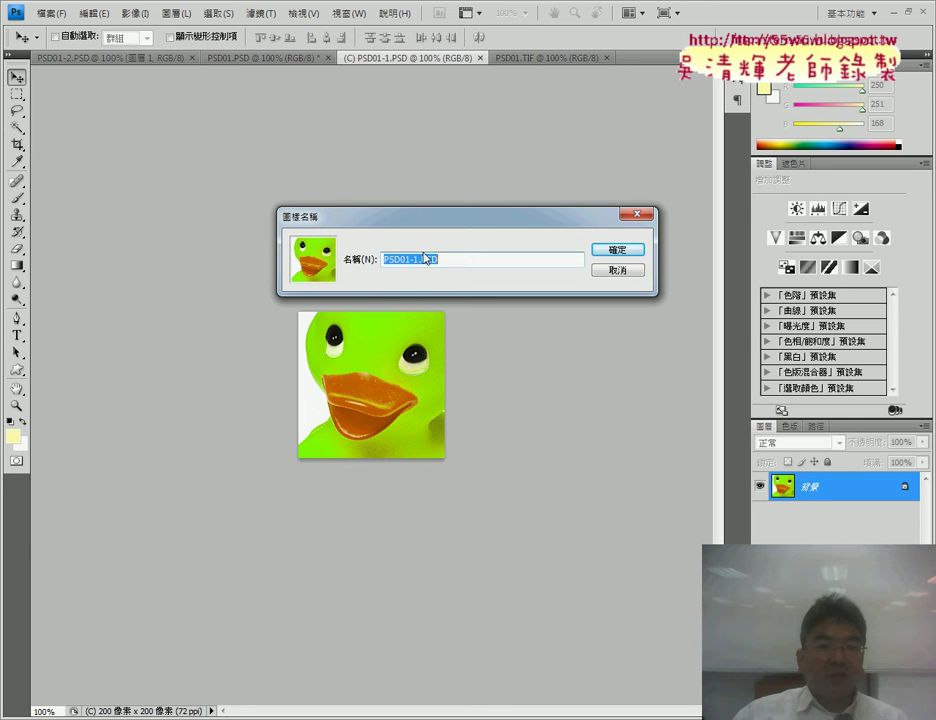
click(623, 252)
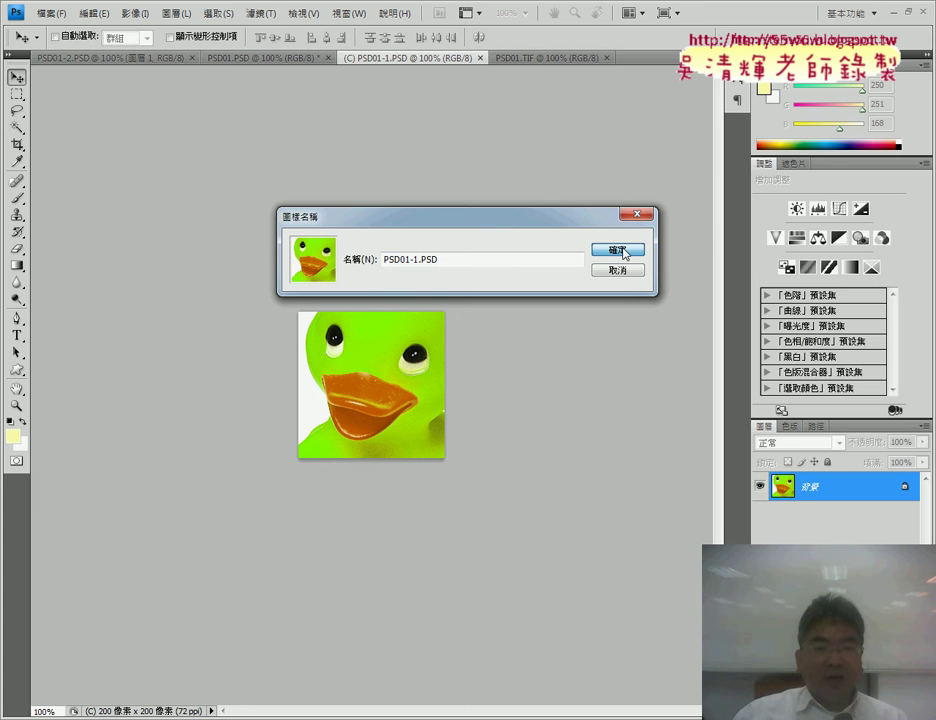
click(623, 252)
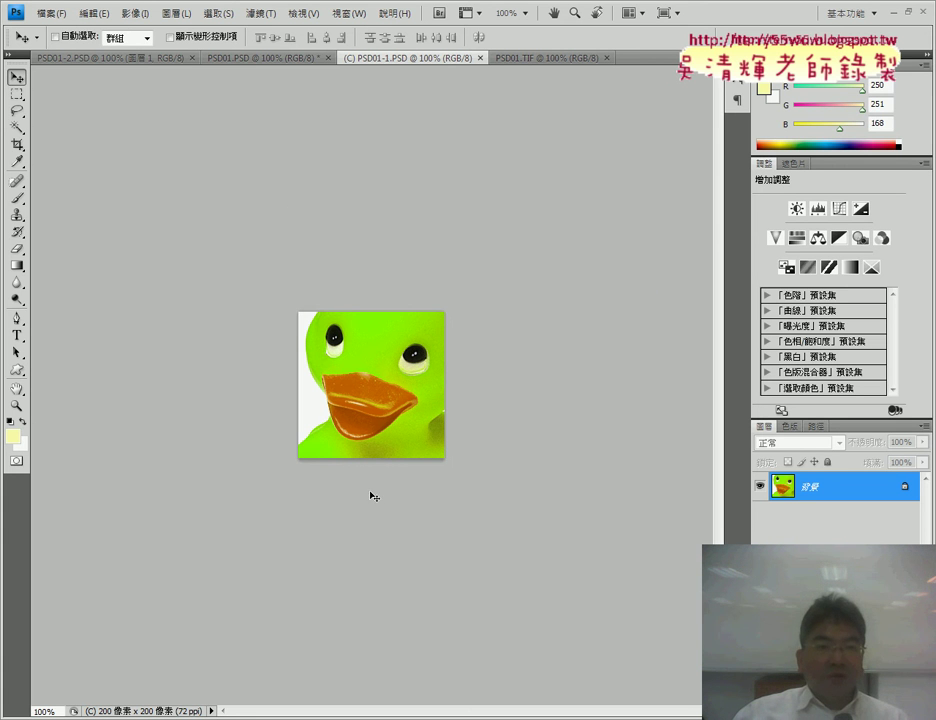
click(261, 58)
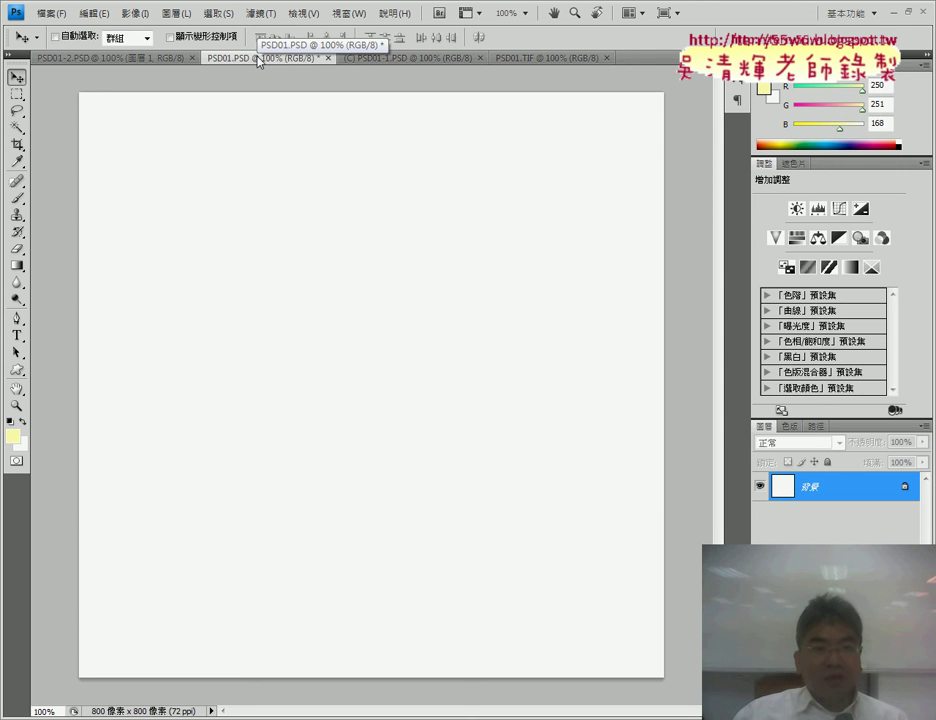
Fill the 800×800 canvas with the custom duck pattern, tiling it four by four
click(95, 14)
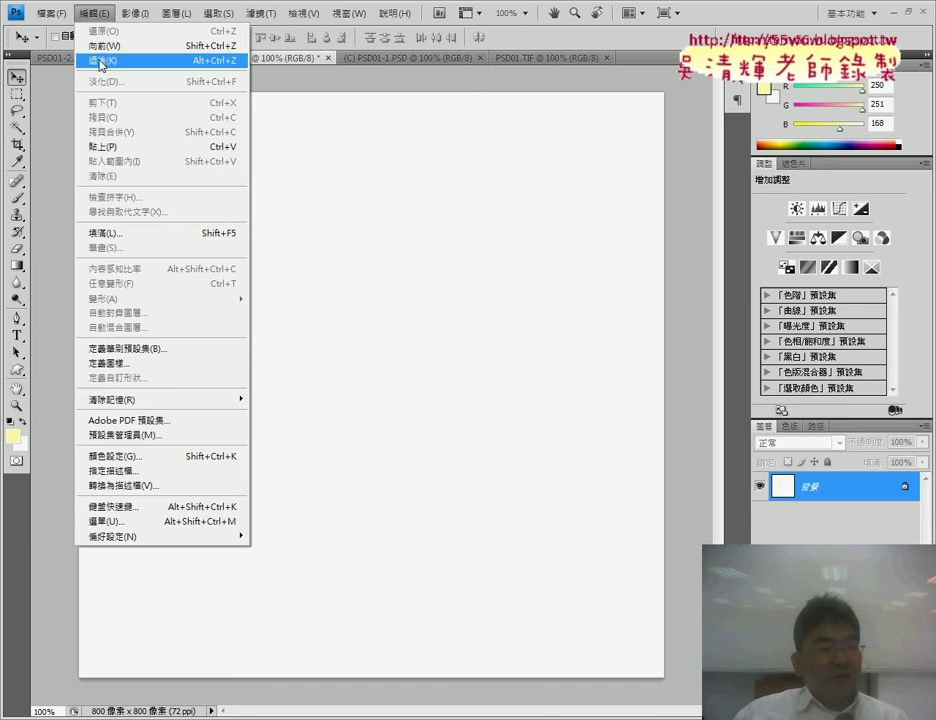
click(105, 237)
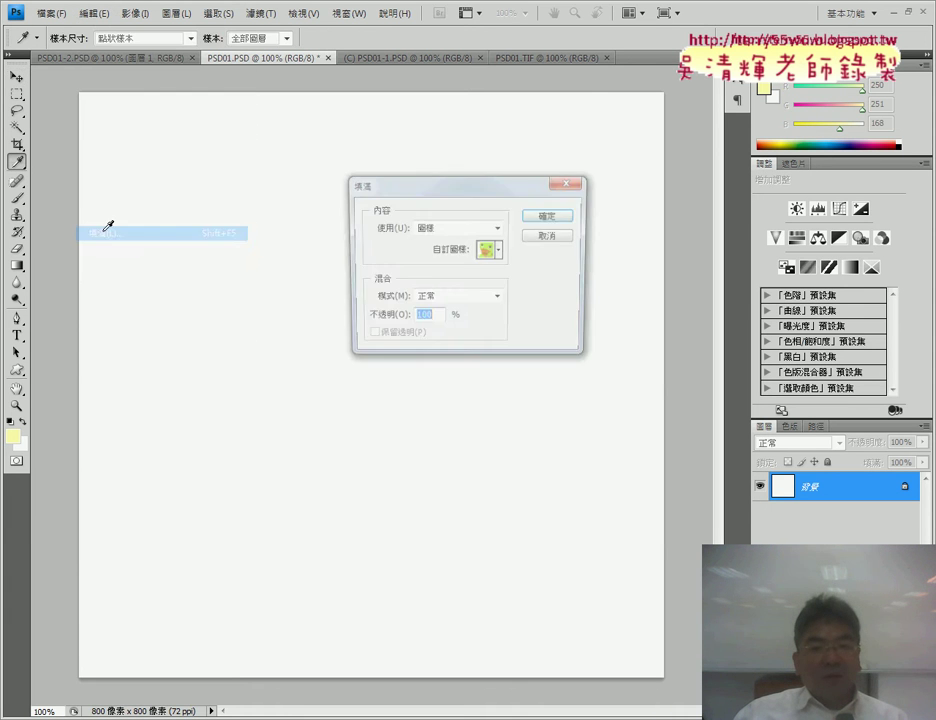
click(455, 230)
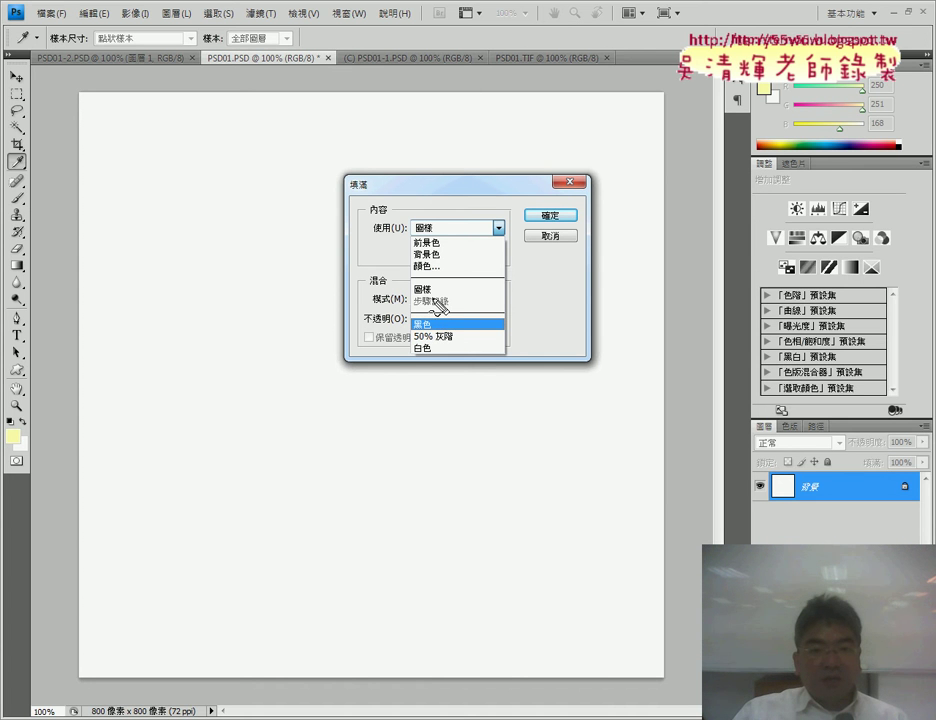
drag(440, 290, 434, 298)
mouse_move(513, 268)
mouse_down()
mouse_move(445, 283)
mouse_move(460, 284)
mouse_up()
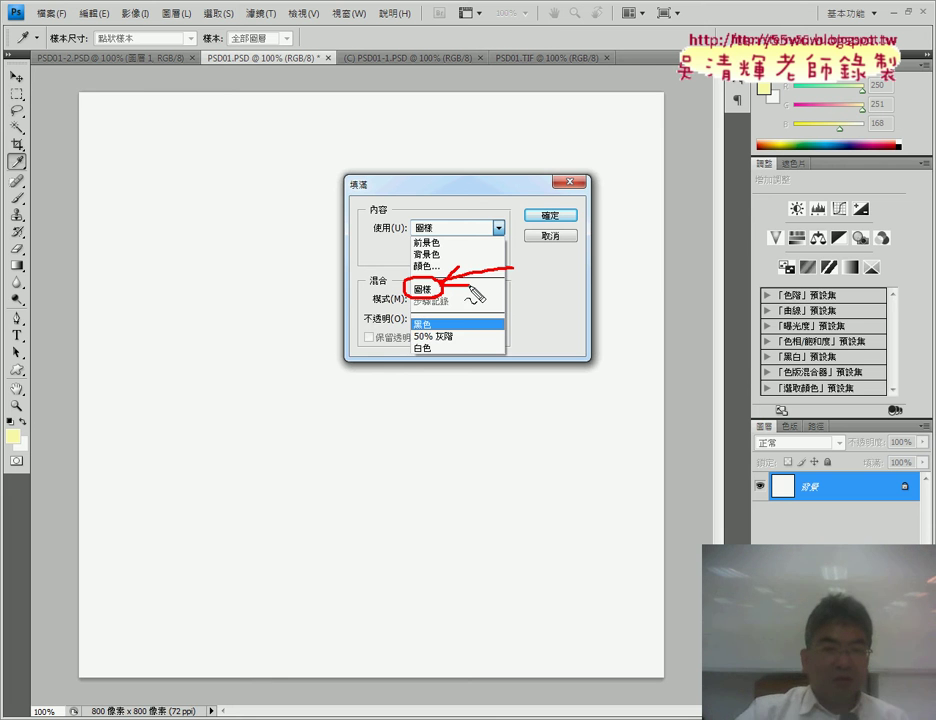
click(471, 290)
click(460, 228)
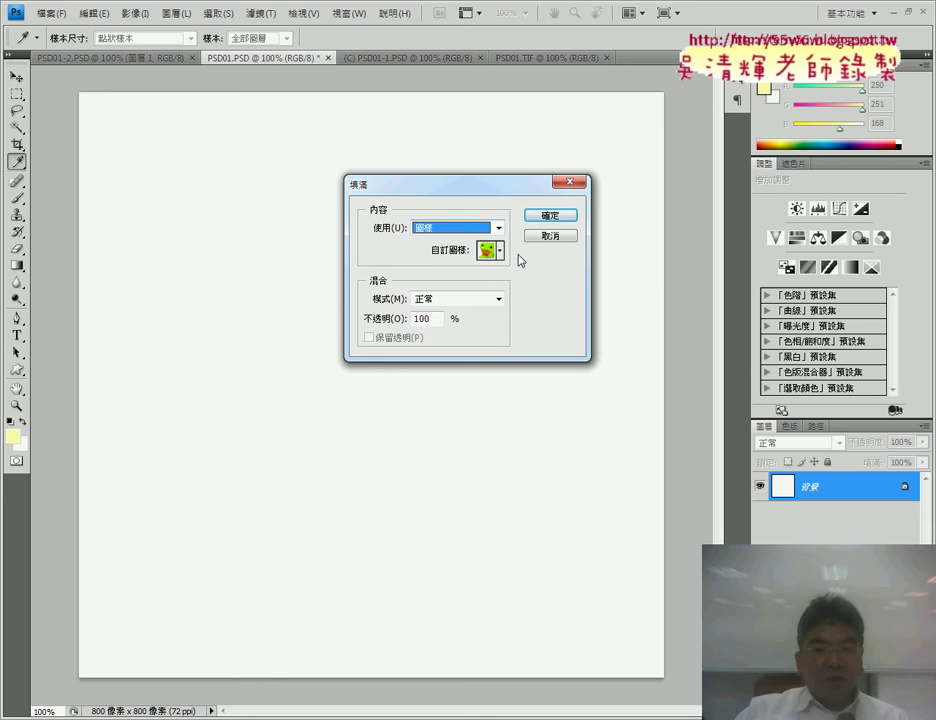
click(500, 250)
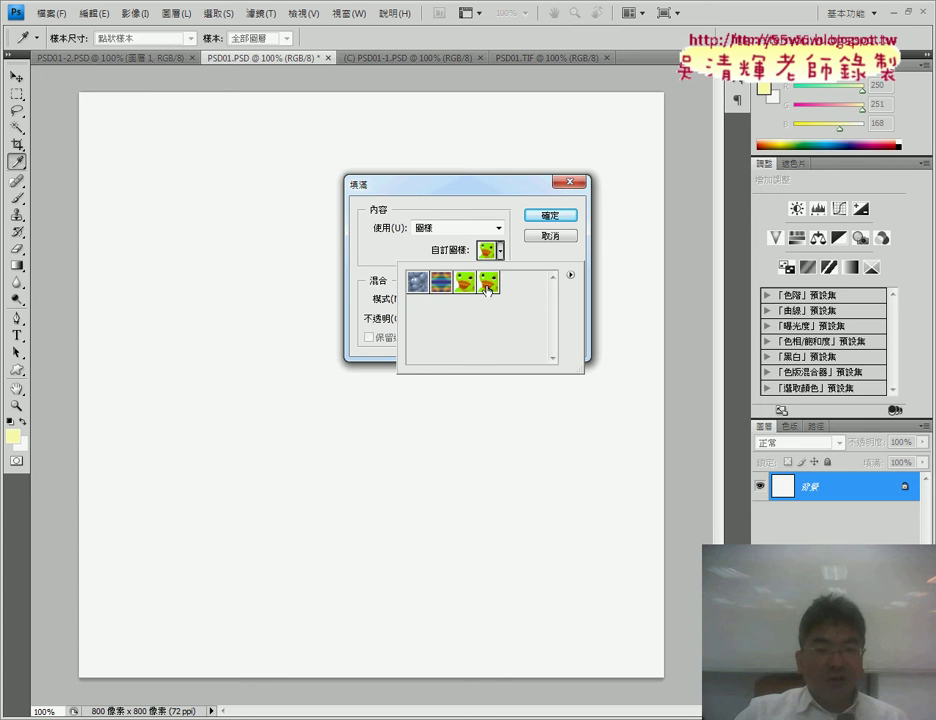
click(546, 216)
click(546, 216)
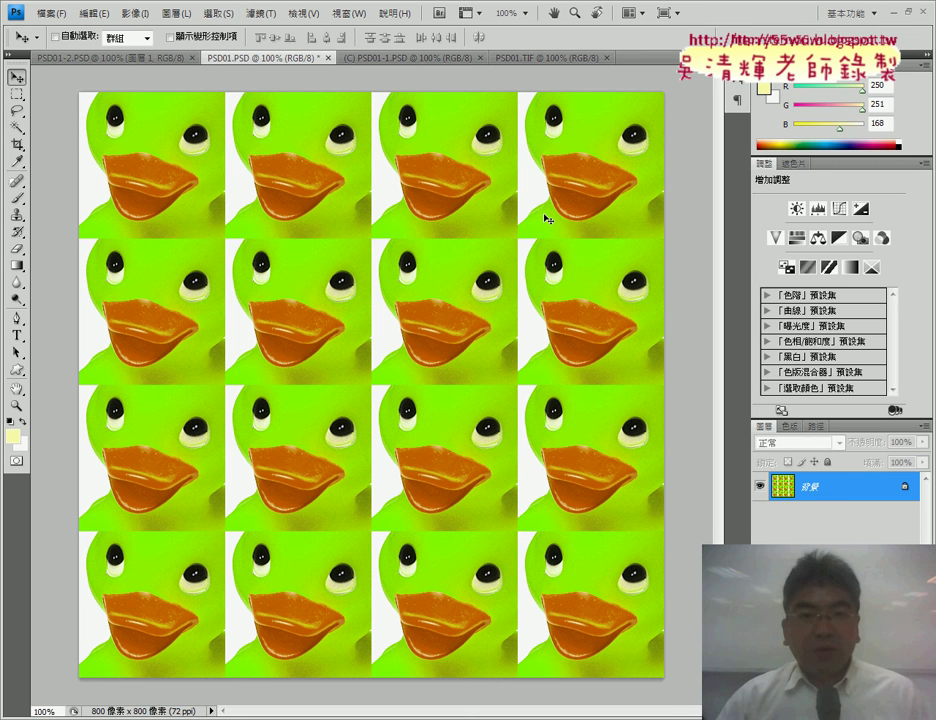
click(418, 58)
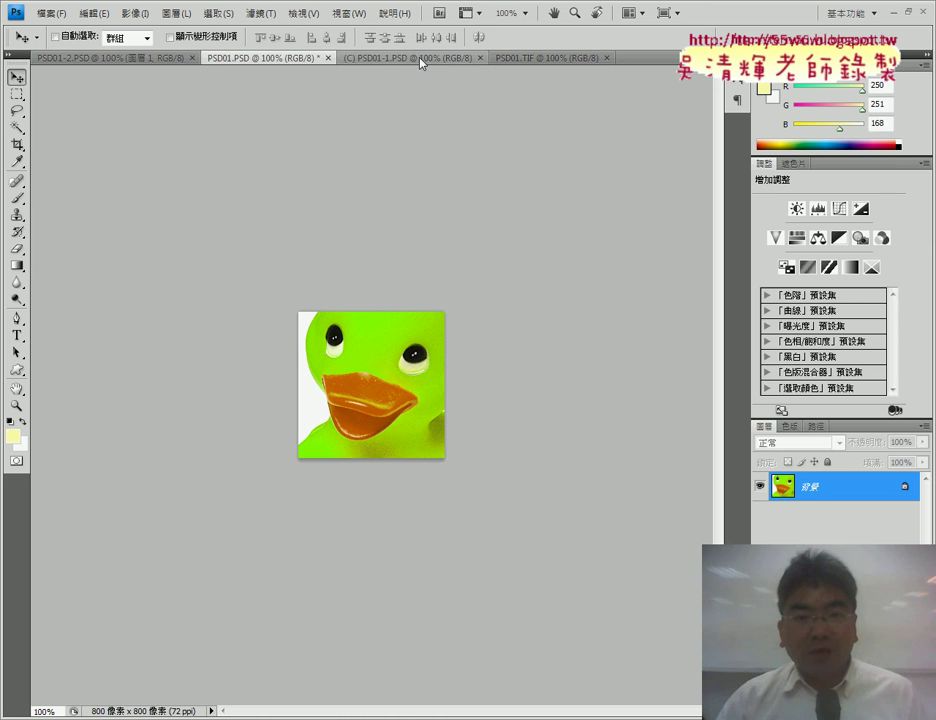
click(245, 58)
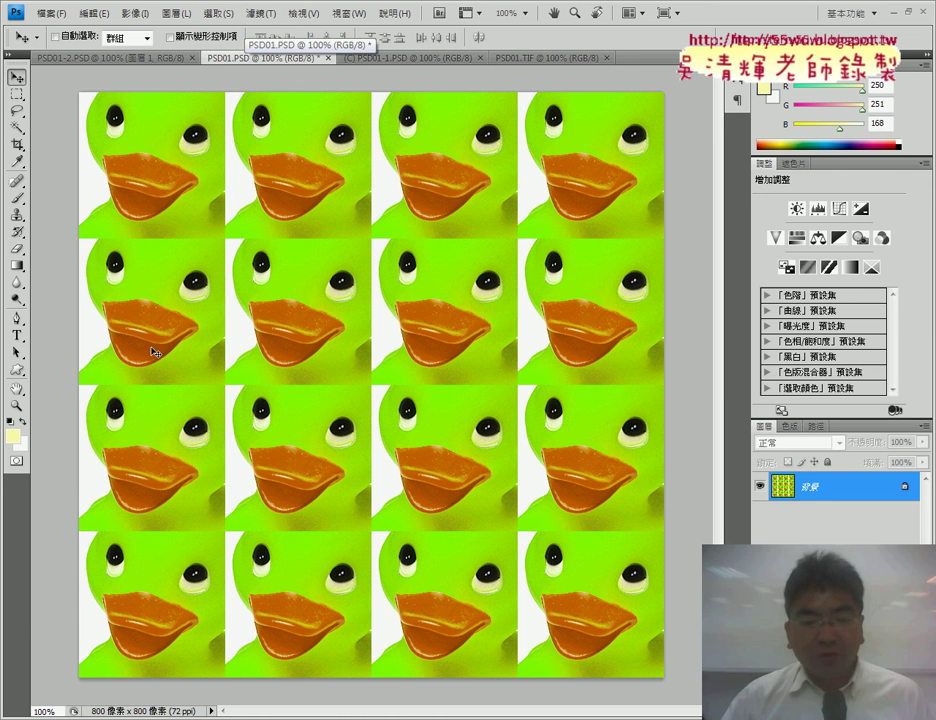
key(alt+Tab)
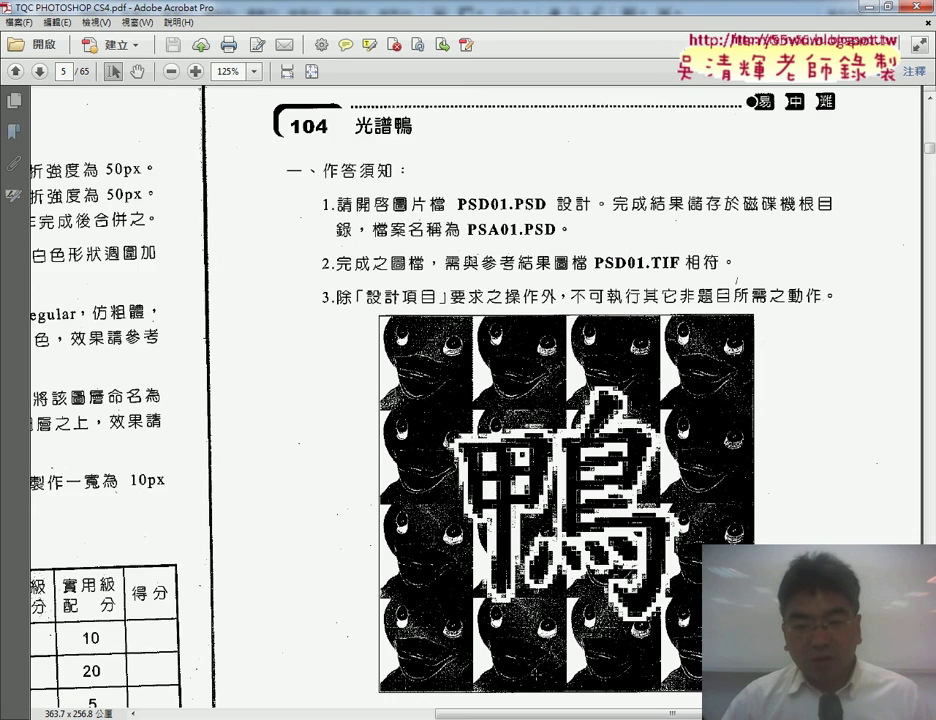
scroll(540, 660, down, 2)
scroll(550, 645, down, 1)
scroll(565, 620, down, 2)
scroll(577, 601, down, 1)
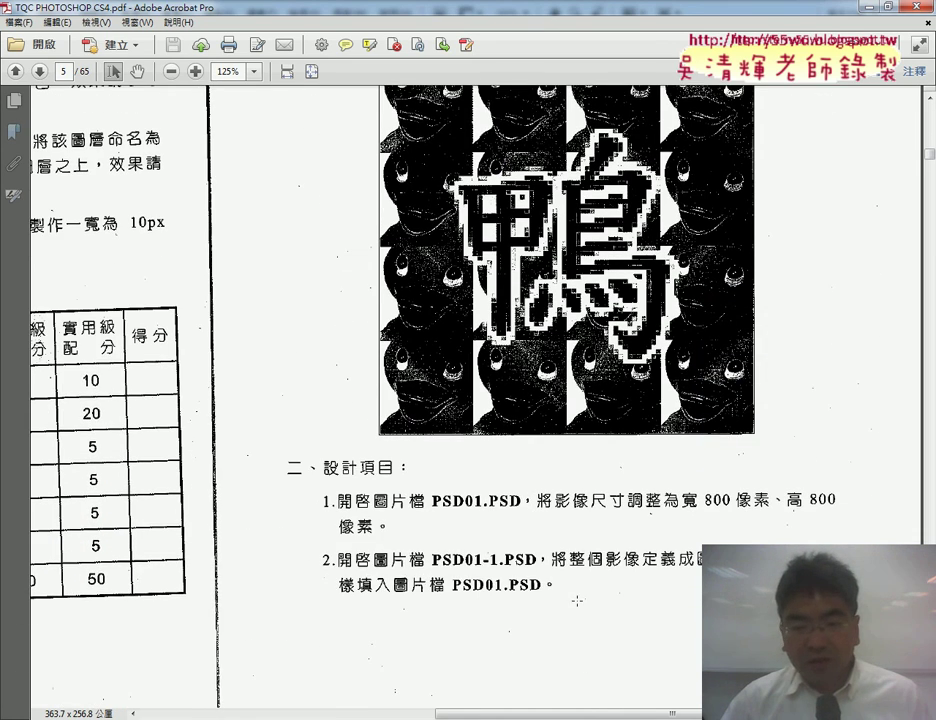
drag(515, 717, 290, 710)
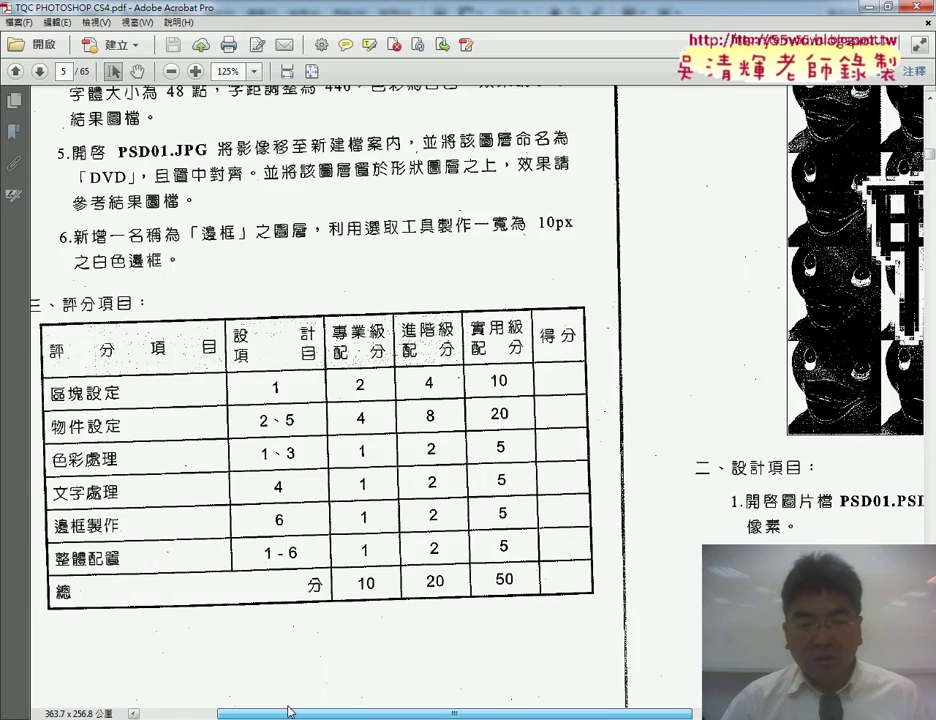
scroll(340, 549, down, 5)
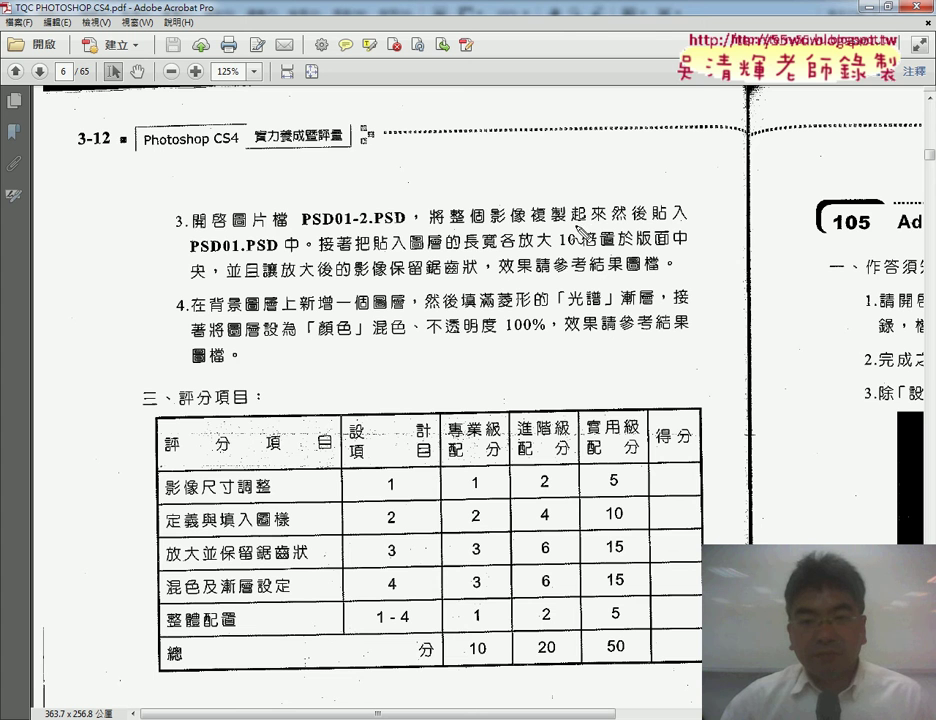
drag(558, 249, 586, 247)
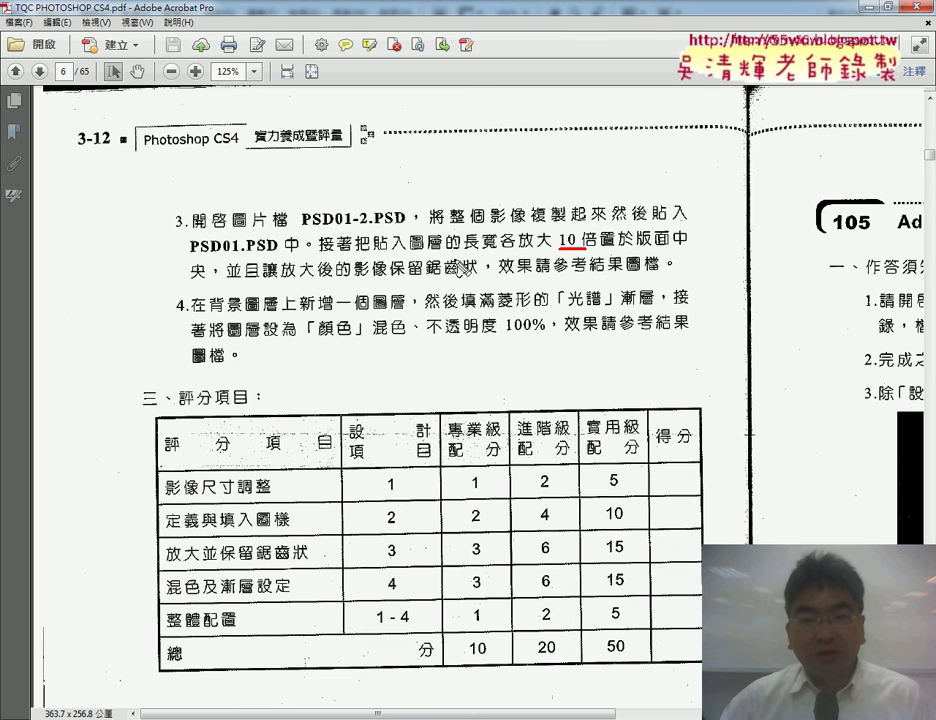
drag(390, 273, 485, 272)
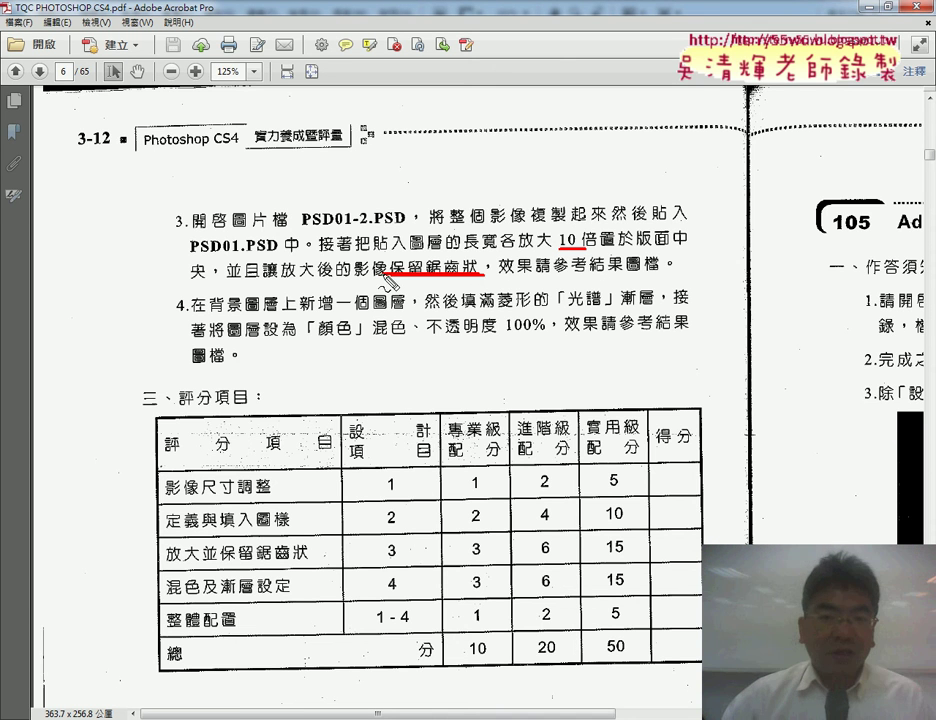
drag(583, 269, 662, 267)
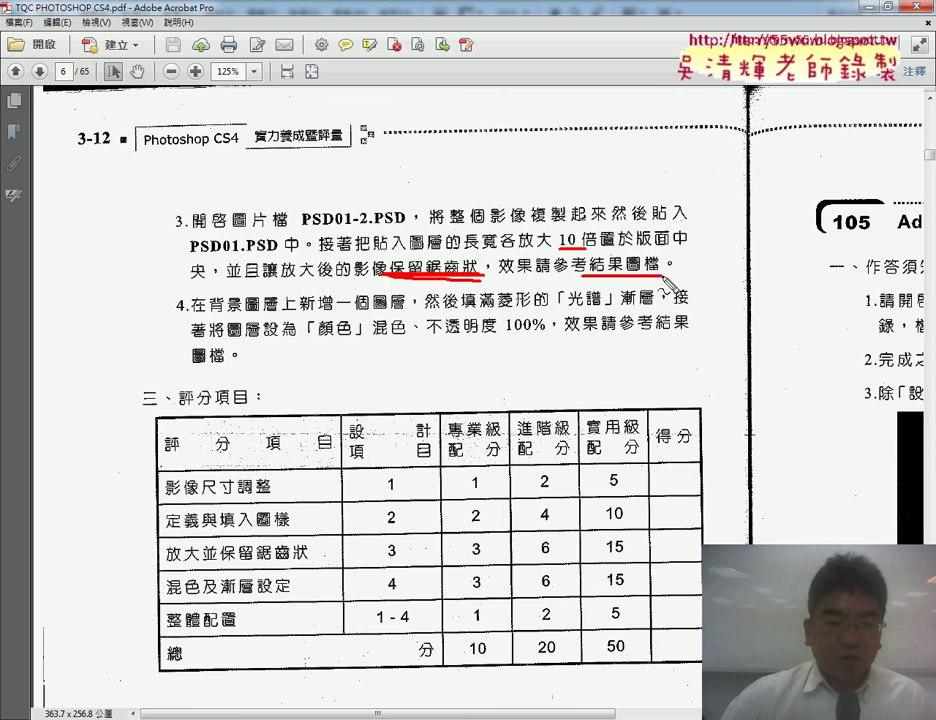
key(Escape)
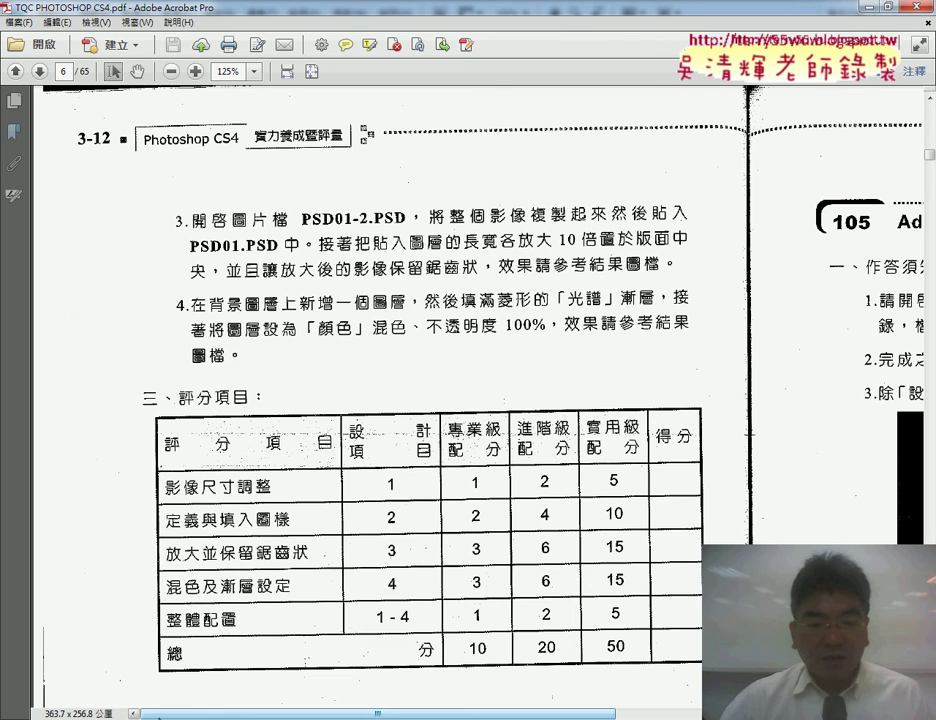
key(alt+Tab)
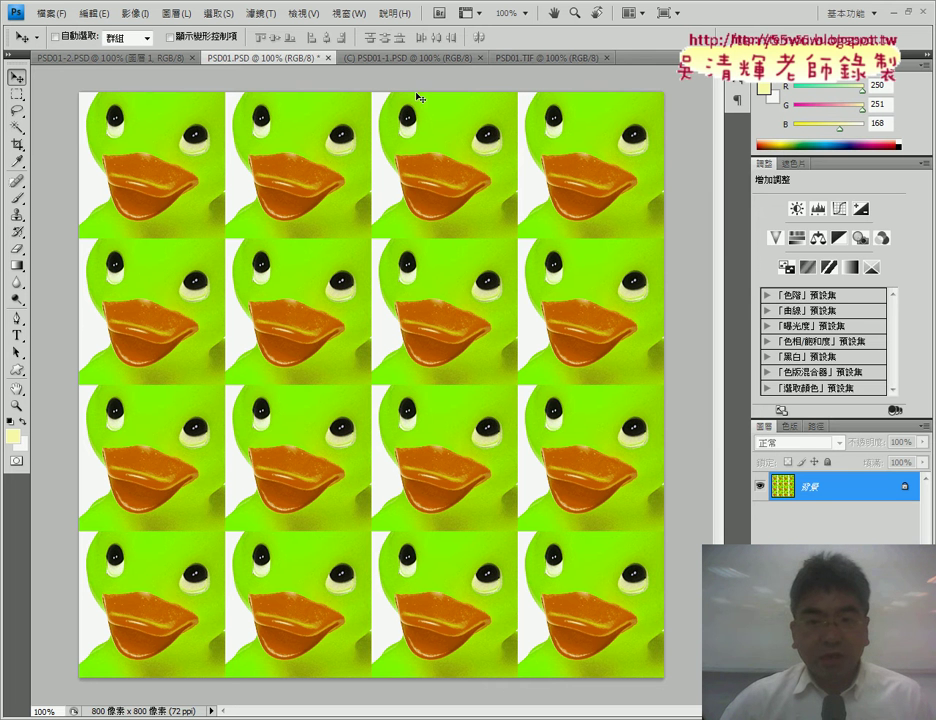
Copy the whole 鴨 image from PSD01-2.PSD and paste it onto the tiled duck canvas
click(548, 57)
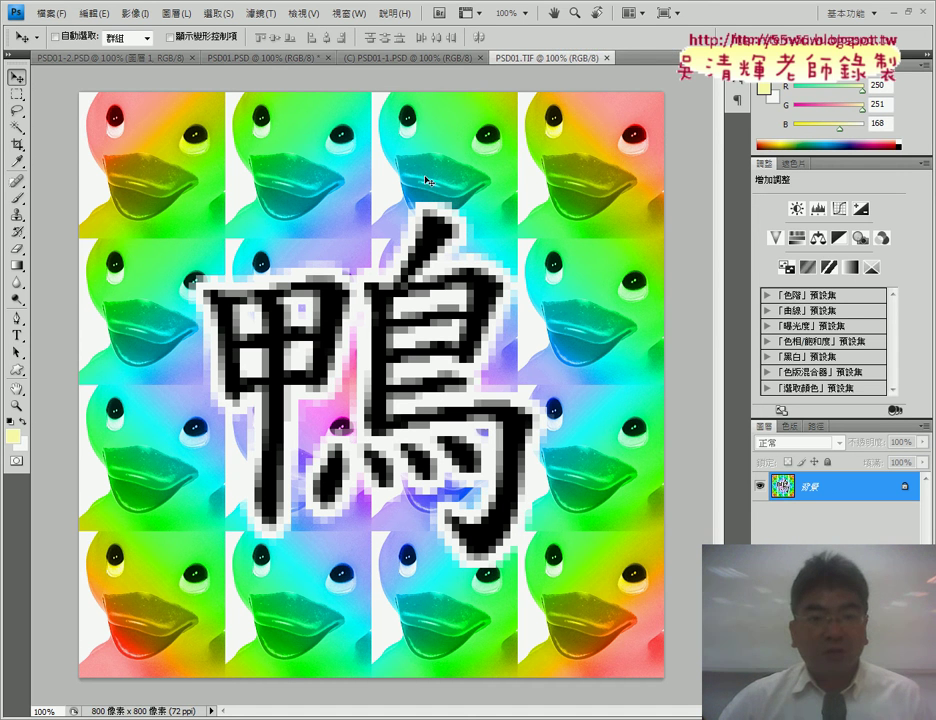
click(103, 60)
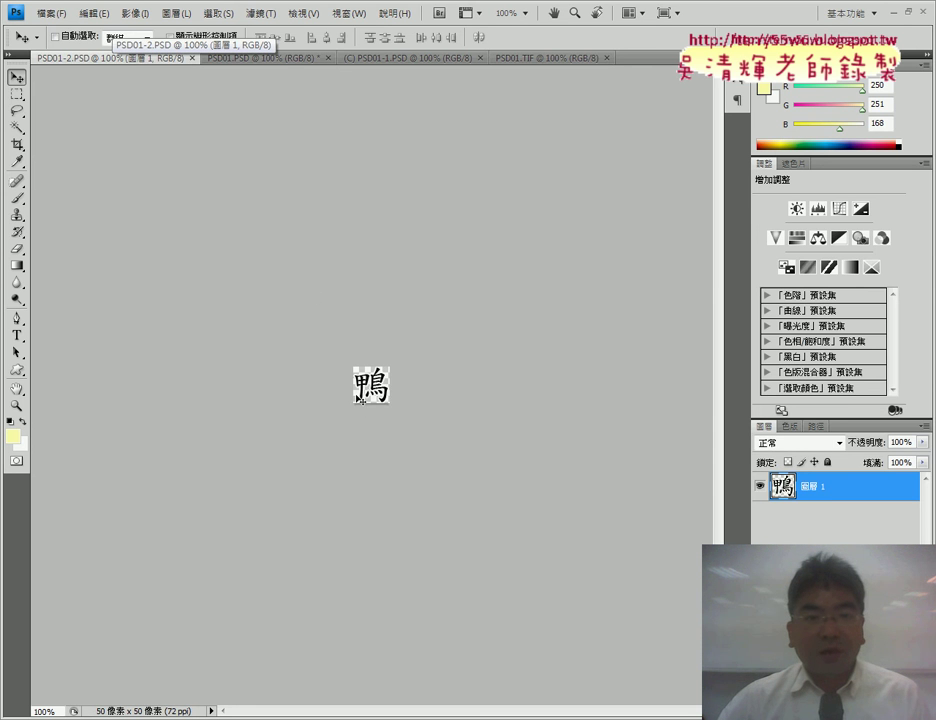
click(281, 60)
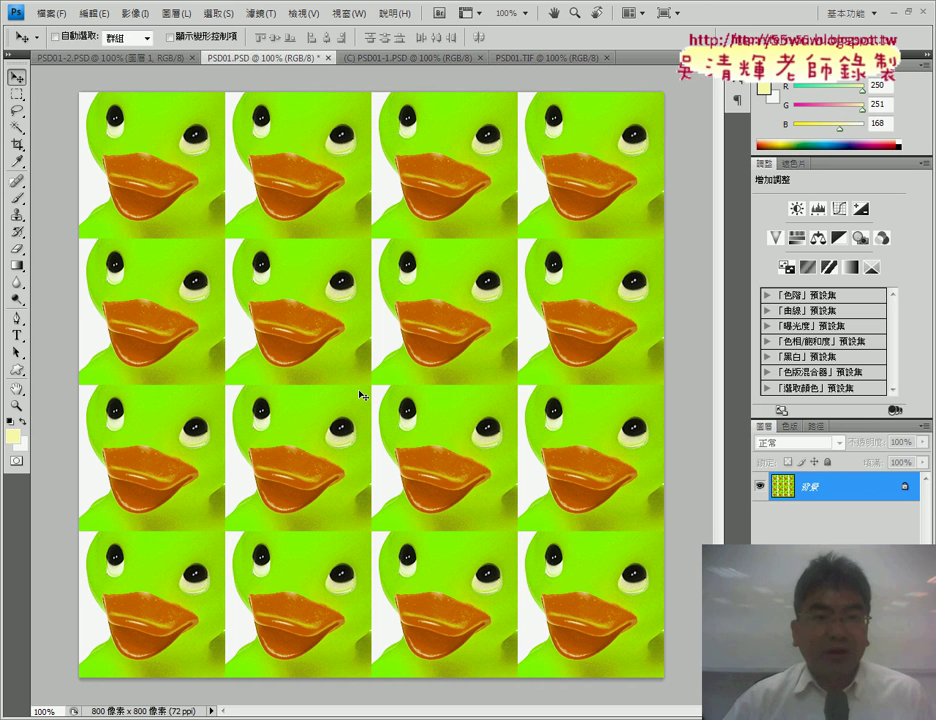
click(107, 58)
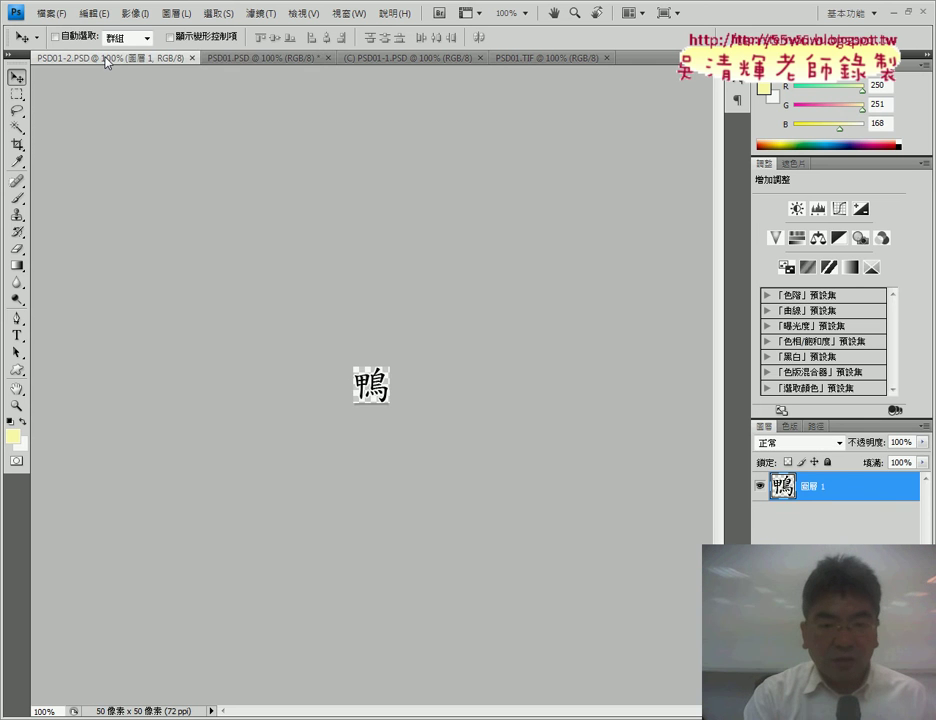
key(ctrl+a)
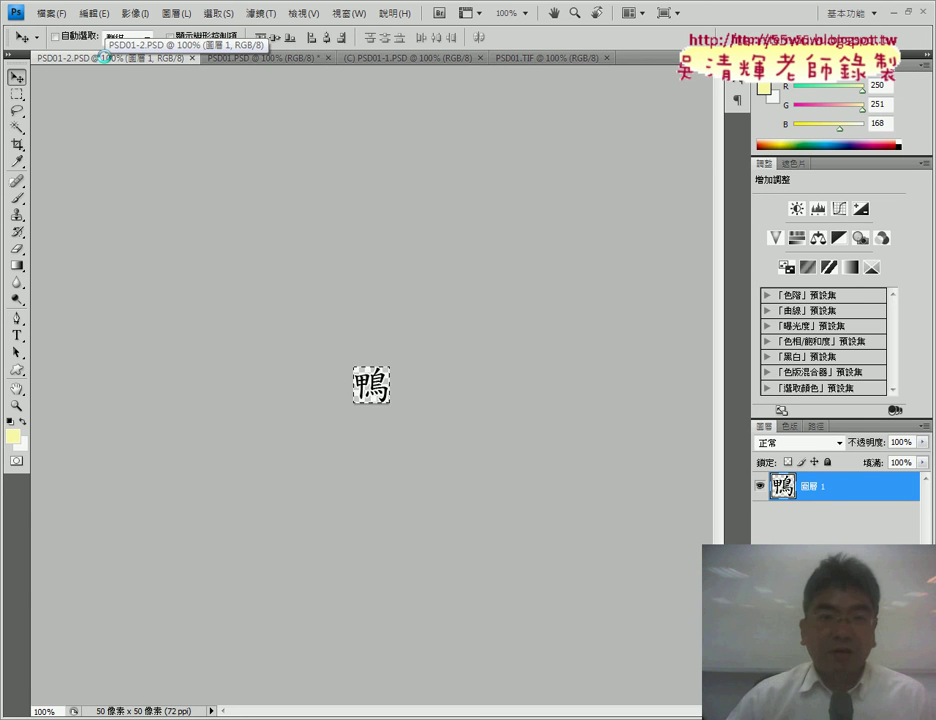
click(271, 58)
key(ctrl+v)
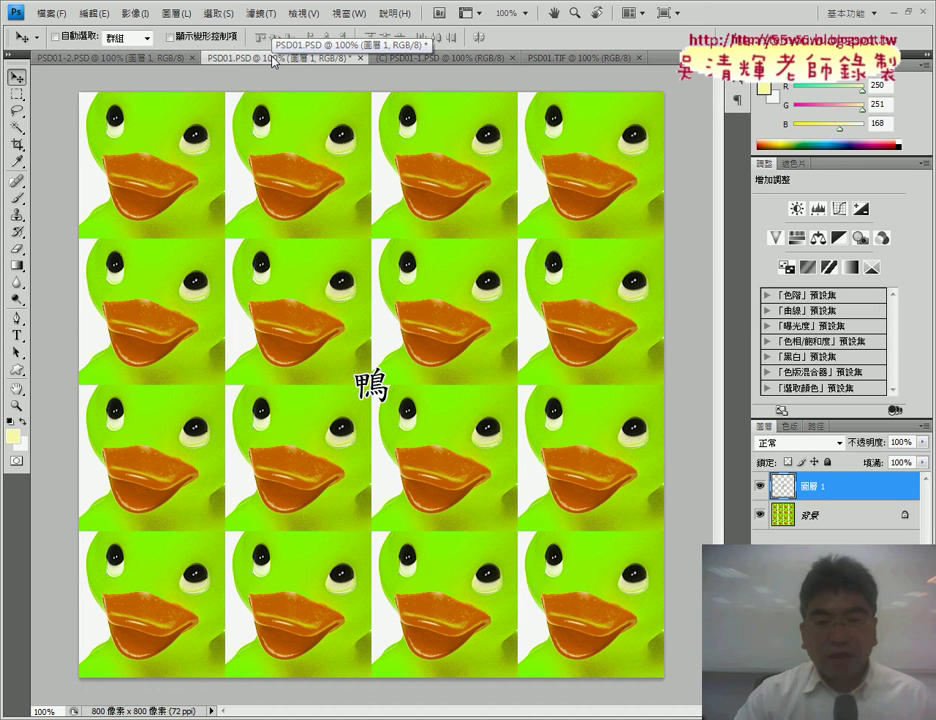
Scale the pasted 鴨 layer to 1000% with Free Transform and commit it
key(ctrl+t)
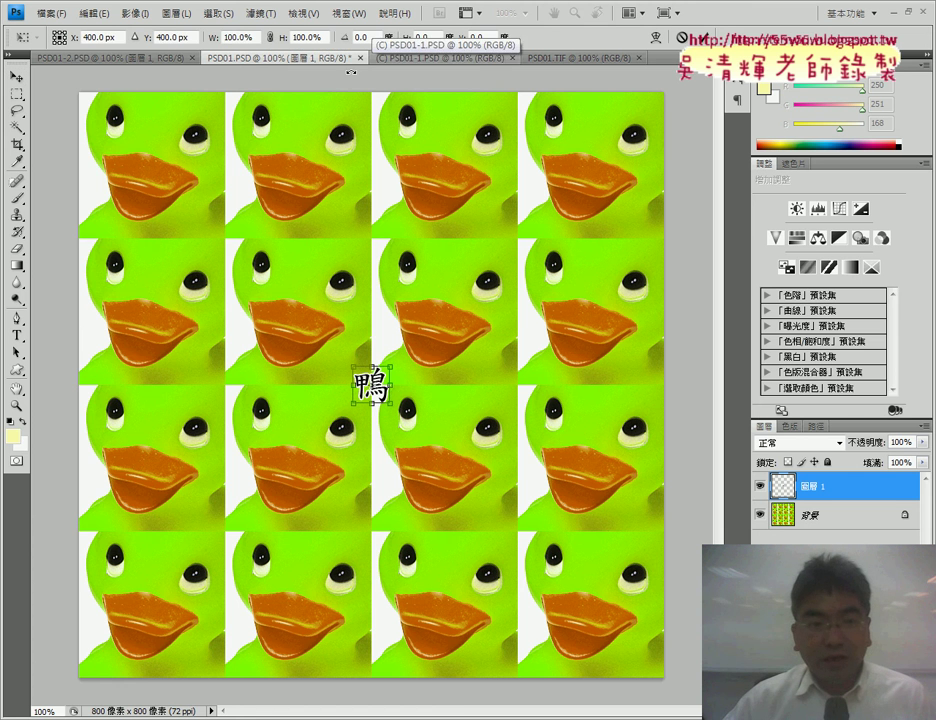
click(95, 13)
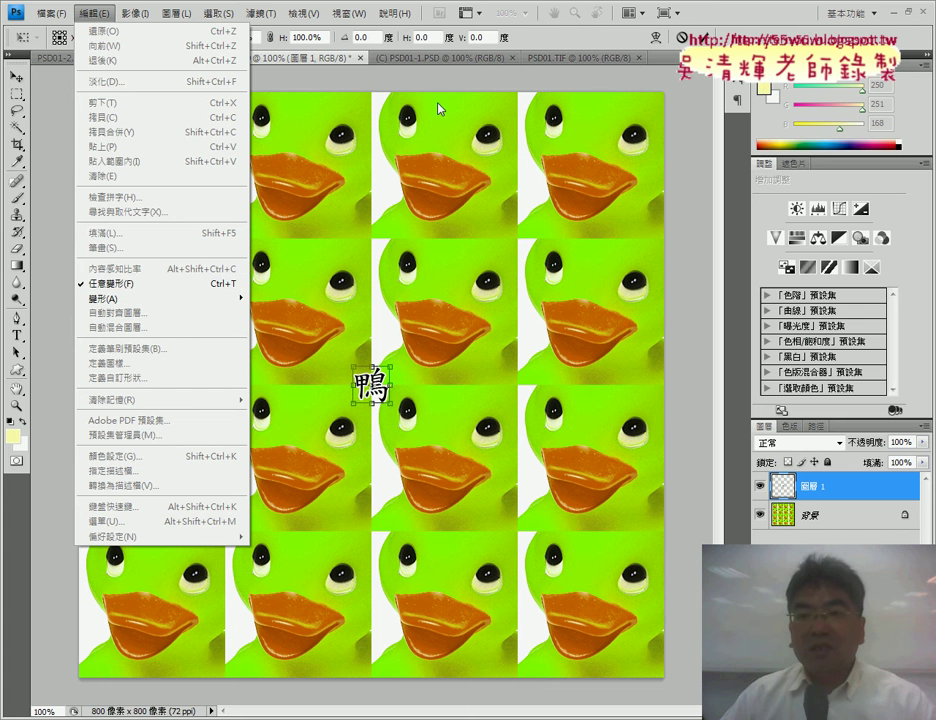
click(536, 13)
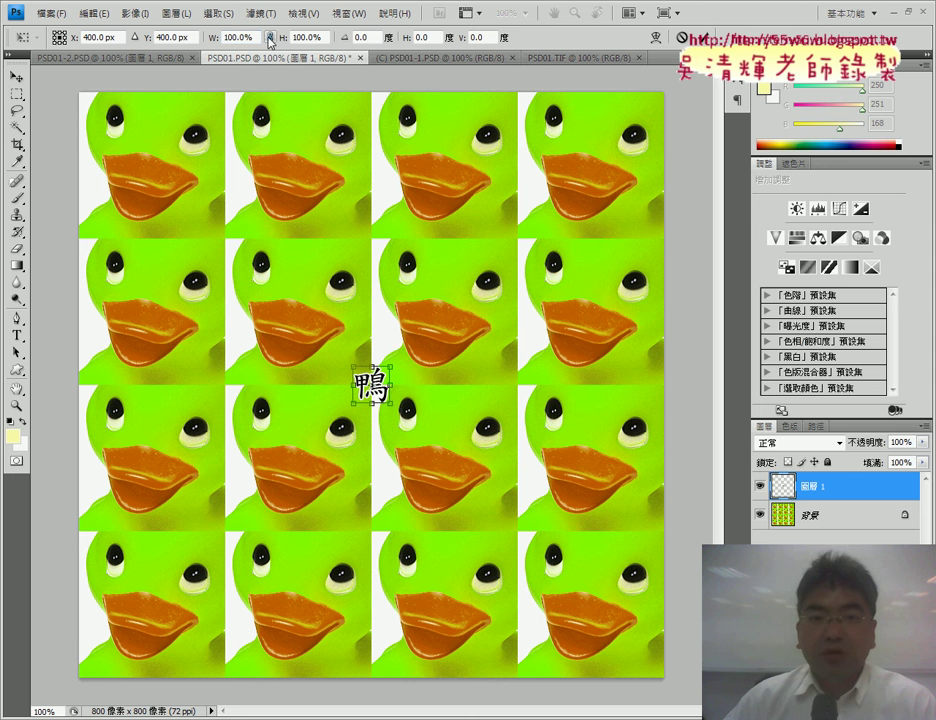
click(237, 38)
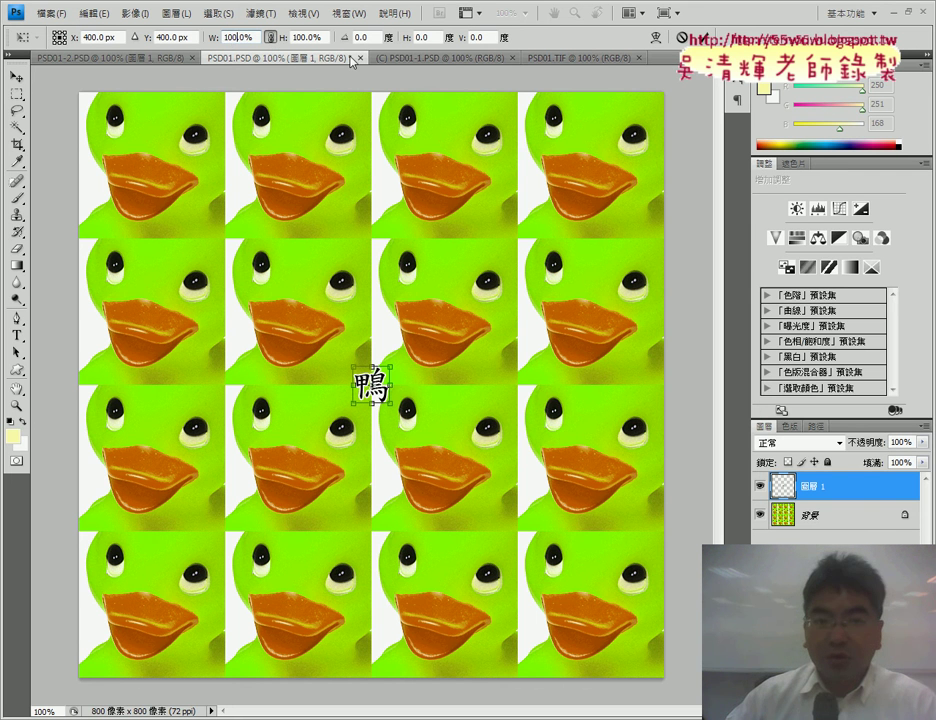
text(0)
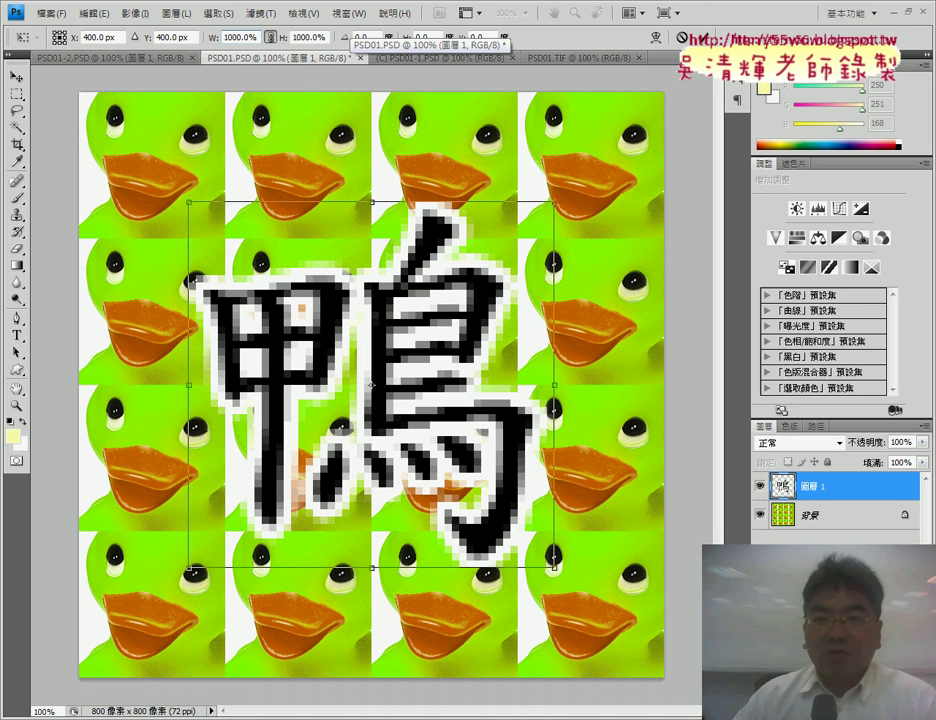
key(Return)
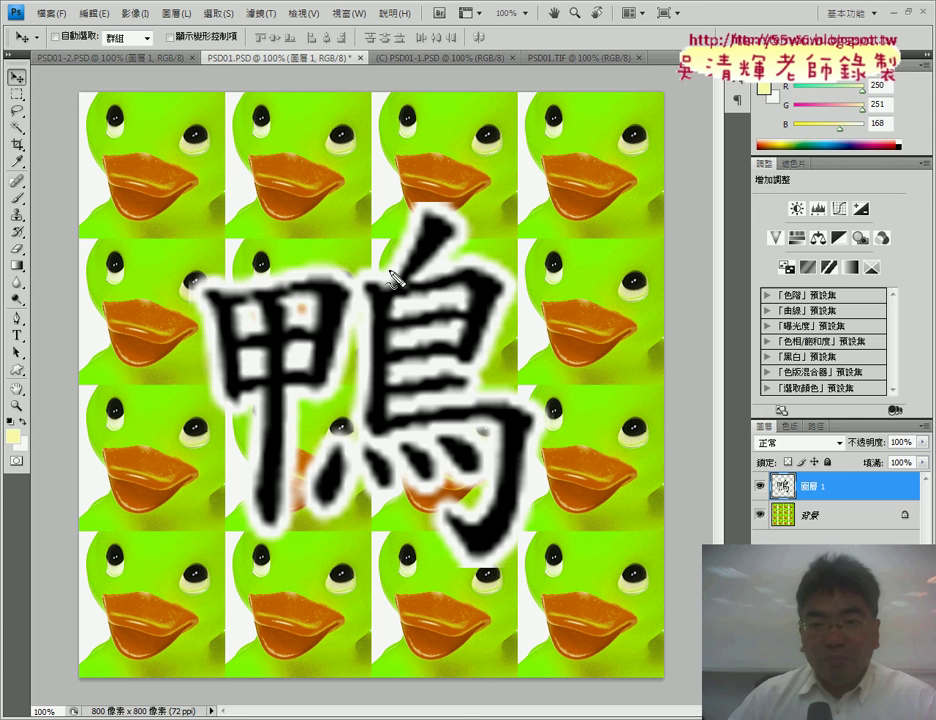
drag(390, 268, 421, 208)
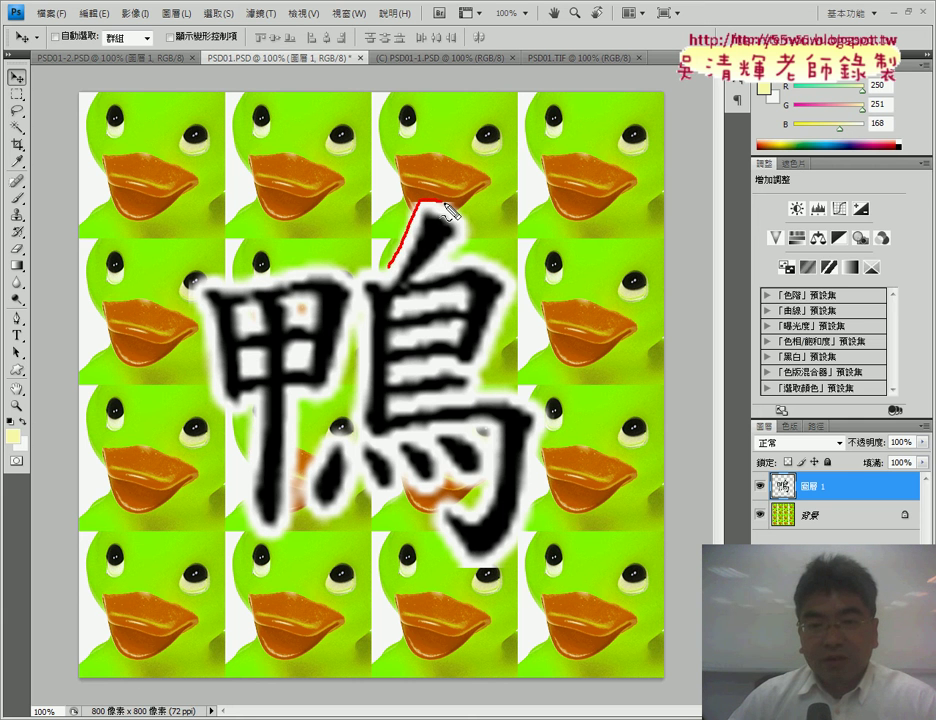
mouse_move(476, 232)
mouse_down()
mouse_move(466, 258)
mouse_move(489, 259)
mouse_move(508, 328)
mouse_move(489, 388)
mouse_up()
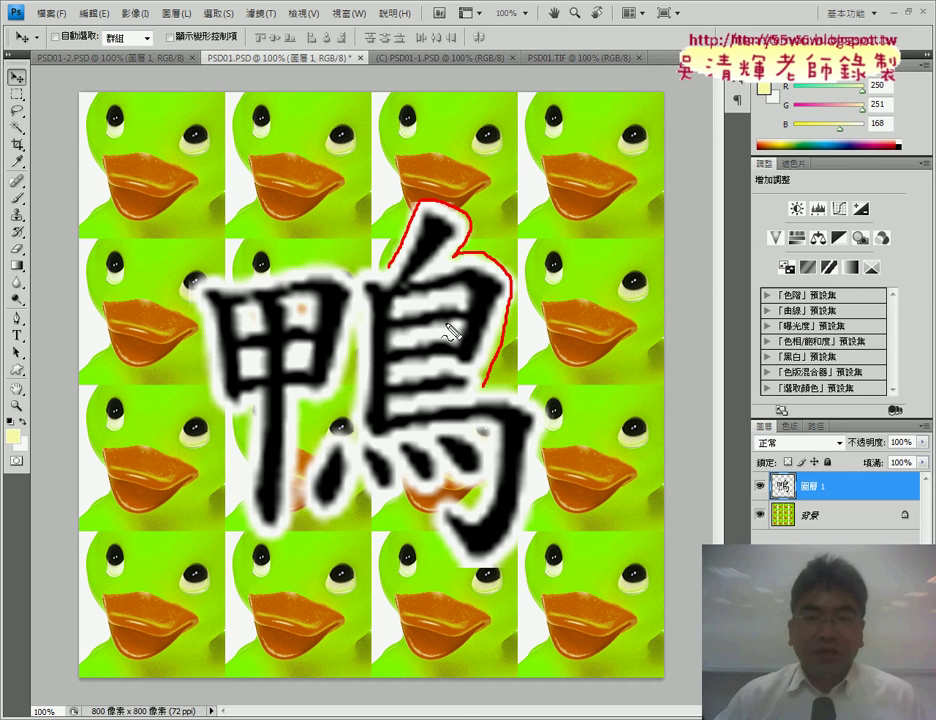
Compare the PSD01.TIF reference with the PSD01.PSD working file, ending on the reference
key(Escape)
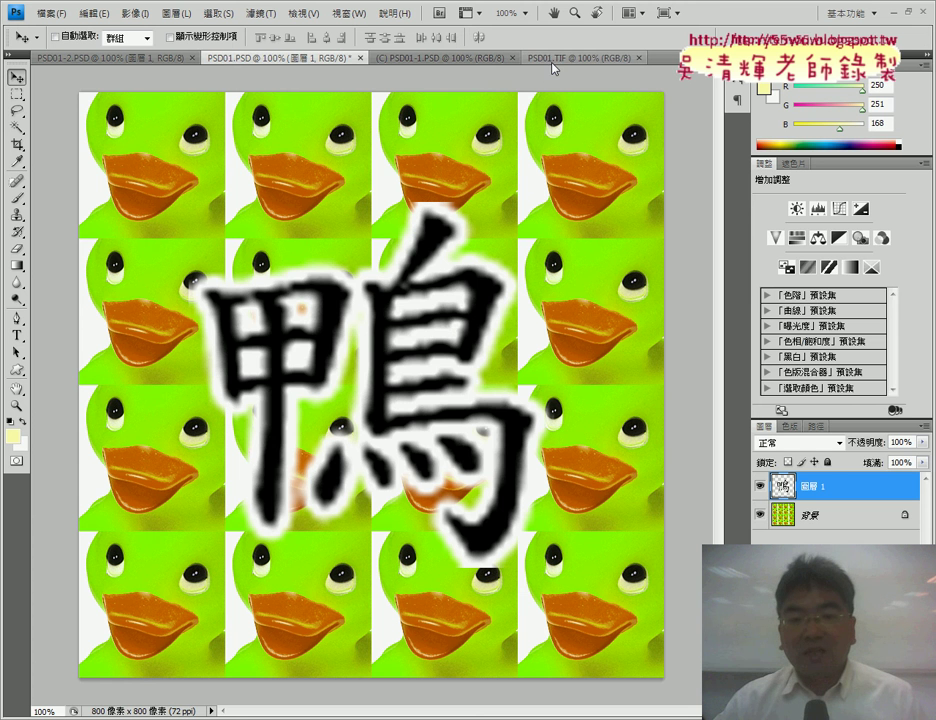
click(568, 57)
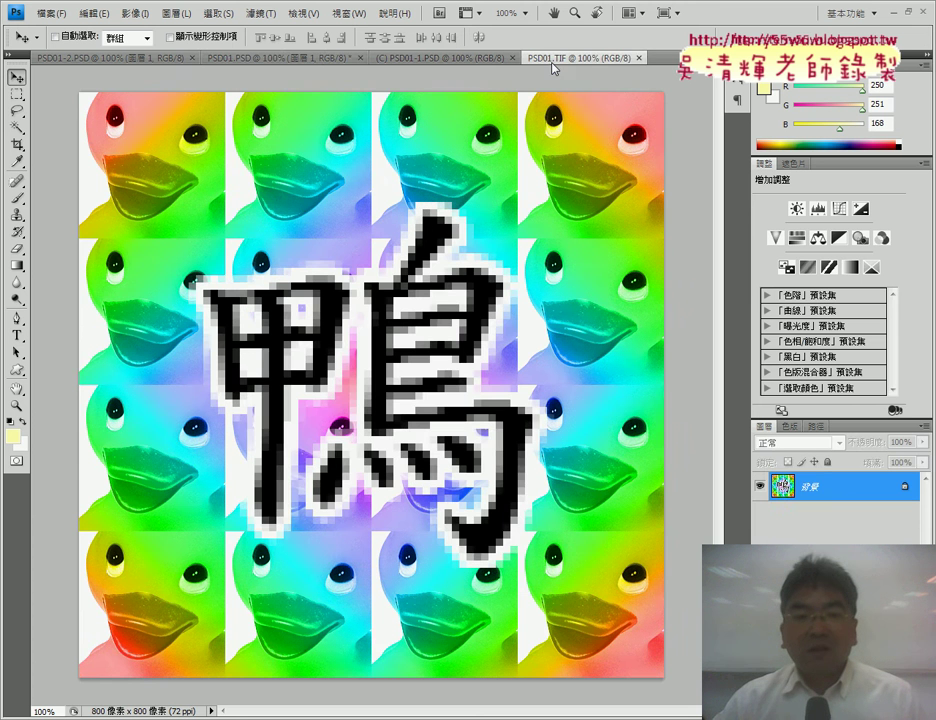
click(260, 57)
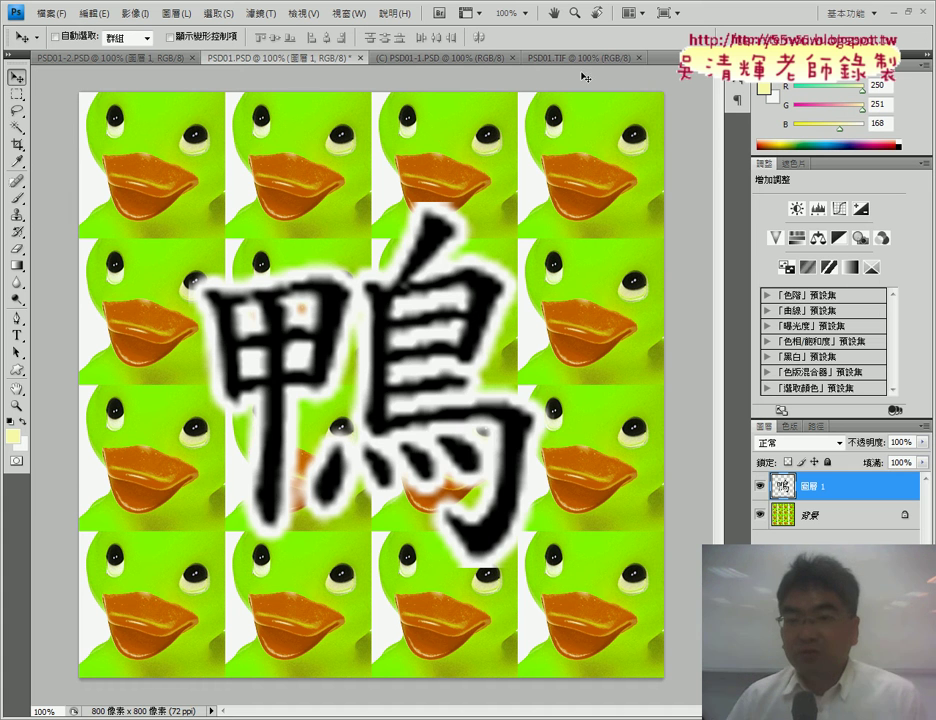
click(575, 58)
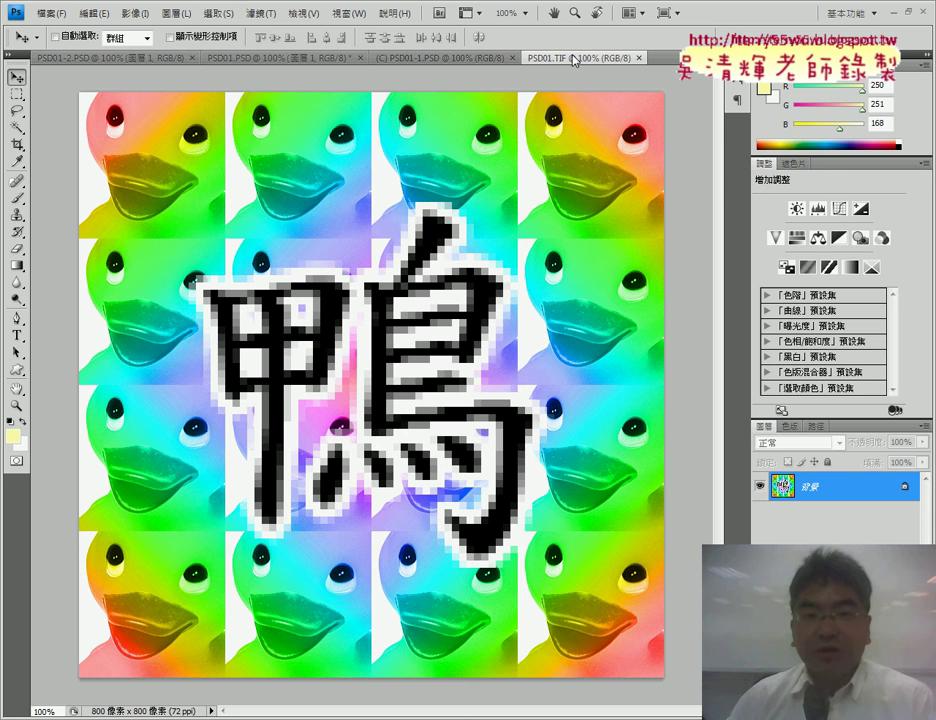
Inspect the Image Interpolation methods in General preferences, noting Nearest Neighbor (preserve hard edges)
click(93, 13)
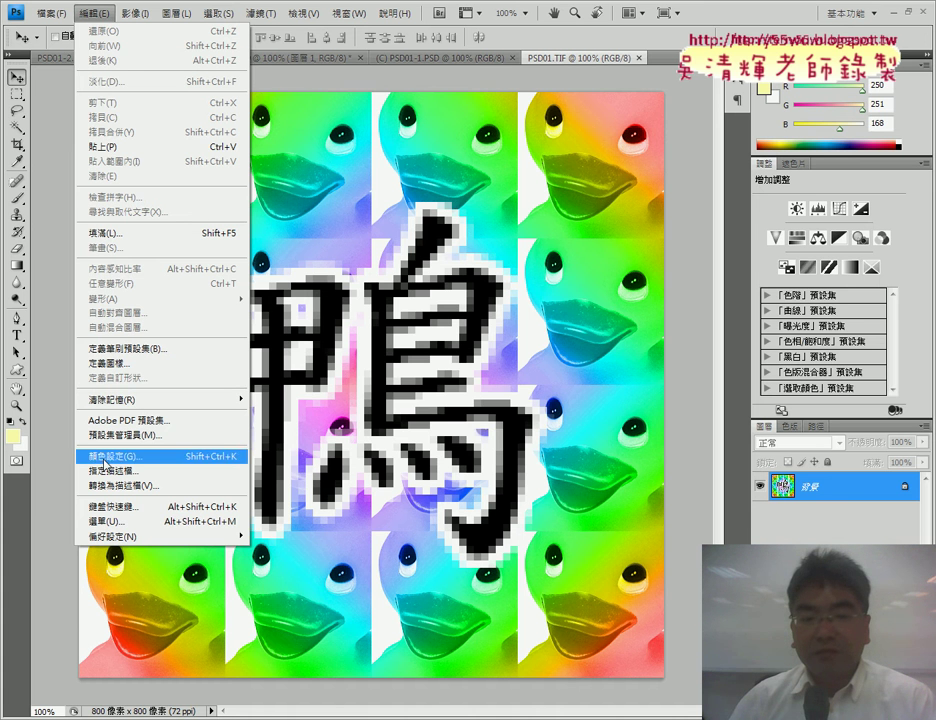
mouse_move(137, 537)
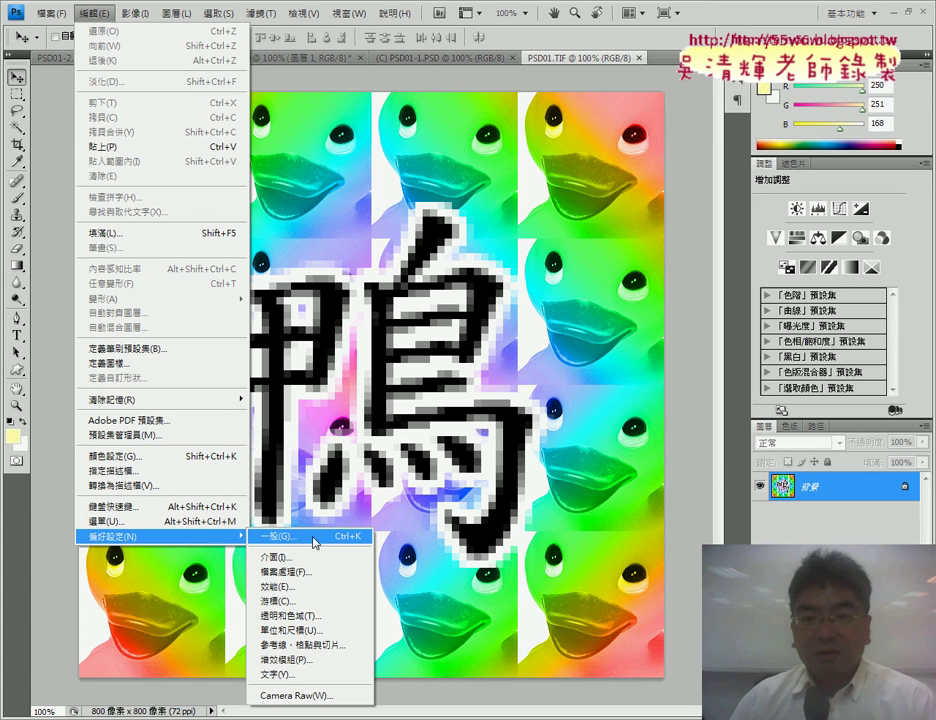
click(316, 541)
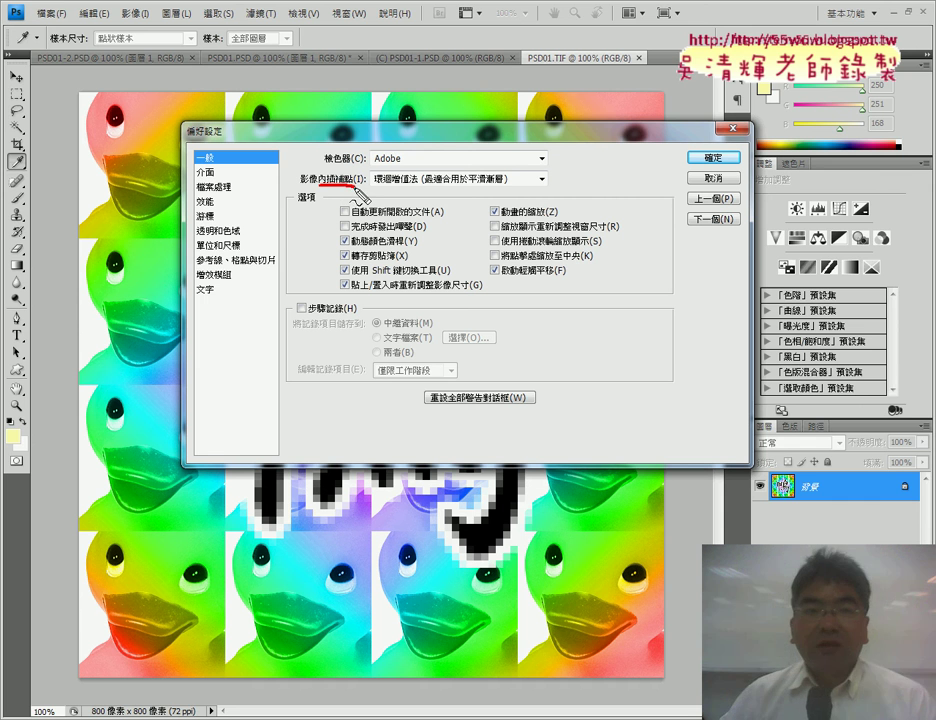
drag(318, 184, 354, 186)
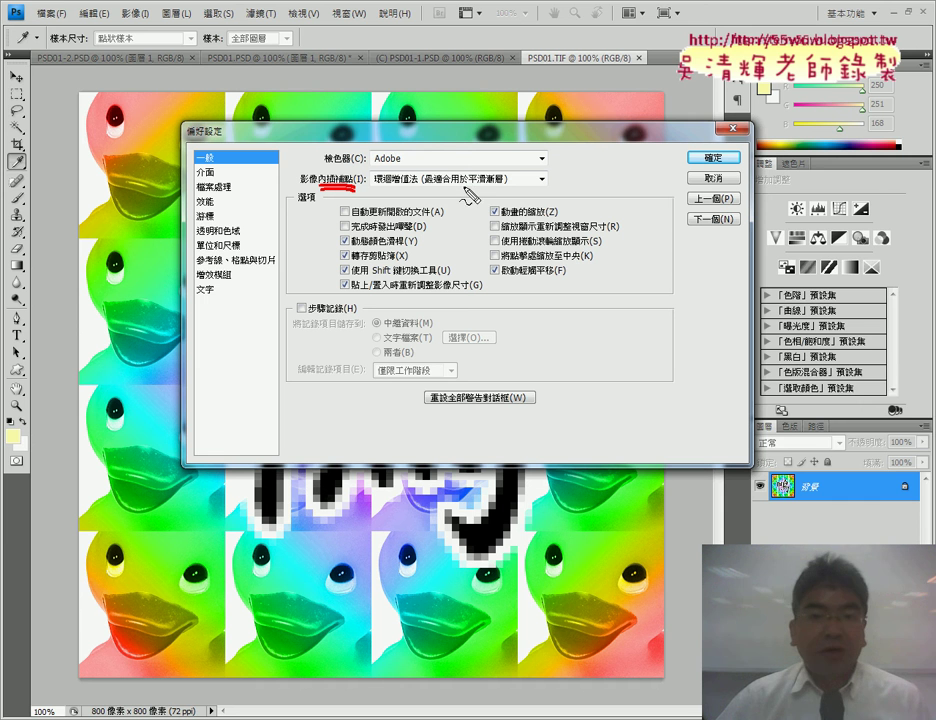
drag(462, 186, 502, 186)
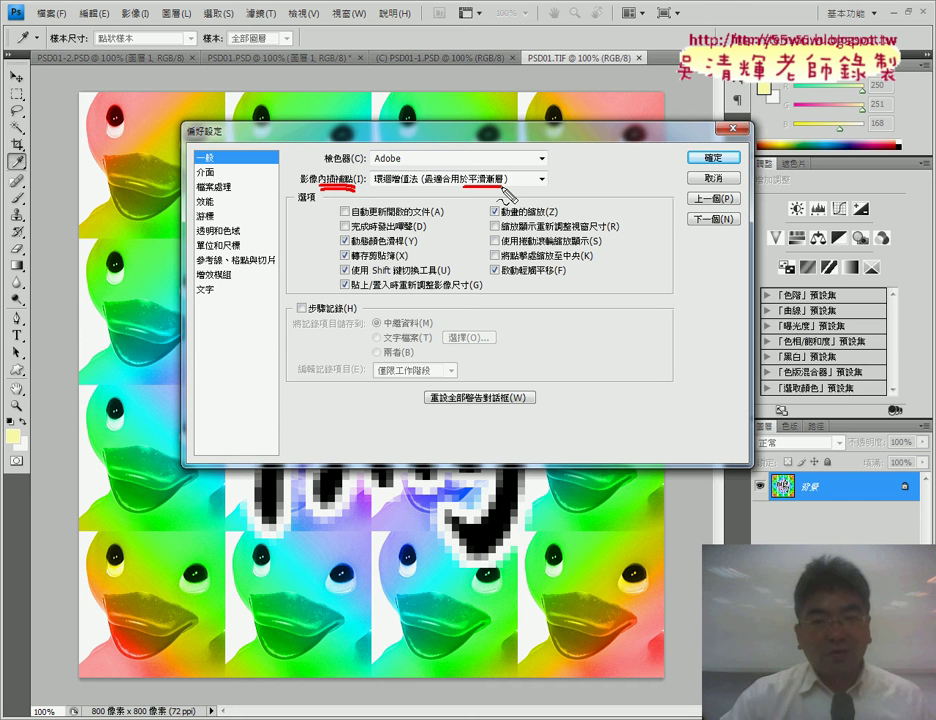
key(Escape)
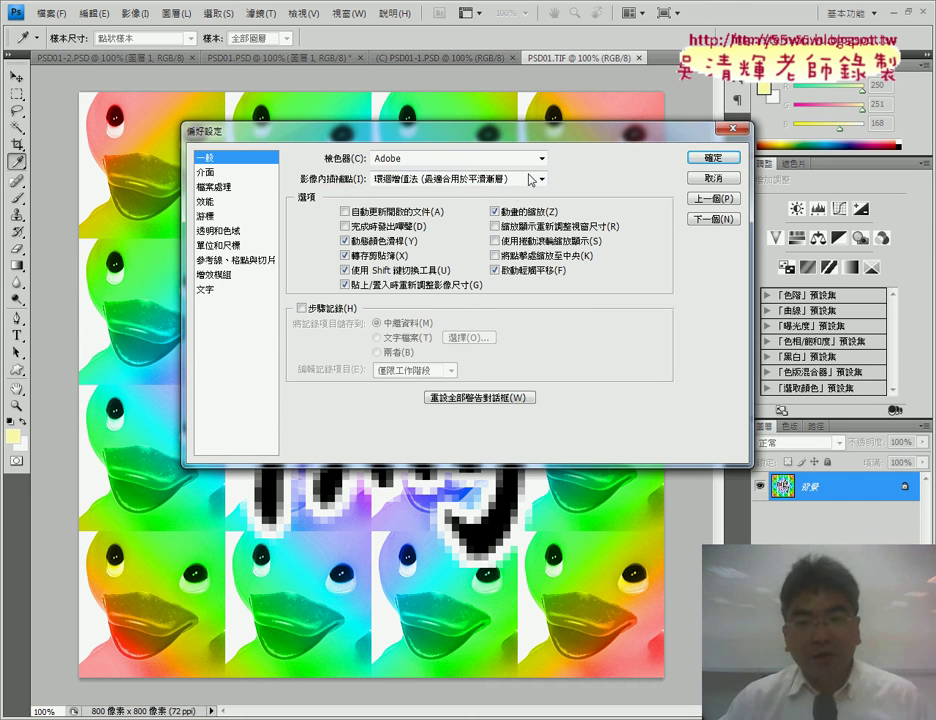
click(542, 179)
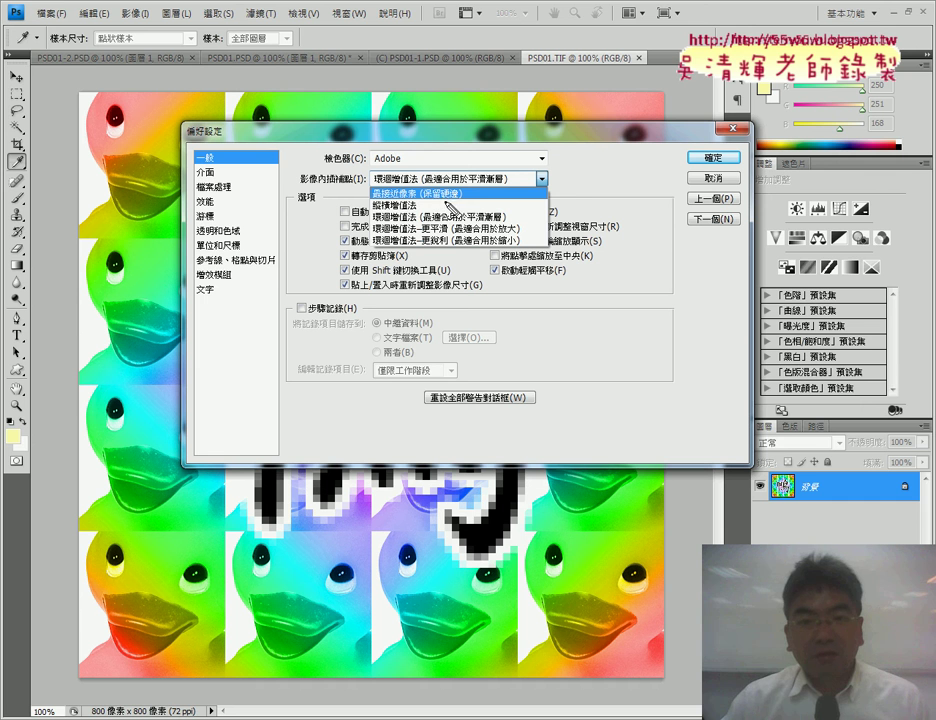
mouse_move(447, 180)
mouse_down()
mouse_move(466, 193)
mouse_move(445, 184)
mouse_up()
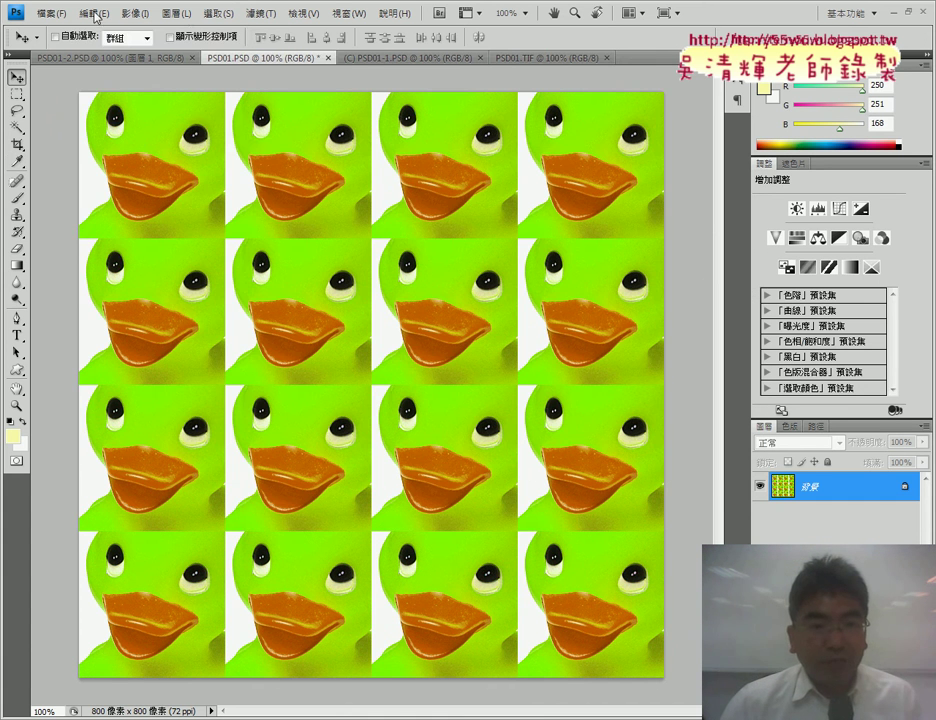
Set Image Interpolation to Nearest Neighbor in General preferences
click(95, 14)
mouse_move(113, 536)
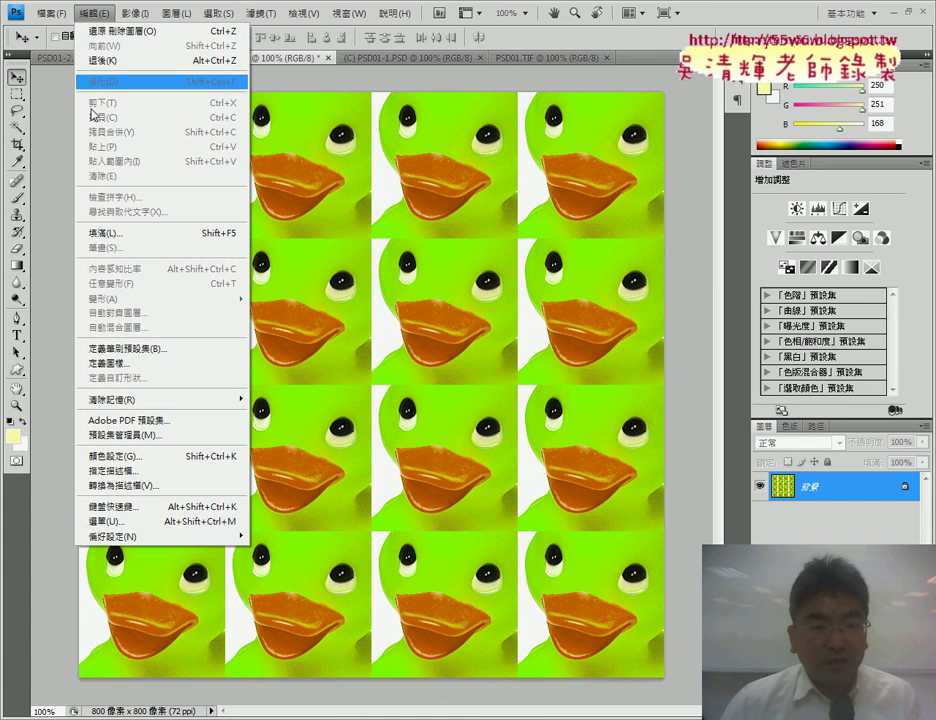
click(303, 538)
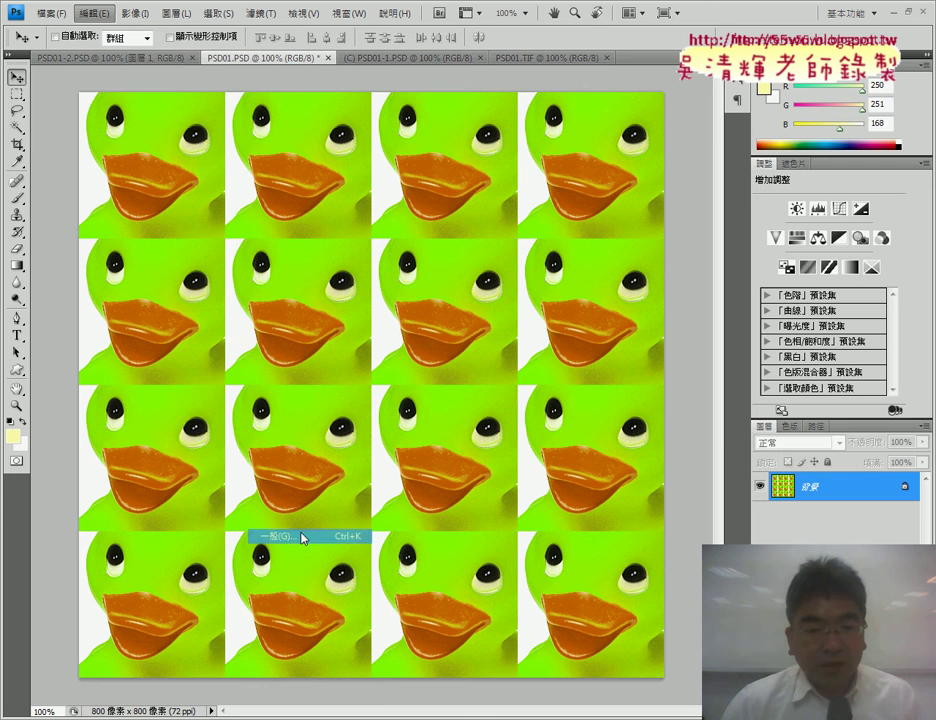
click(434, 179)
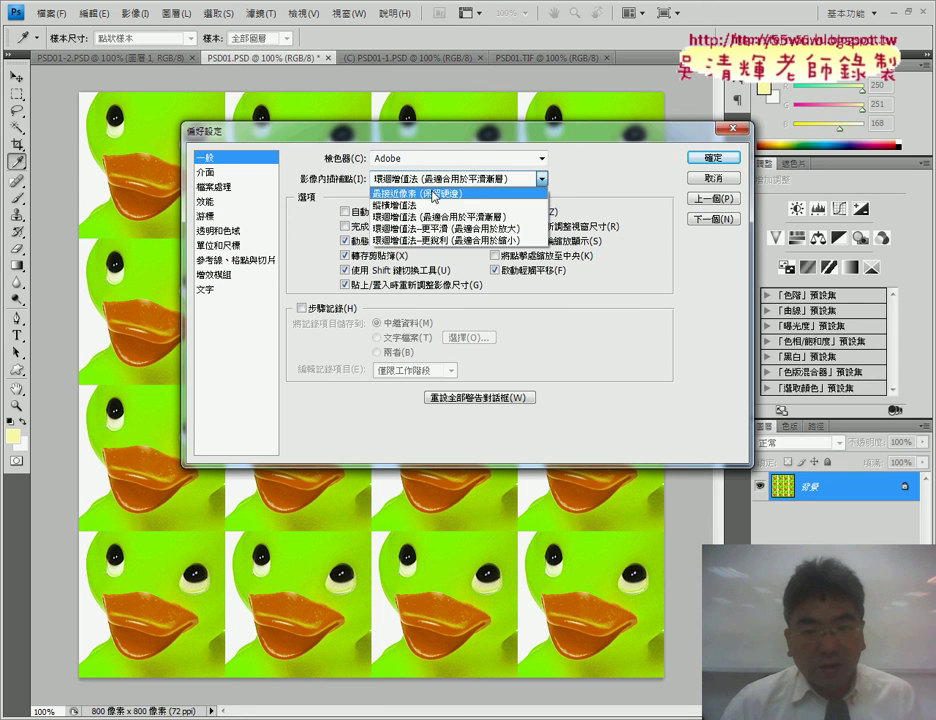
click(460, 190)
click(713, 157)
Paste the 鴨 from PSD01-2 into PSD01.PSD and scale it to 1000% width and height
key(v)
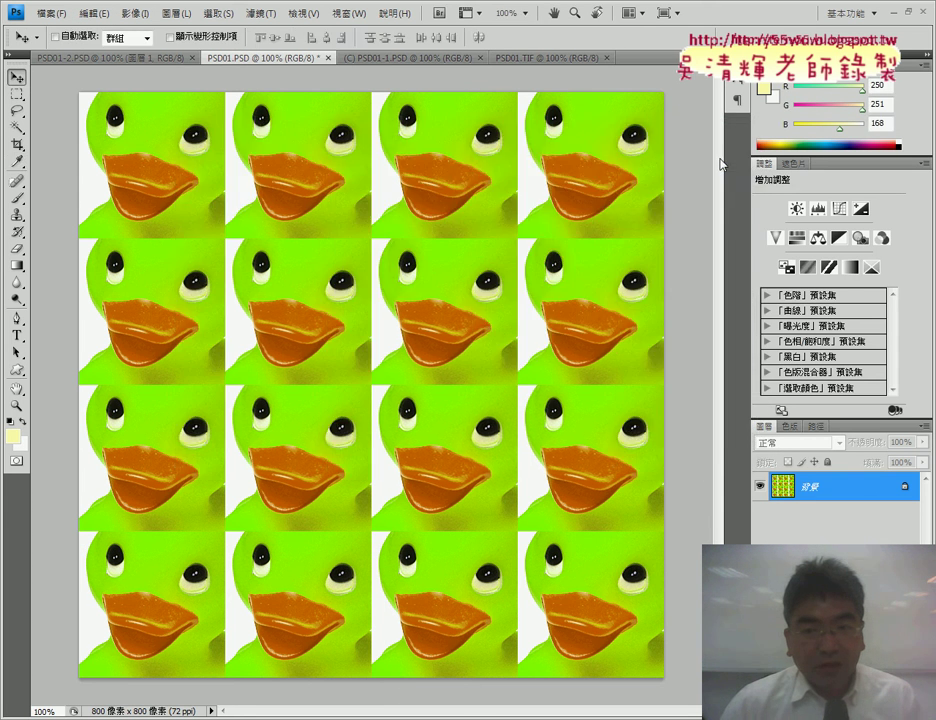
click(97, 60)
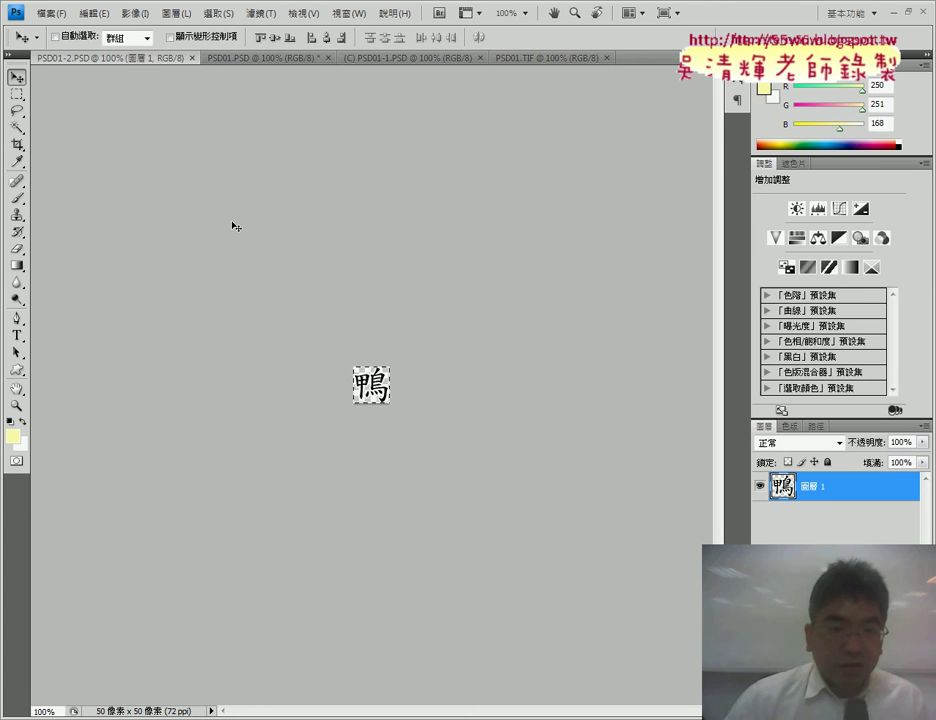
click(255, 58)
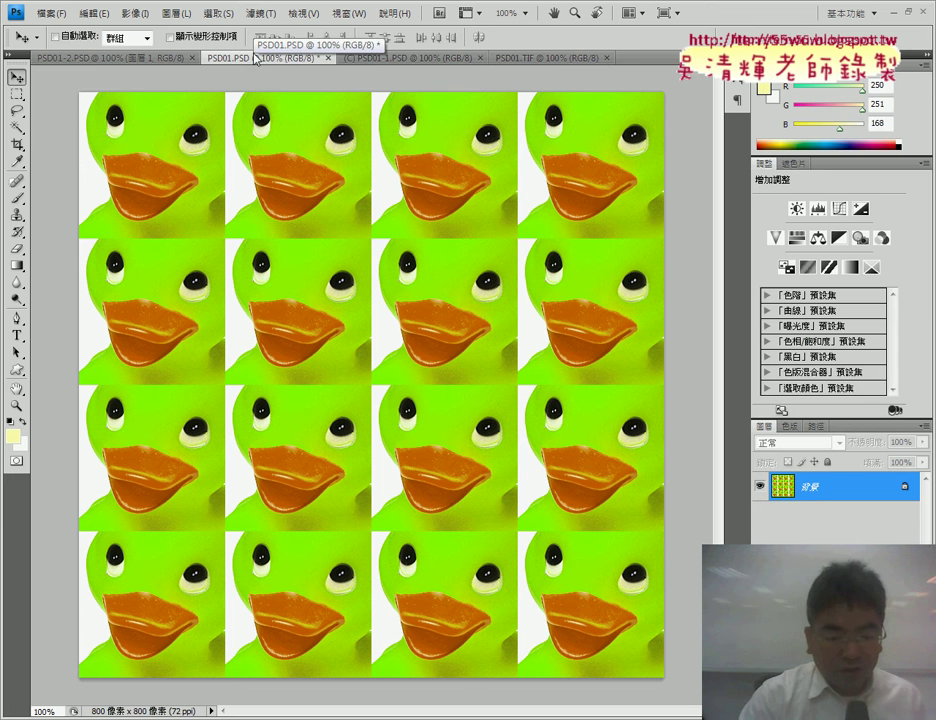
key(ctrl+v)
key(ctrl+t)
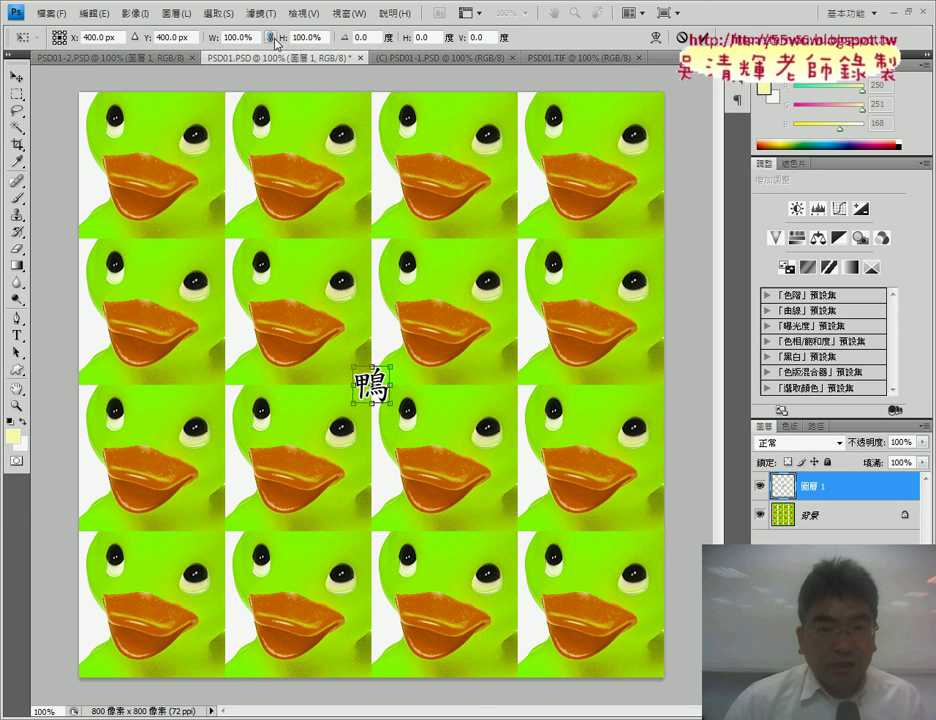
text(0)
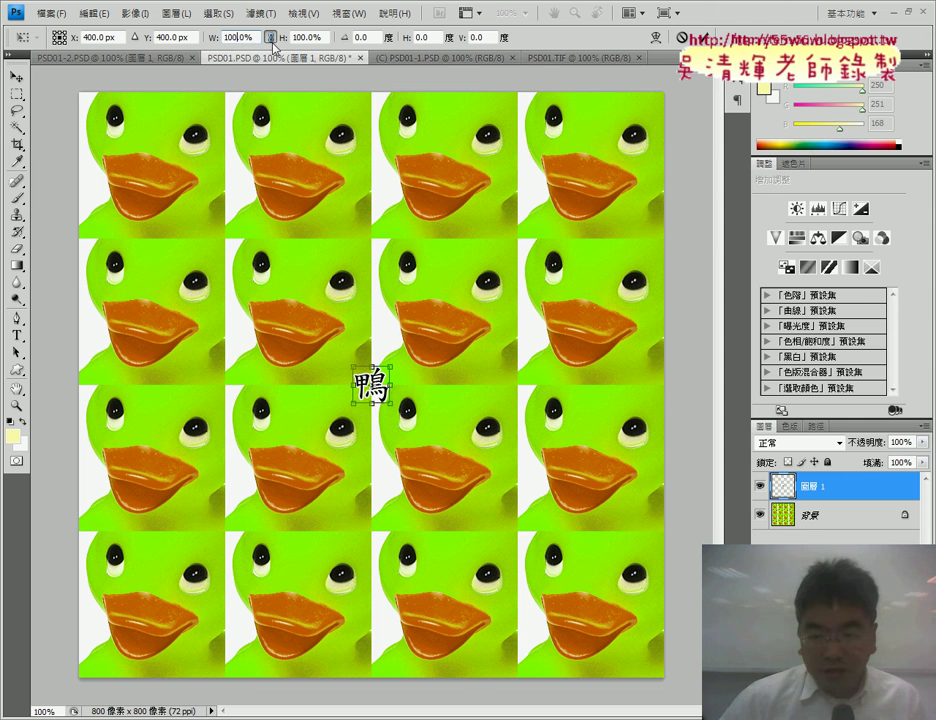
key(Tab)
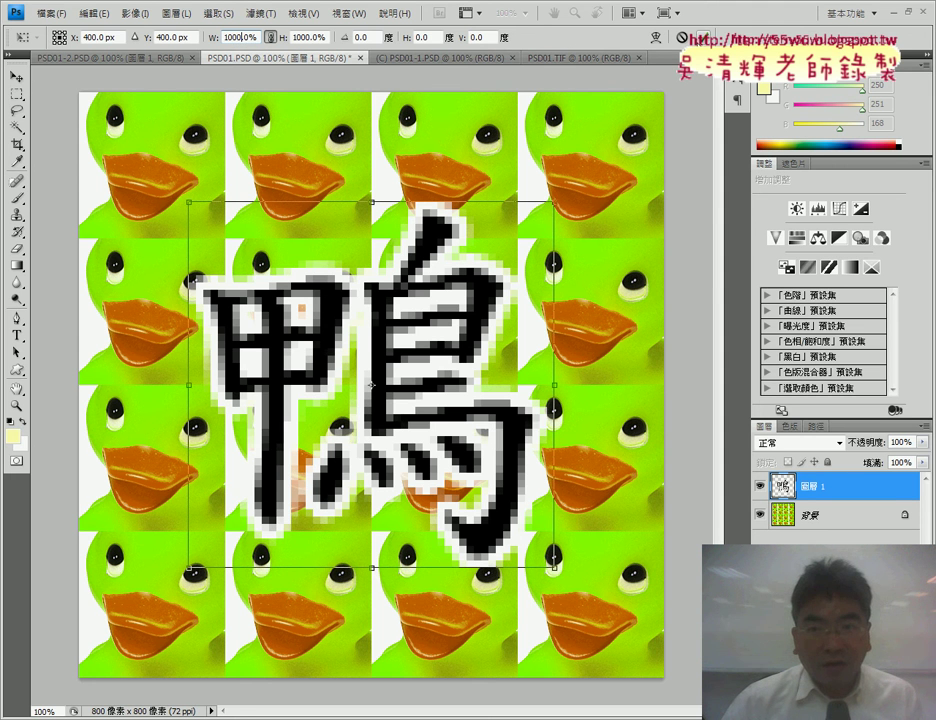
key(Return)
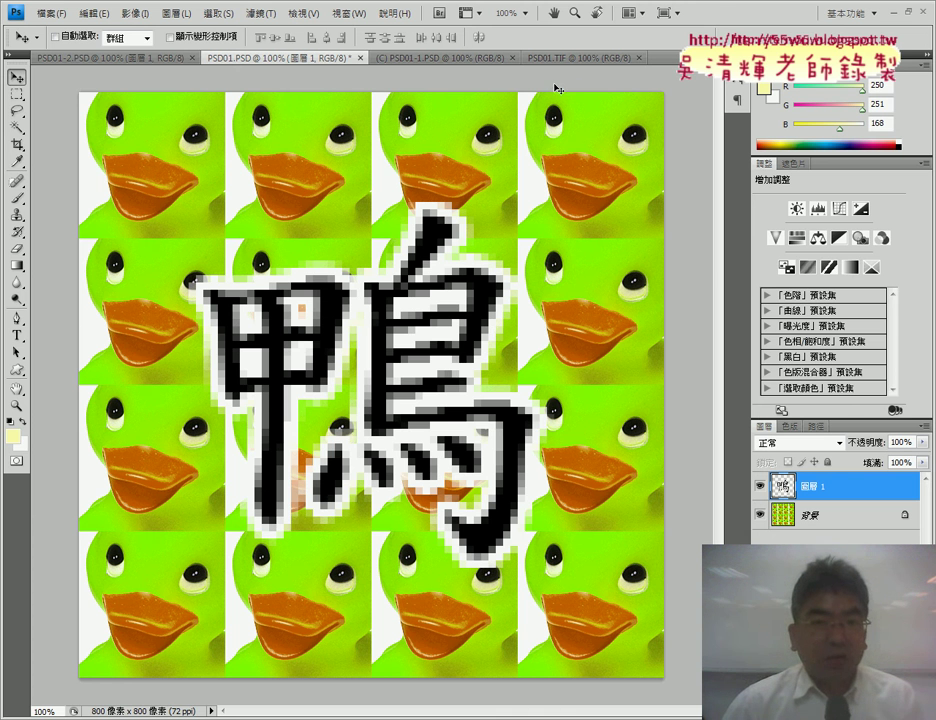
Glance at PSD01-1.PSD, view the PSD01.TIF reference, then switch to the exam instructions PDF
click(411, 60)
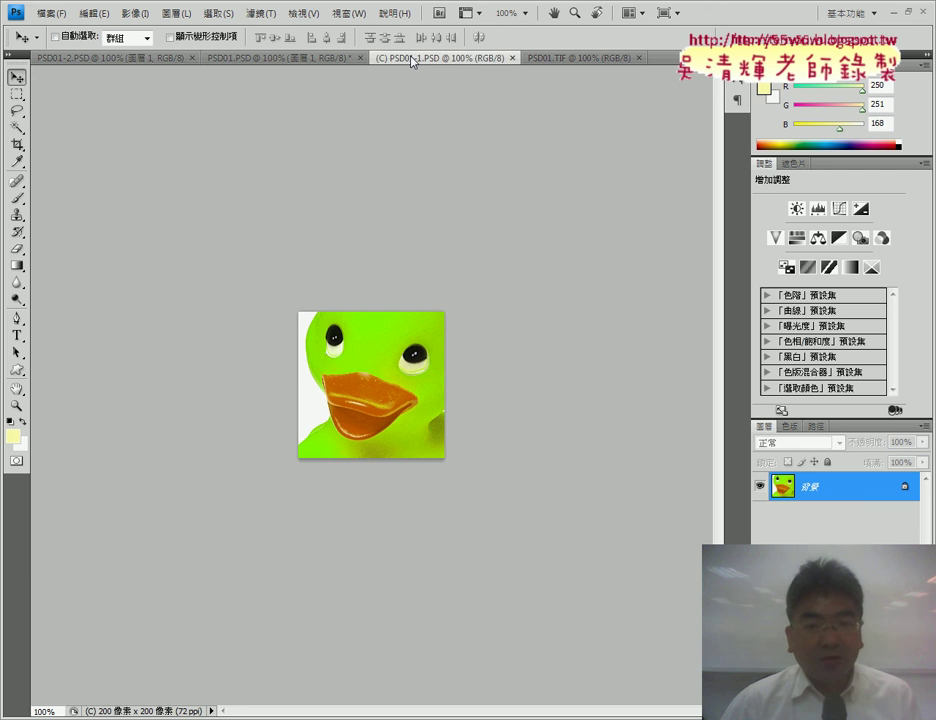
click(566, 58)
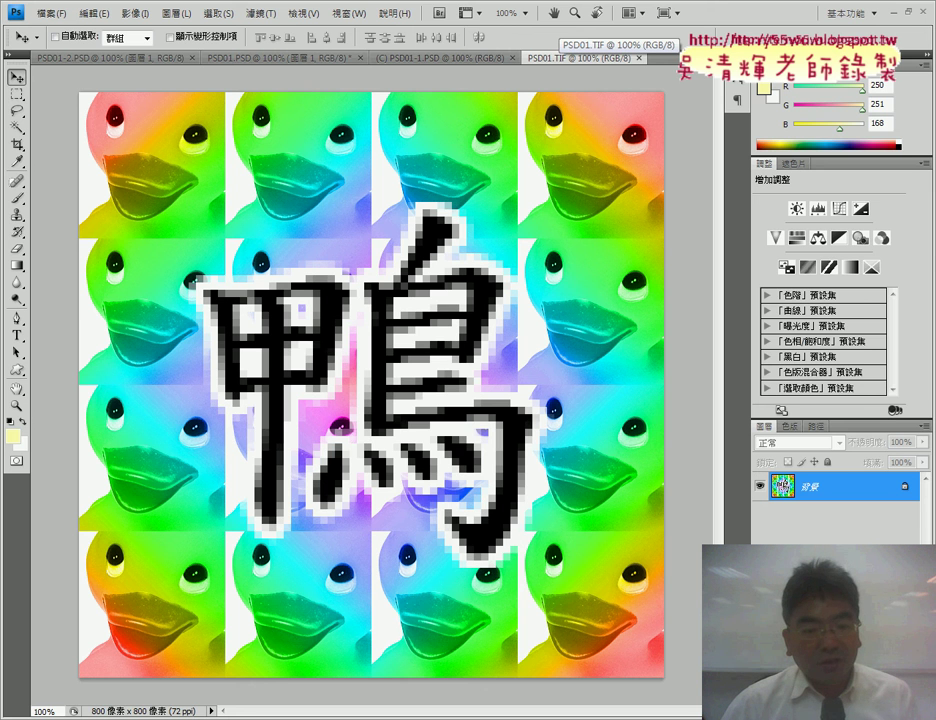
key(alt+Tab)
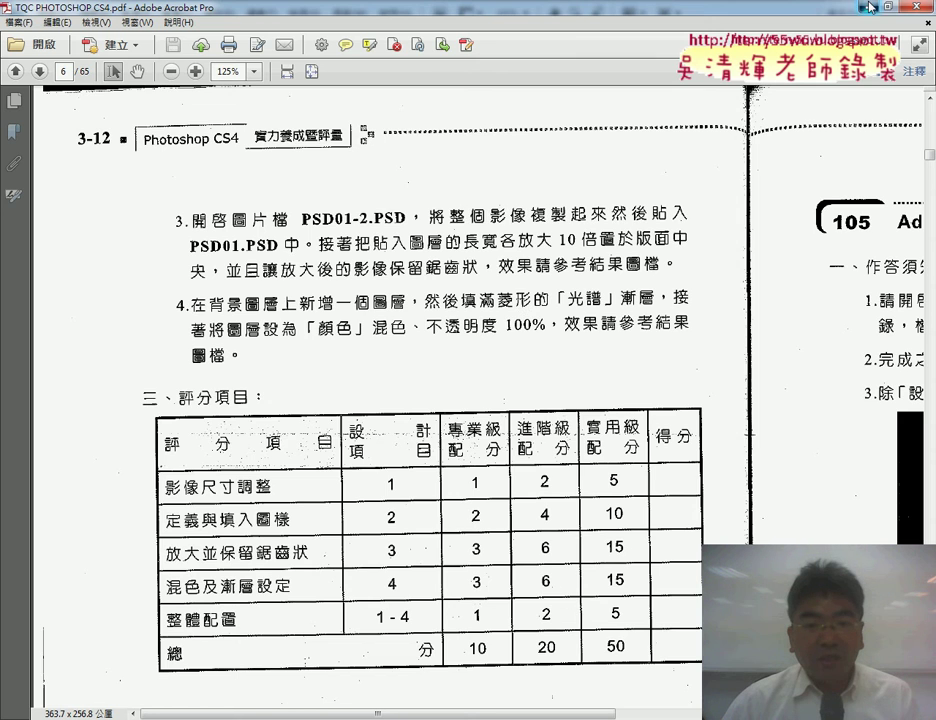
Read step 4's diamond spectrum gradient instructions, then return to Photoshop
key(alt+Tab)
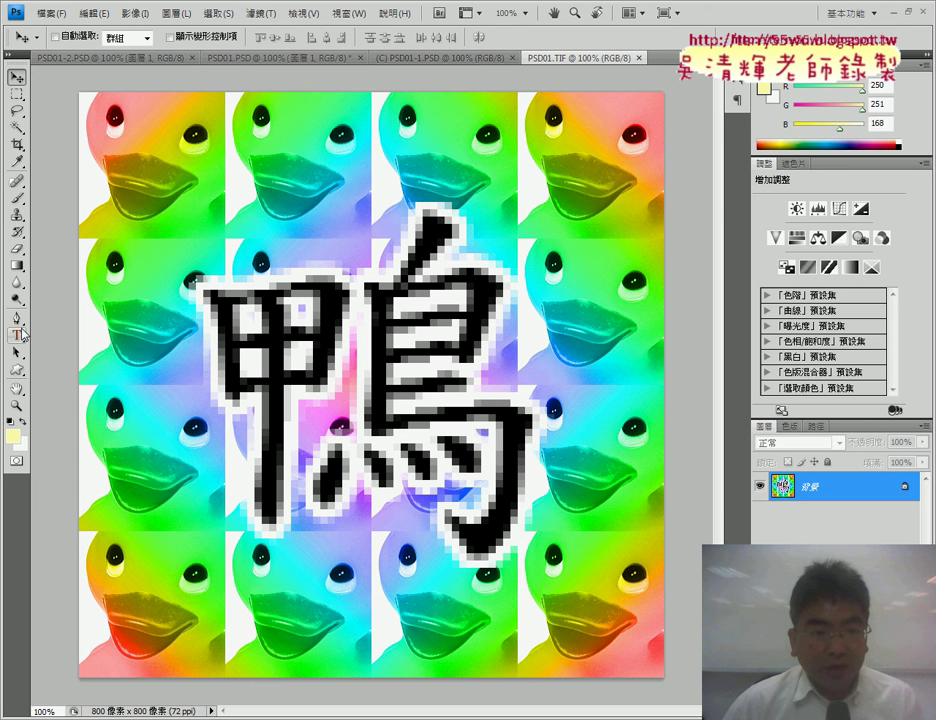
Select the Gradient tool and browse its preset list
click(18, 266)
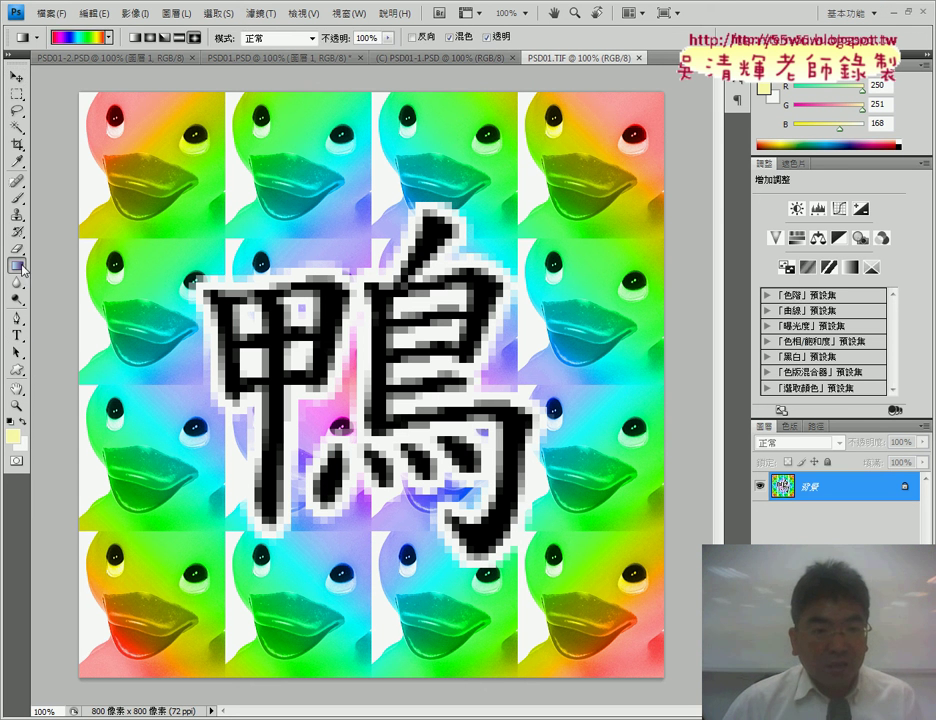
click(20, 266)
click(53, 264)
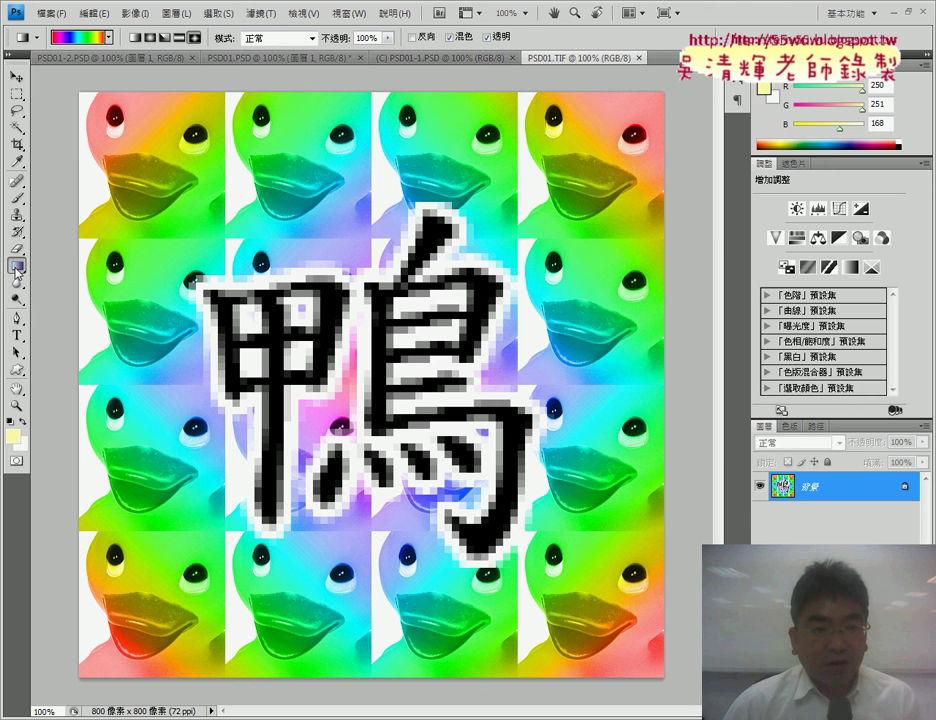
click(111, 38)
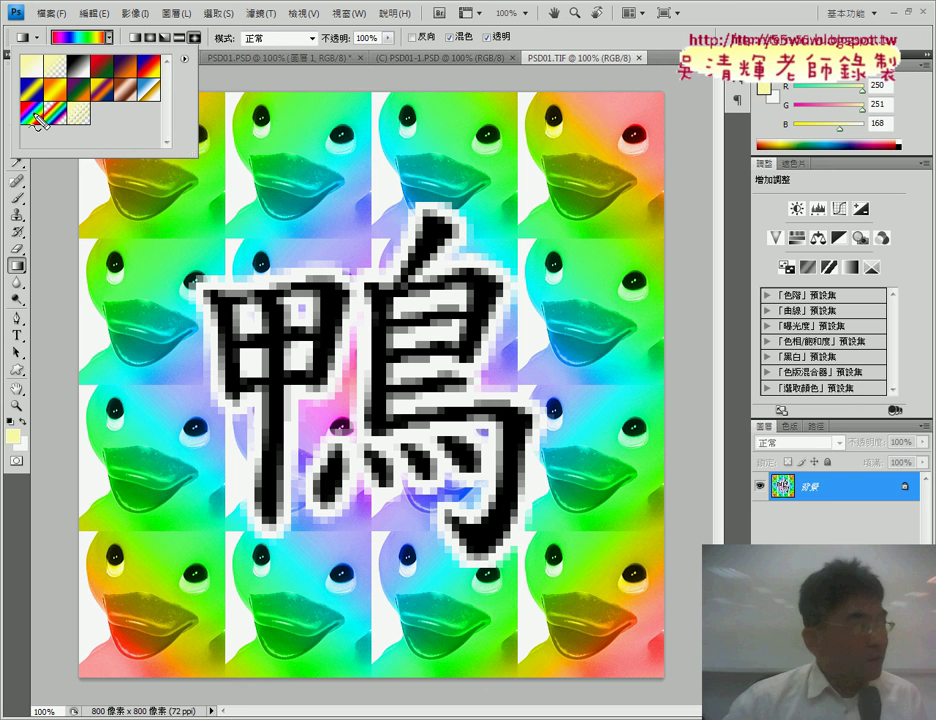
drag(40, 118, 30, 108)
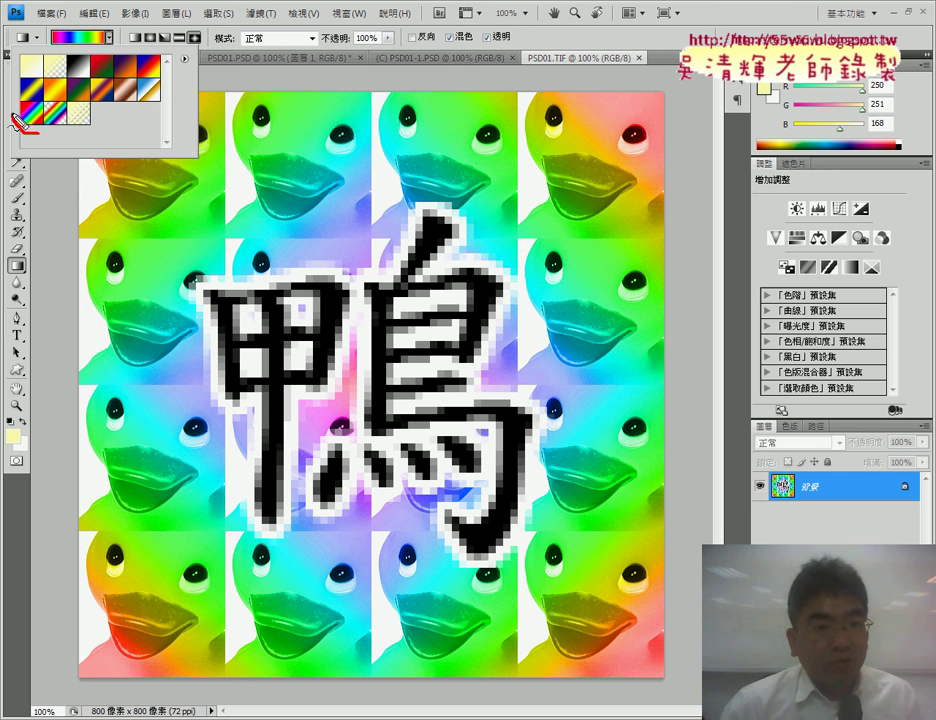
drag(80, 184, 45, 125)
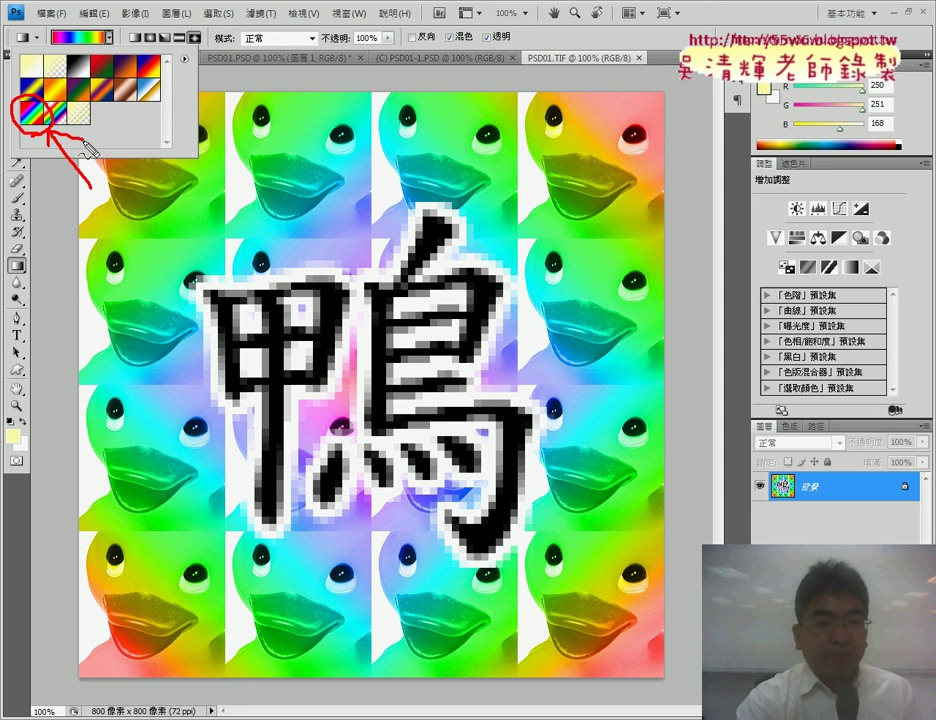
key(Escape)
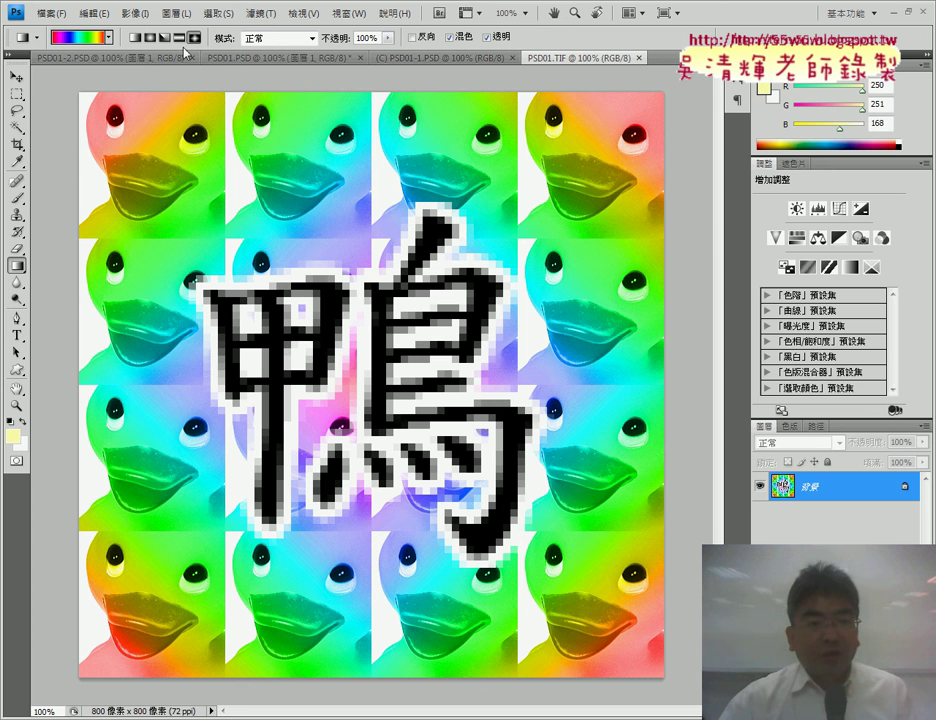
Set the gradient to the Spectrum preset with Diamond type, then return to PSD01.PSD
click(109, 38)
click(110, 38)
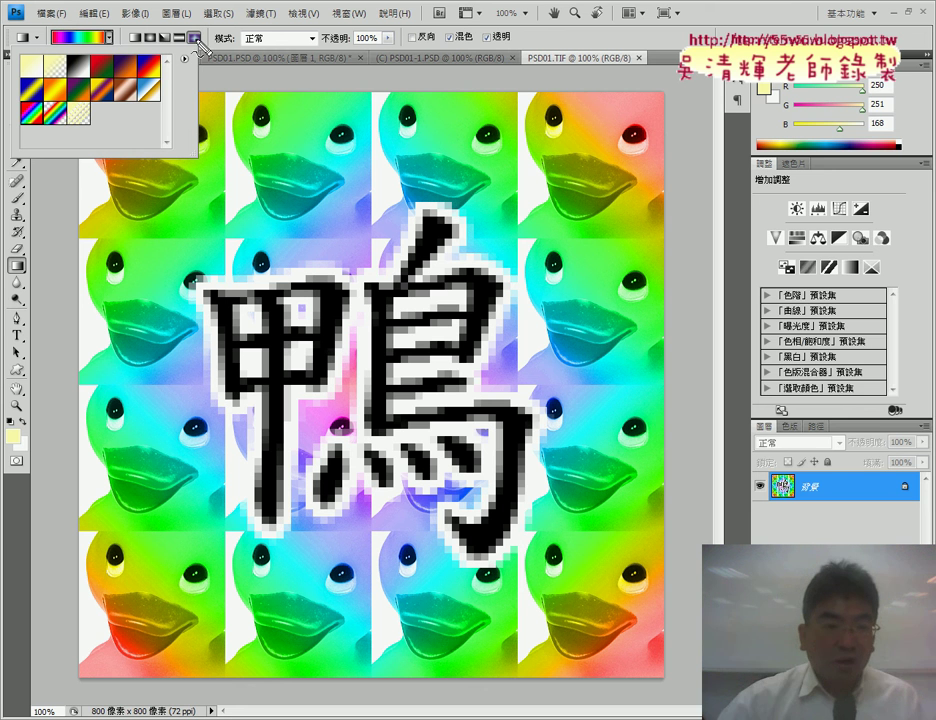
drag(28, 258, 36, 276)
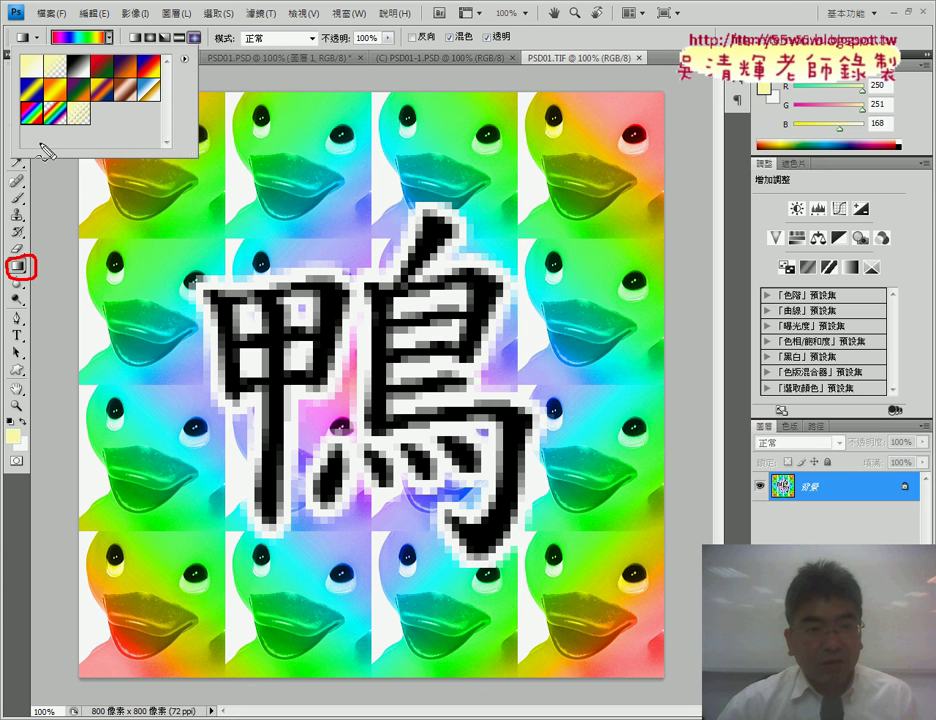
drag(41, 146, 41, 146)
mouse_move(198, 26)
mouse_down()
mouse_move(184, 44)
mouse_move(208, 52)
mouse_up()
mouse_move(40, 263)
mouse_down()
mouse_move(55, 166)
mouse_move(85, 120)
mouse_move(197, 58)
mouse_up()
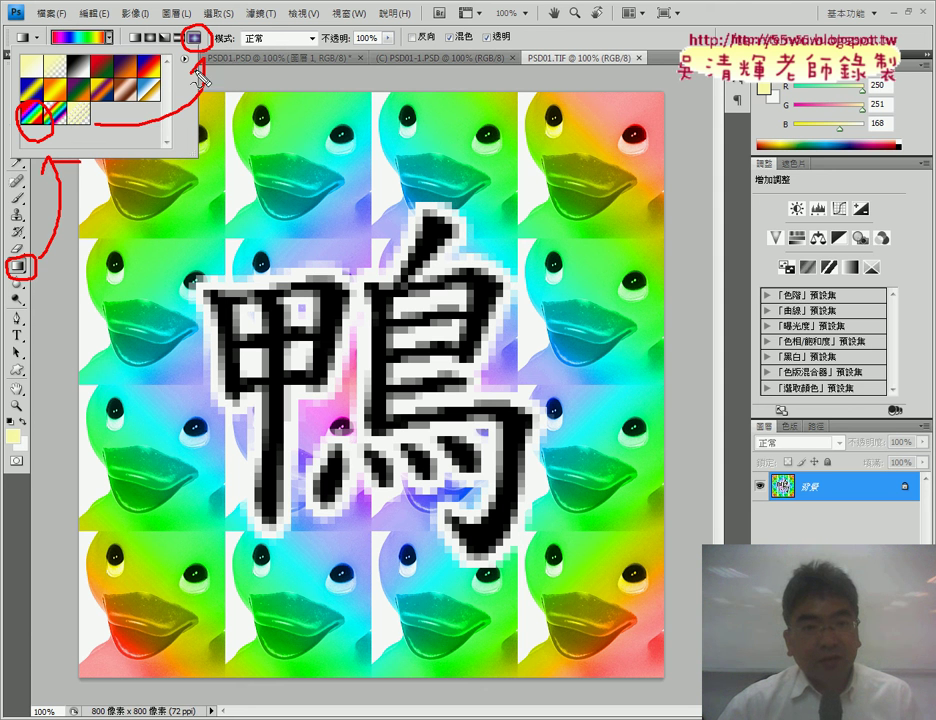
key(Escape)
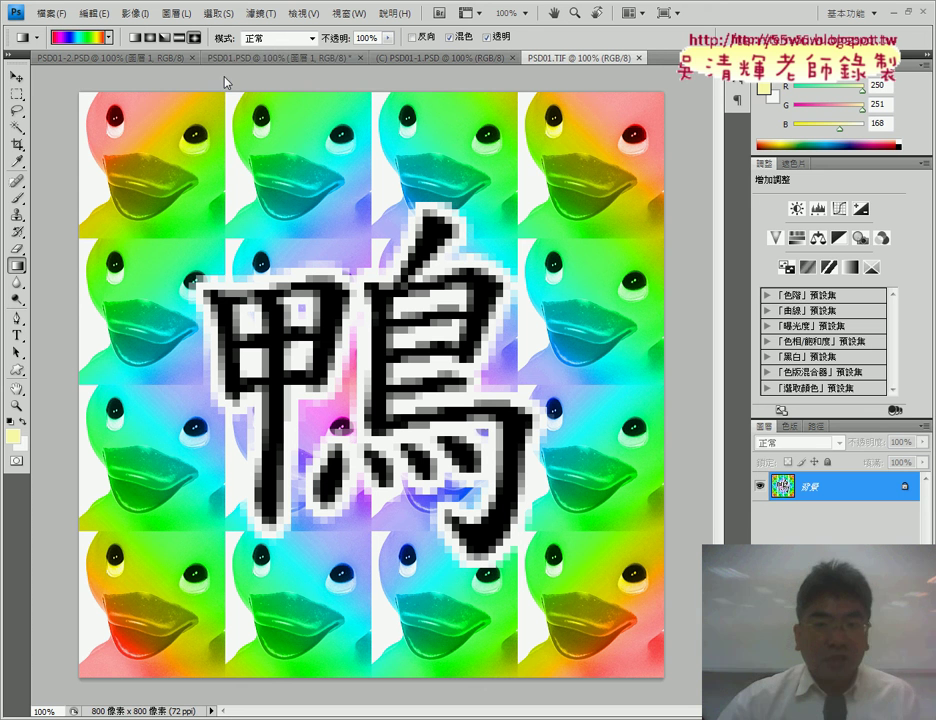
click(280, 57)
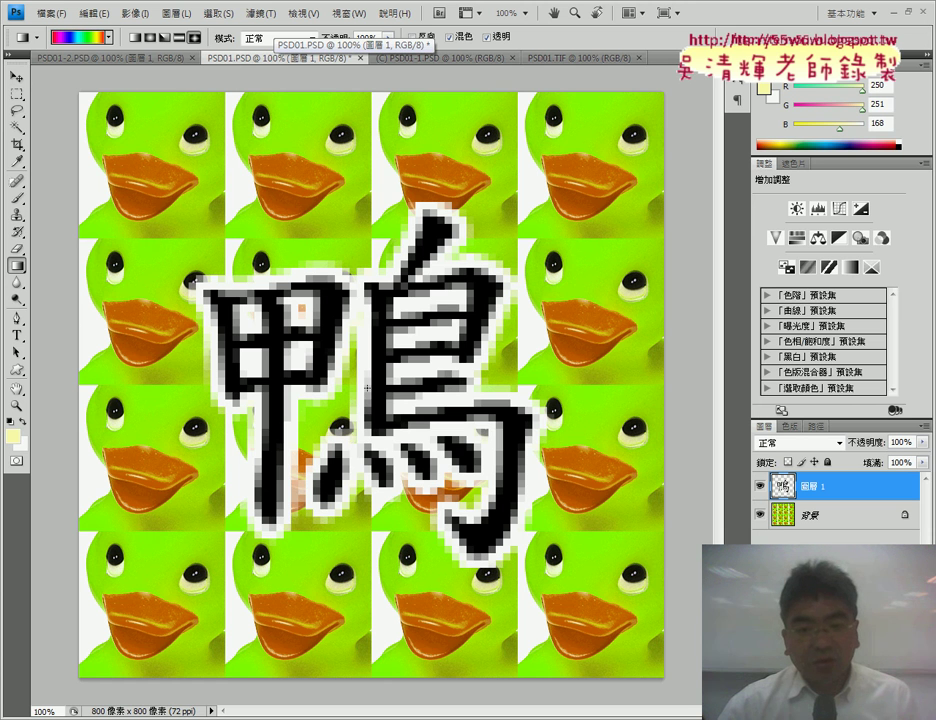
Drag a diamond spectrum gradient on 圖層 1 from the canvas centre out to the right
drag(553, 387, 672, 384)
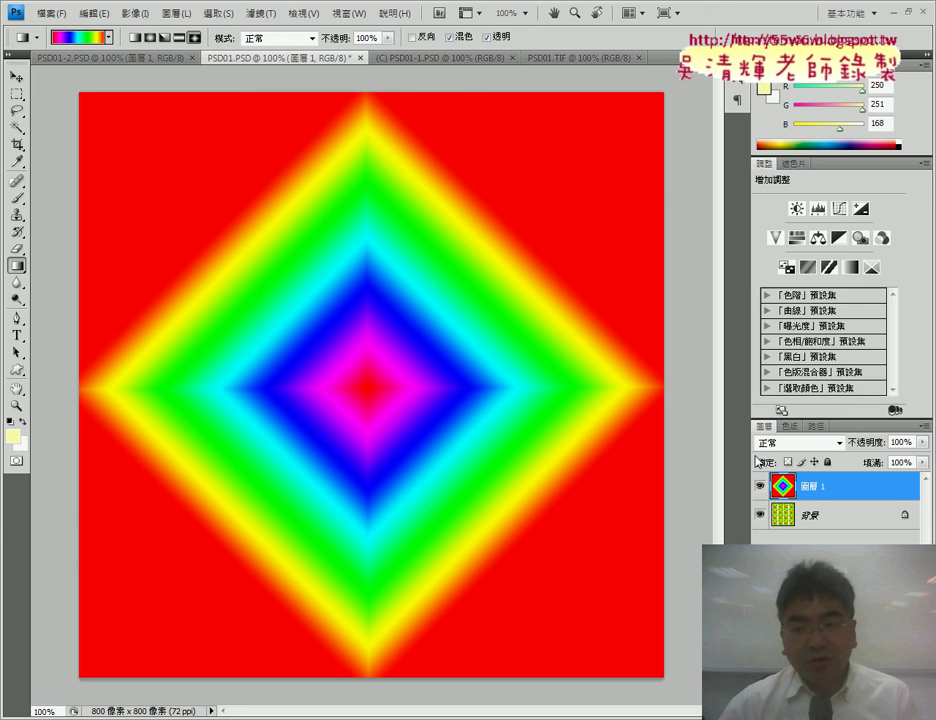
click(808, 452)
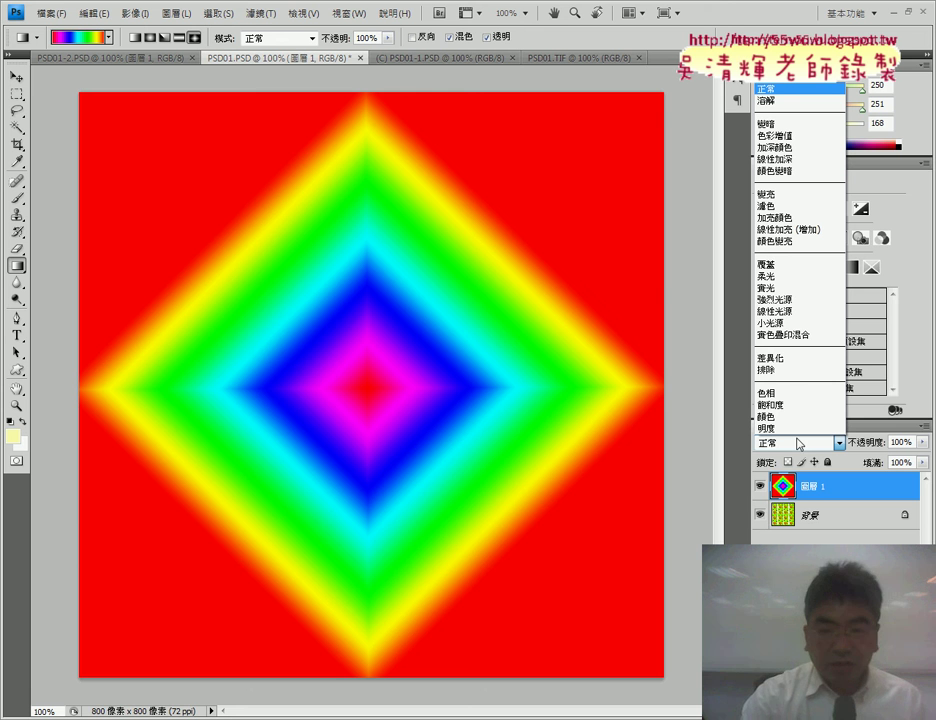
Change 圖層 1's blend mode from 正常 (Normal) to 顏色 (Color)
drag(786, 434, 785, 452)
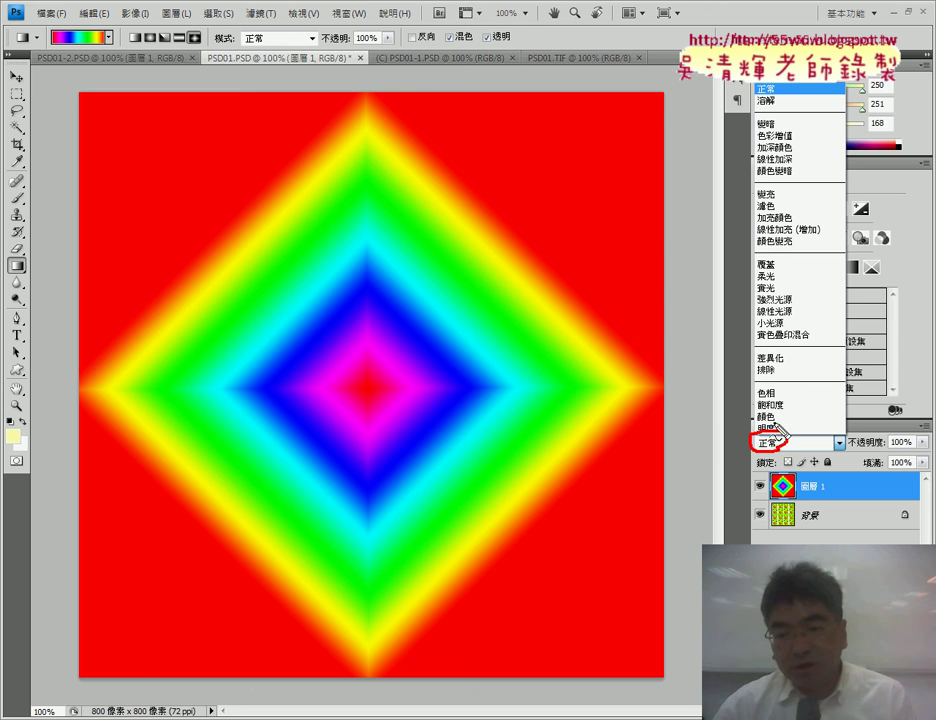
drag(776, 412, 776, 422)
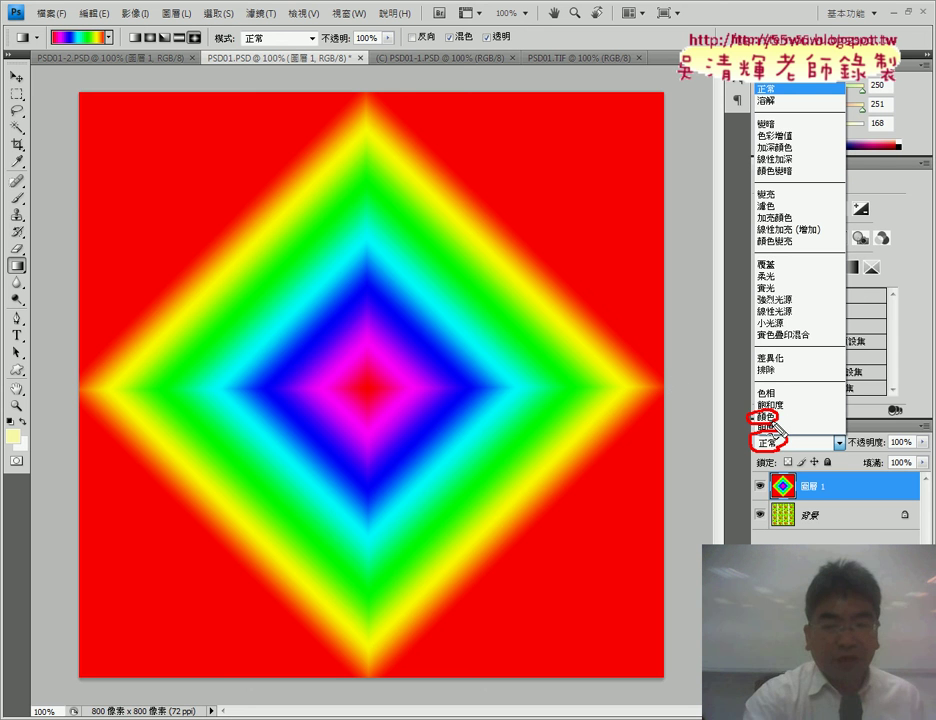
key(Escape)
click(778, 444)
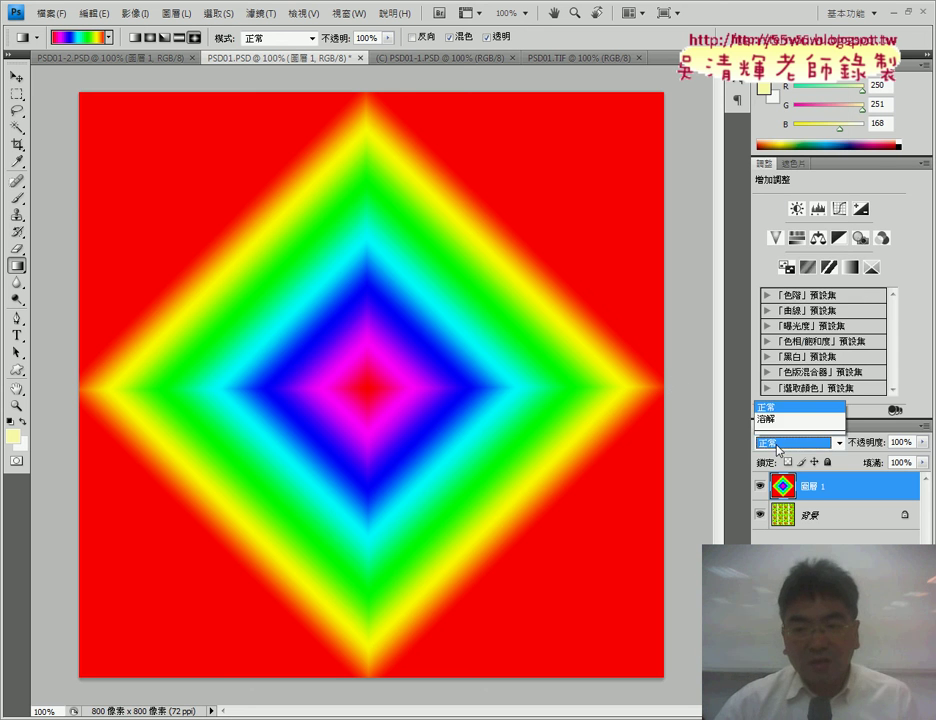
click(781, 416)
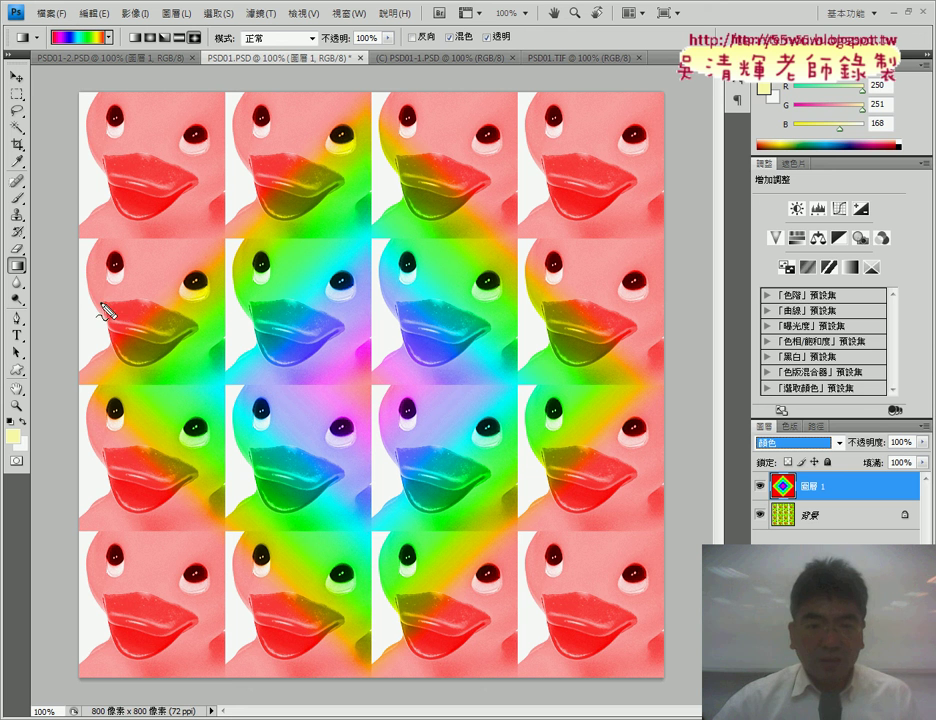
mouse_move(92, 352)
mouse_down()
mouse_move(290, 152)
mouse_move(340, 128)
mouse_move(646, 352)
mouse_move(410, 600)
mouse_move(203, 455)
mouse_move(130, 357)
mouse_up()
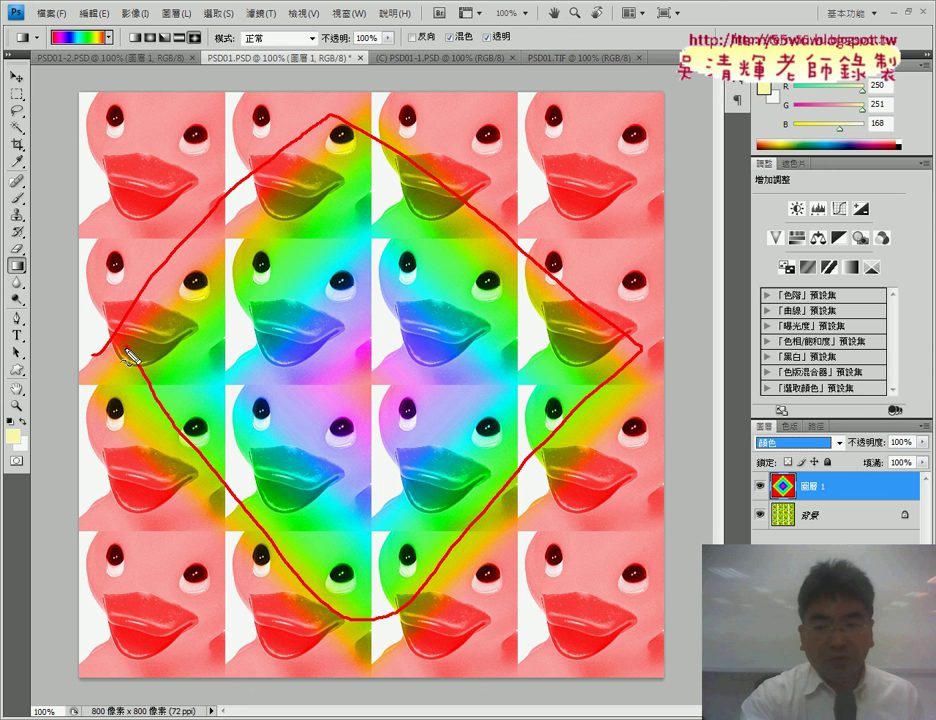
key(Escape)
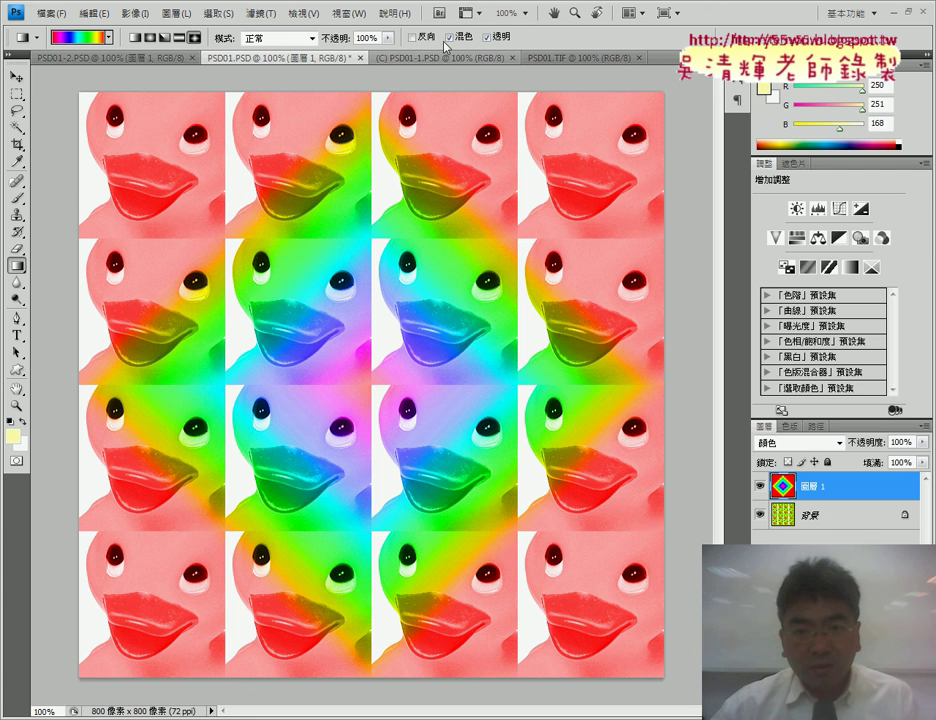
click(435, 58)
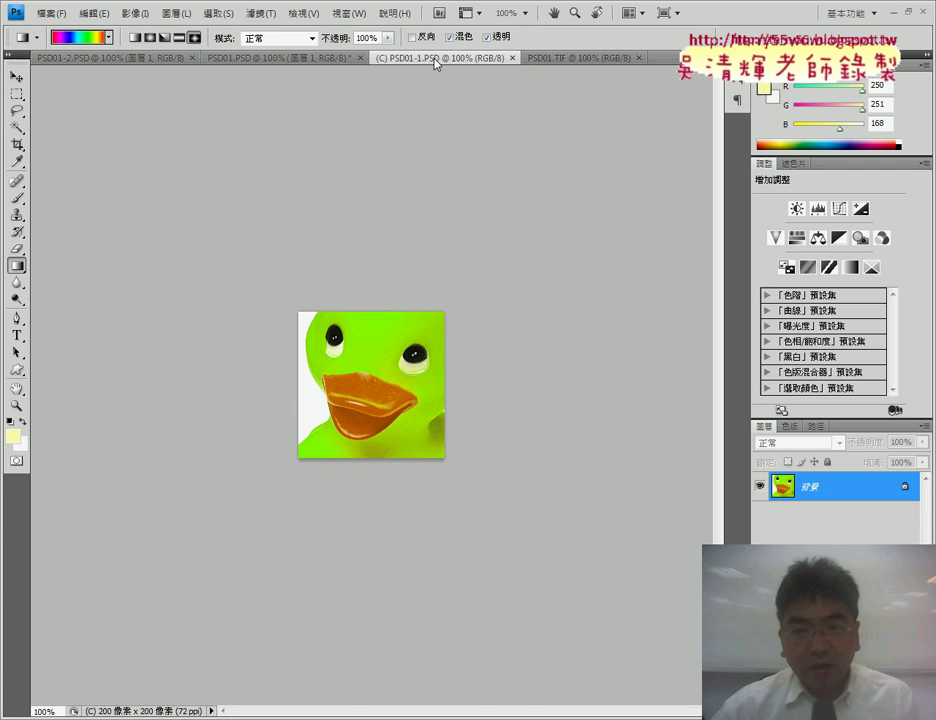
click(560, 57)
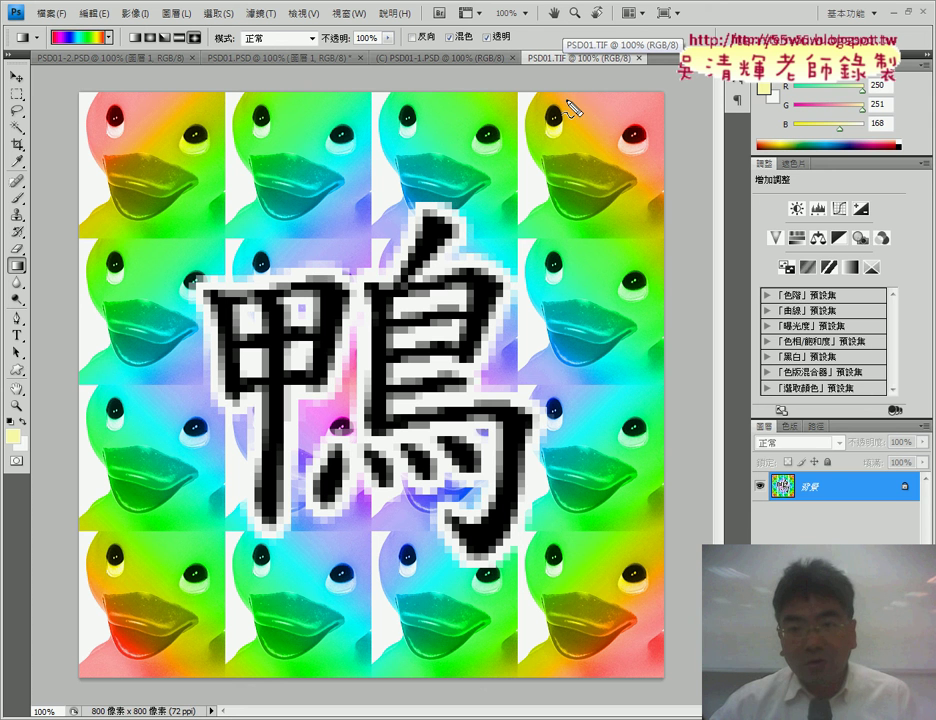
mouse_move(548, 95)
mouse_down()
mouse_move(617, 152)
mouse_move(645, 197)
mouse_up()
drag(655, 578, 508, 668)
drag(182, 685, 80, 580)
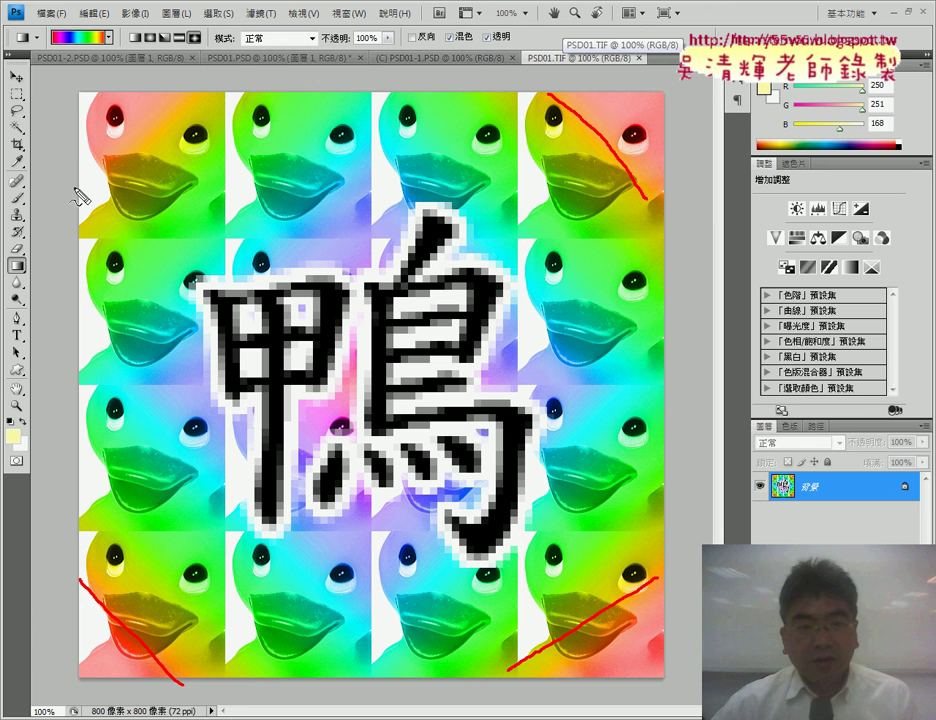
drag(76, 186, 196, 101)
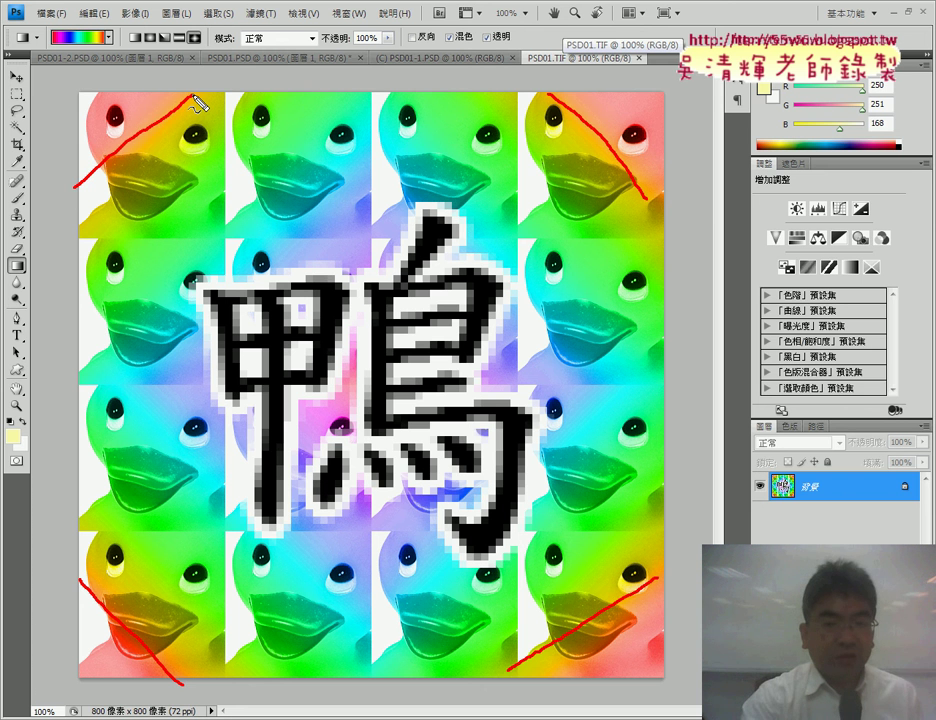
key(Escape)
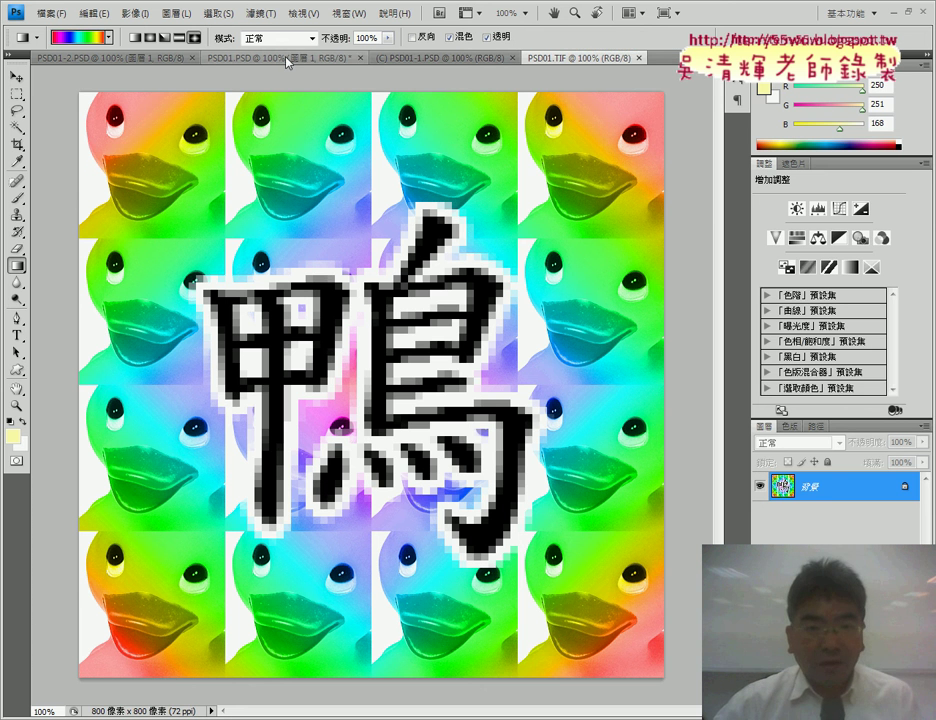
click(287, 62)
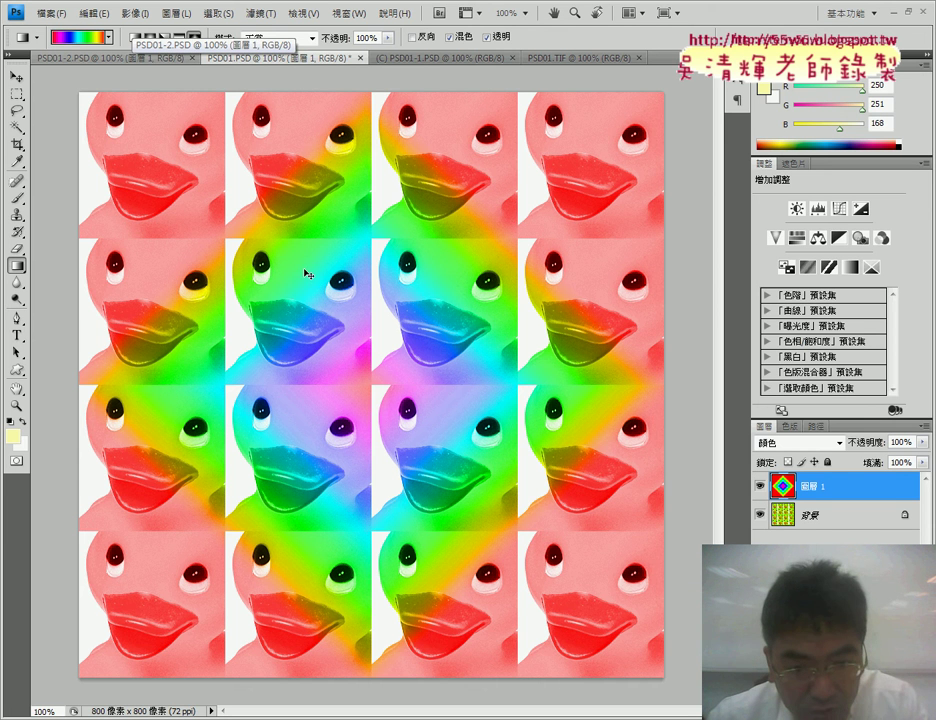
Undo the gradient, then add a new empty layer named 光譜 above 圖層 1
key(ctrl+alt+z)
key(ctrl+alt+z)
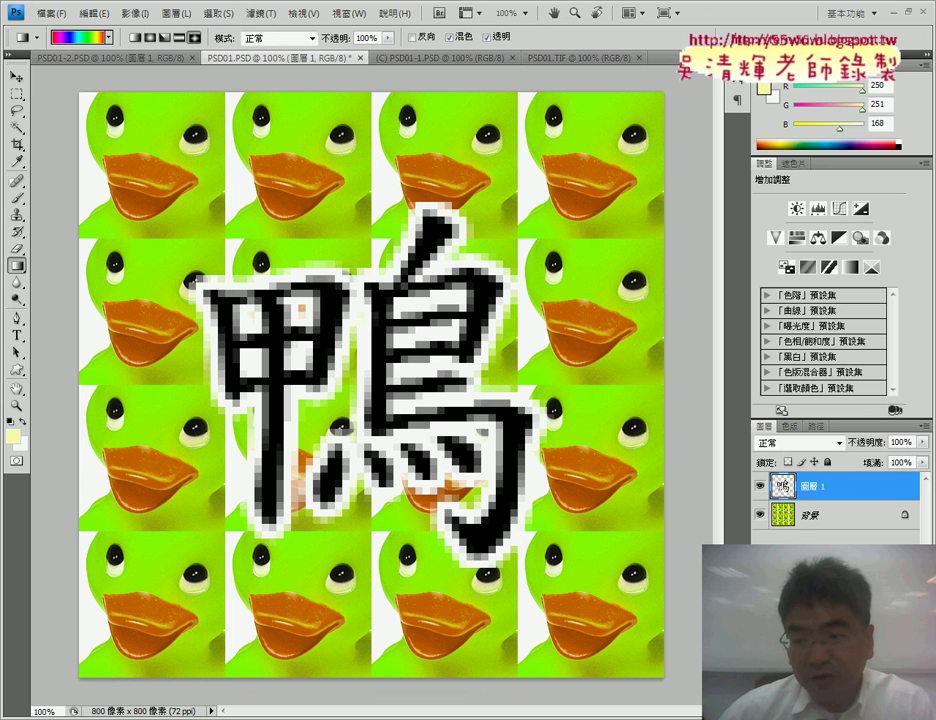
key(ctrl+shift+alt+n)
double_click(812, 486)
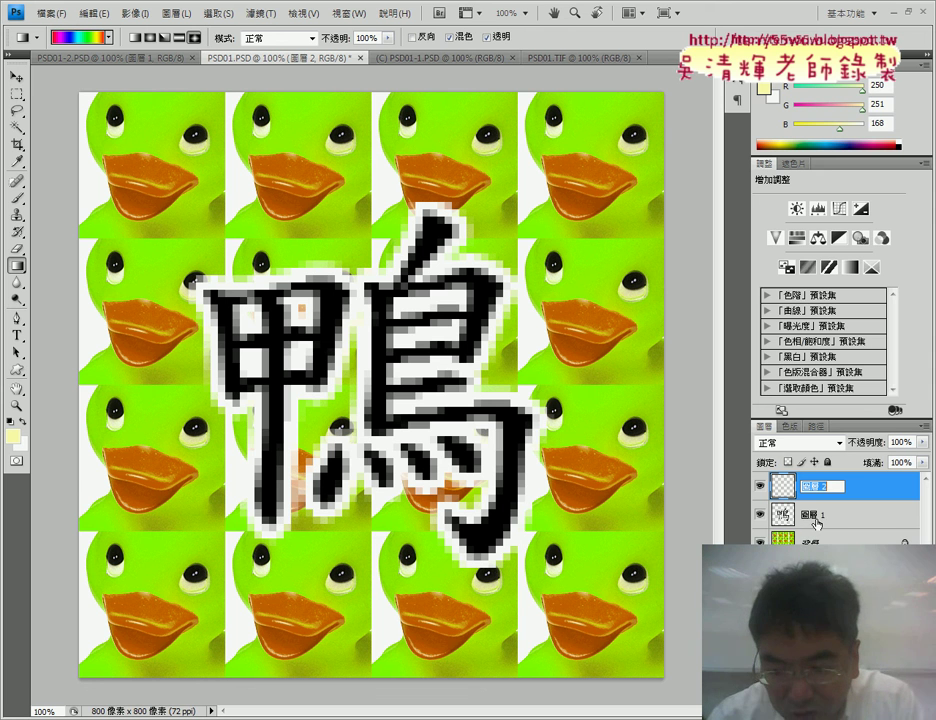
text(vx)
key(BackSpace)
key(BackSpace)
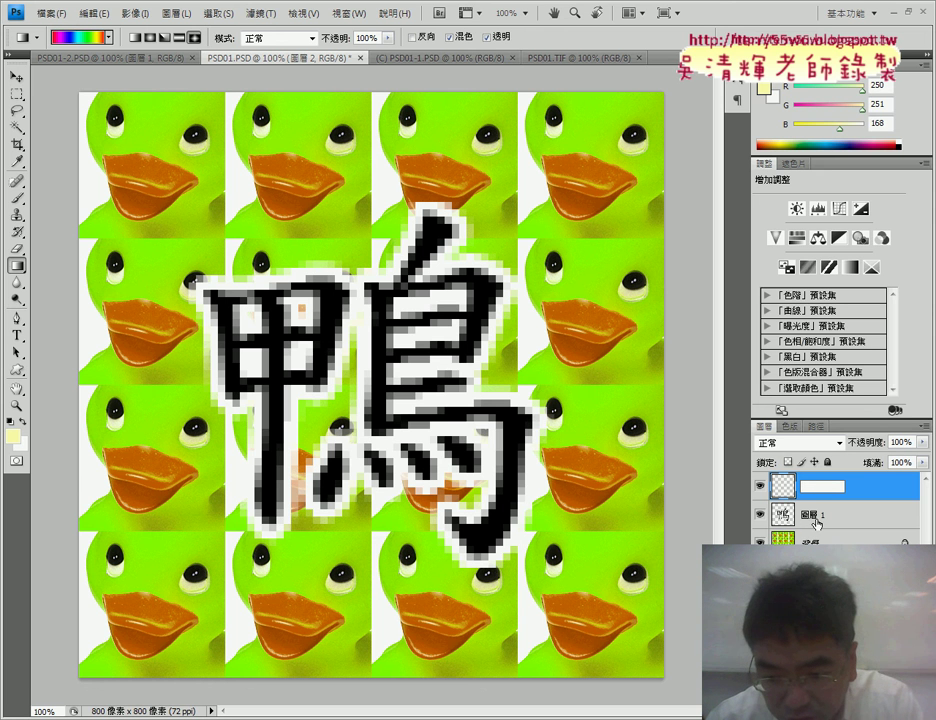
text(vx0)
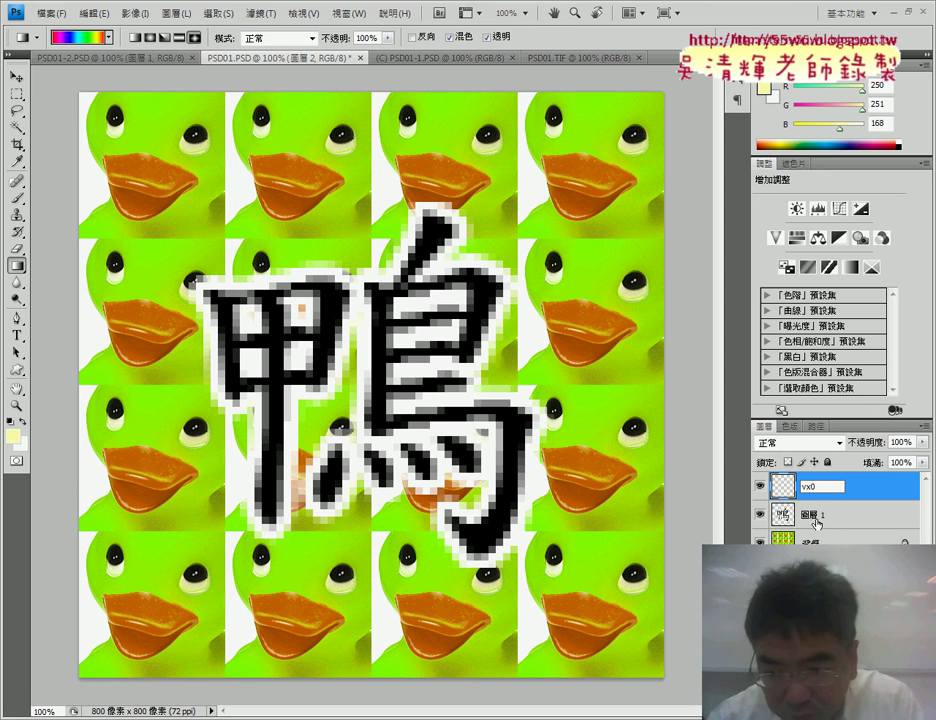
key(BackSpace)
key(BackSpace)
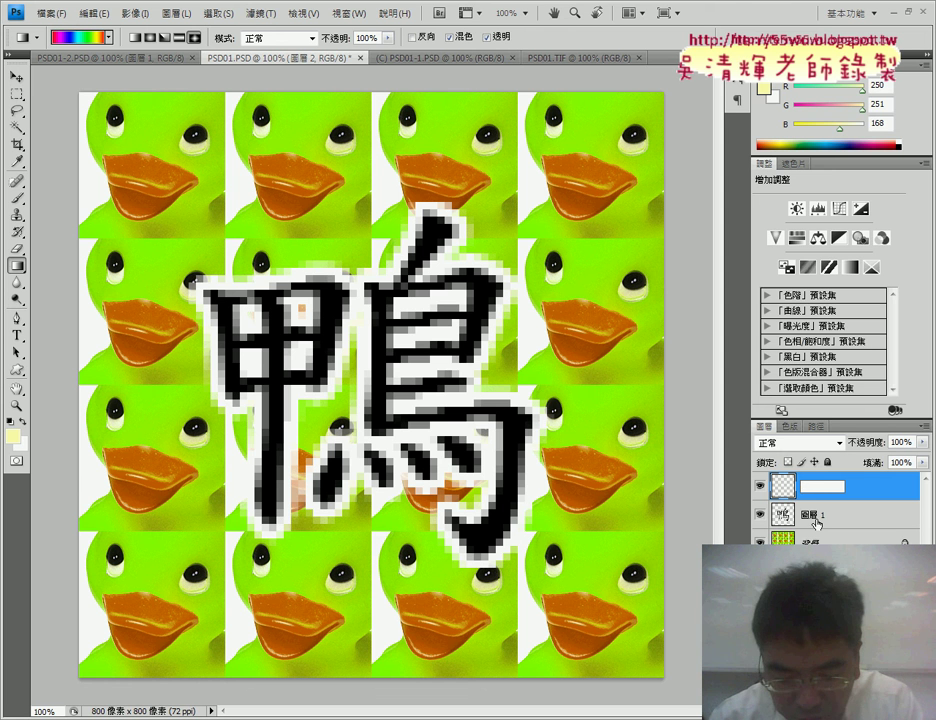
text(光躍)
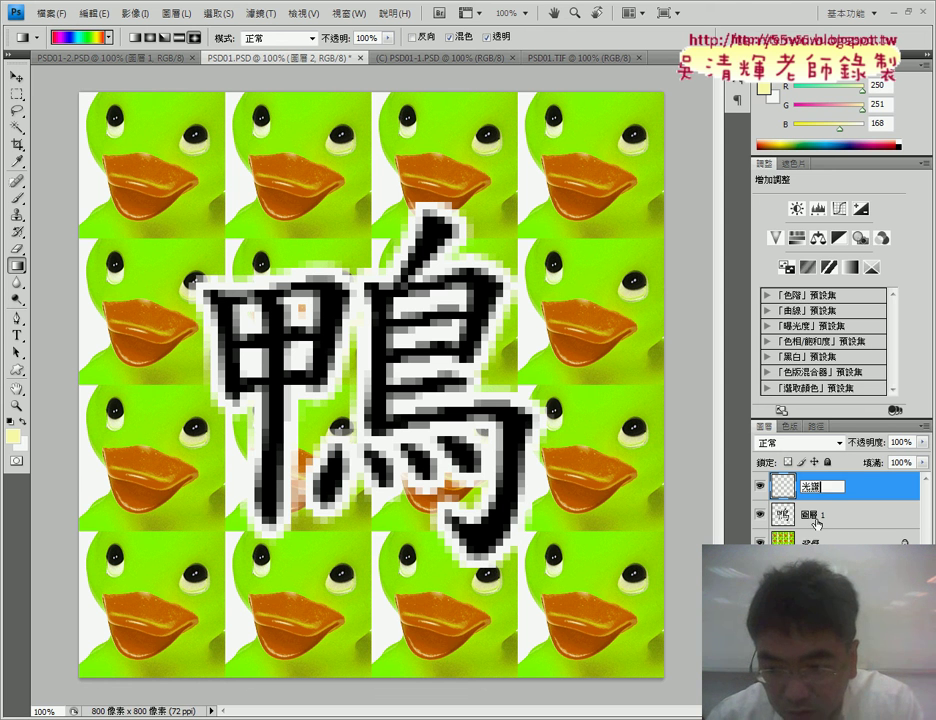
key(Return)
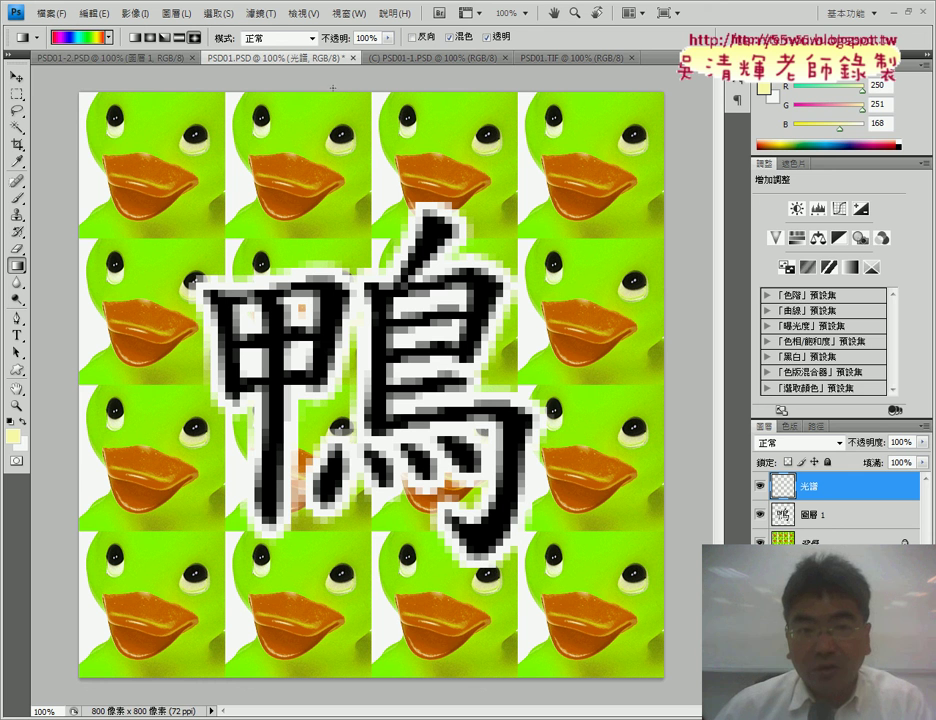
Fill 光譜 with a diamond spectrum gradient from the canvas centre and set it to 顏色 (Color) blending
click(110, 38)
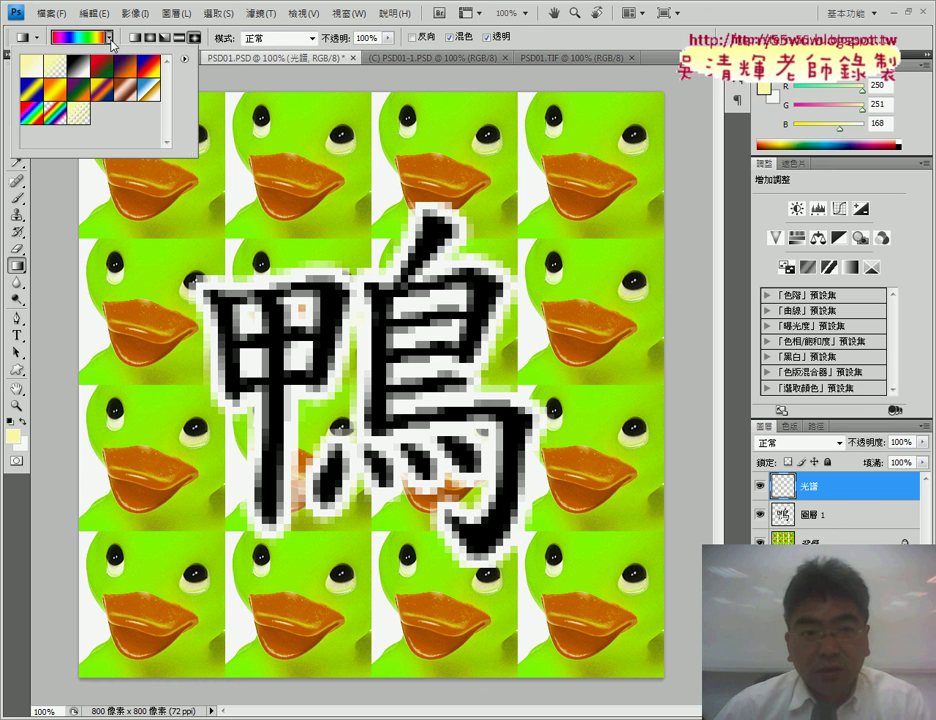
click(196, 40)
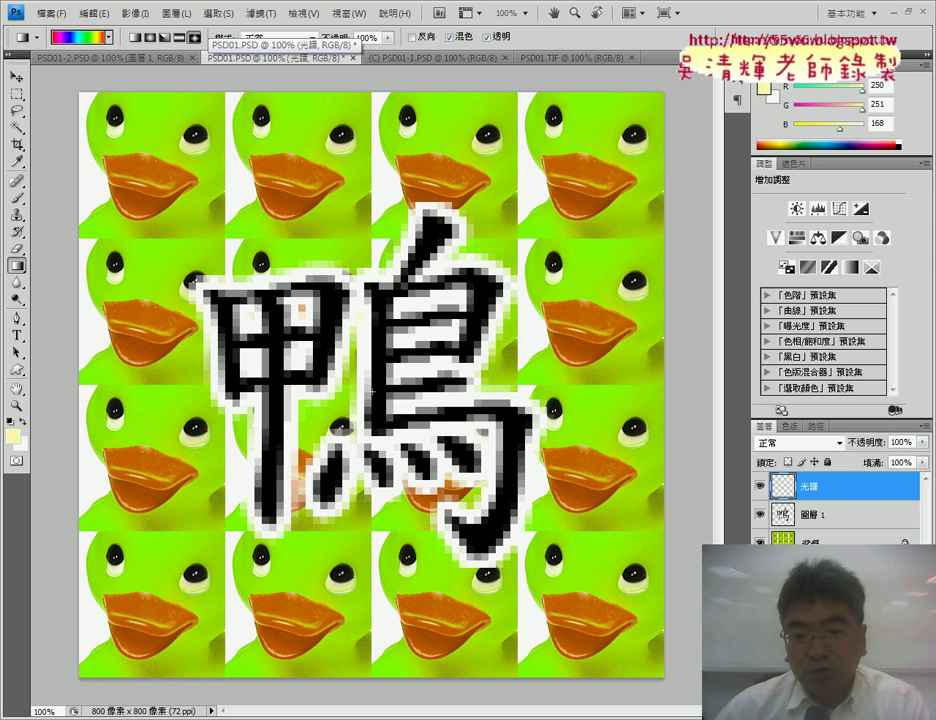
drag(372, 391, 597, 390)
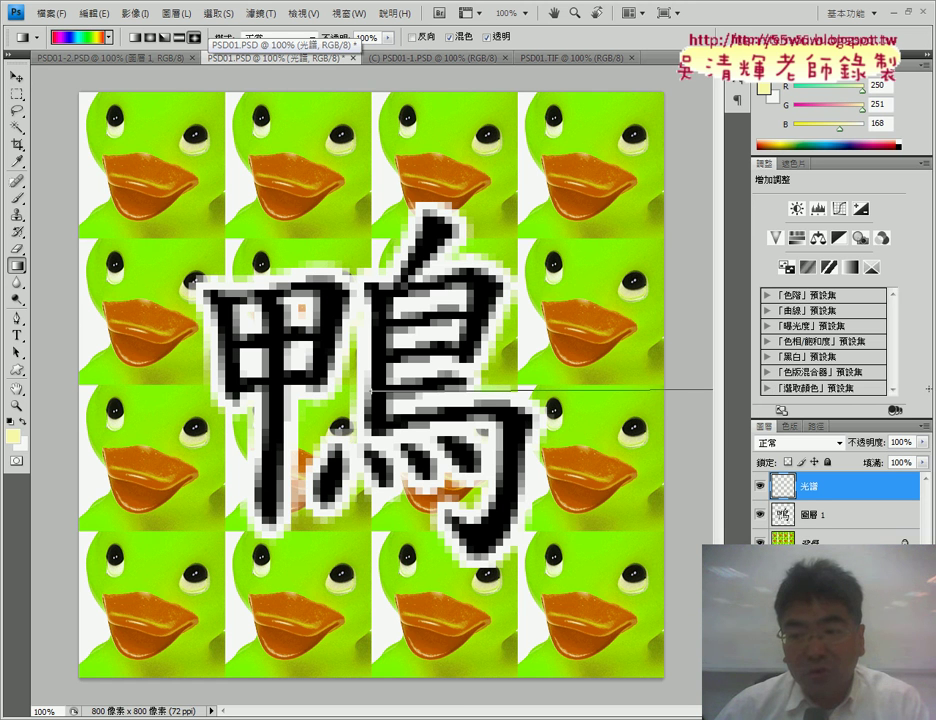
drag(713, 390, 713, 390)
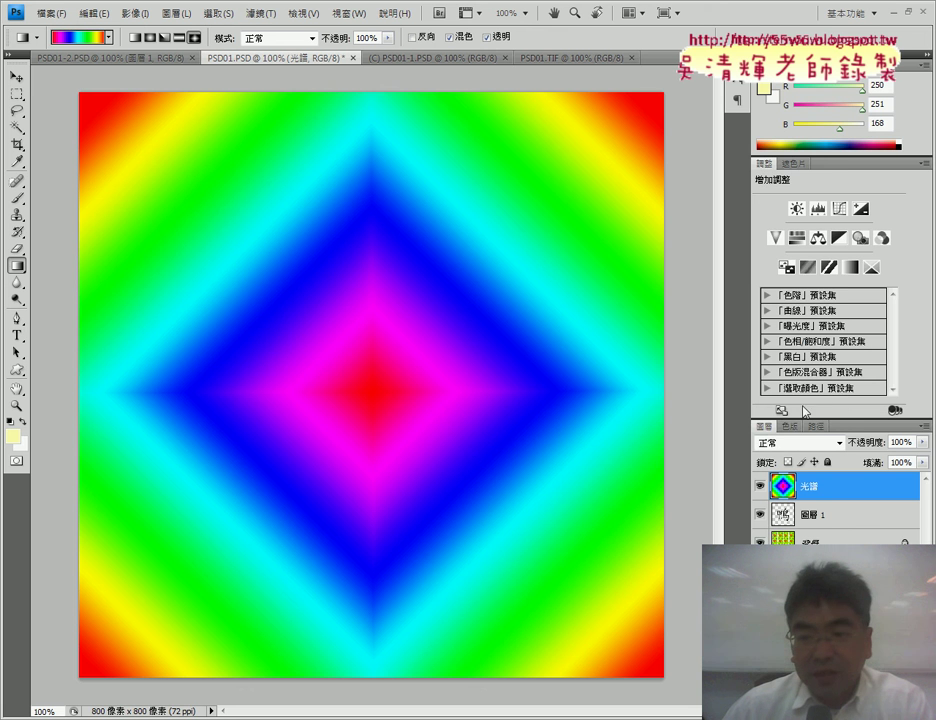
click(800, 443)
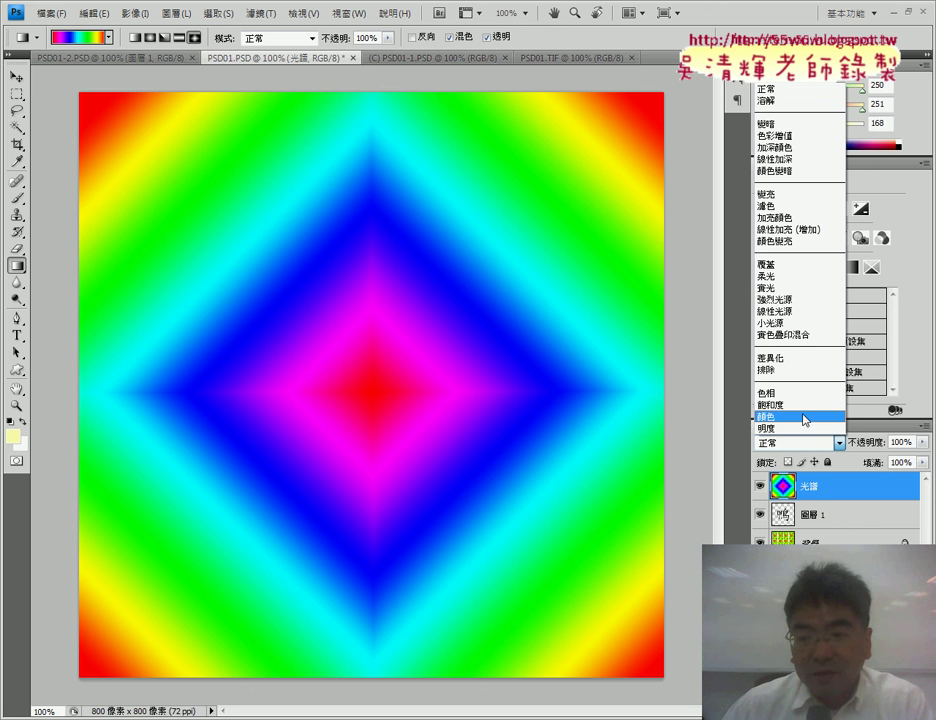
click(806, 418)
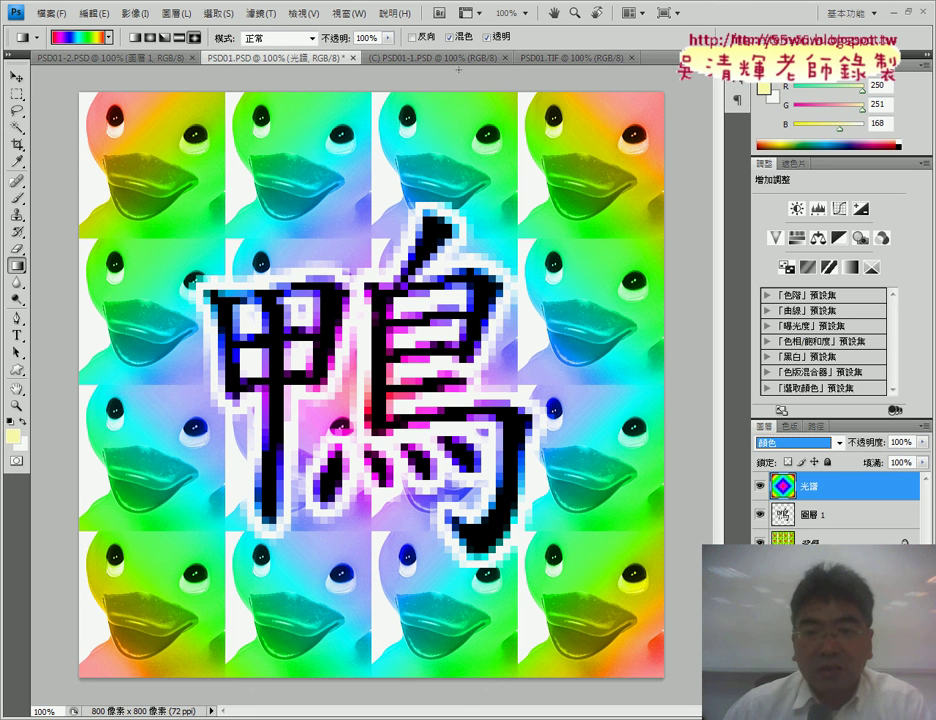
click(549, 58)
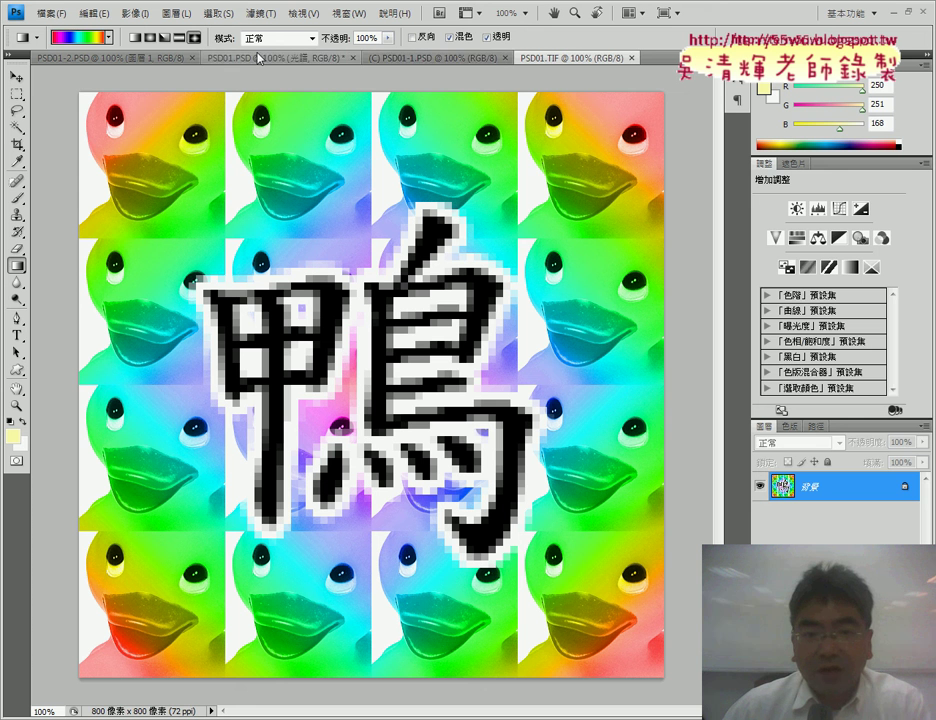
click(257, 60)
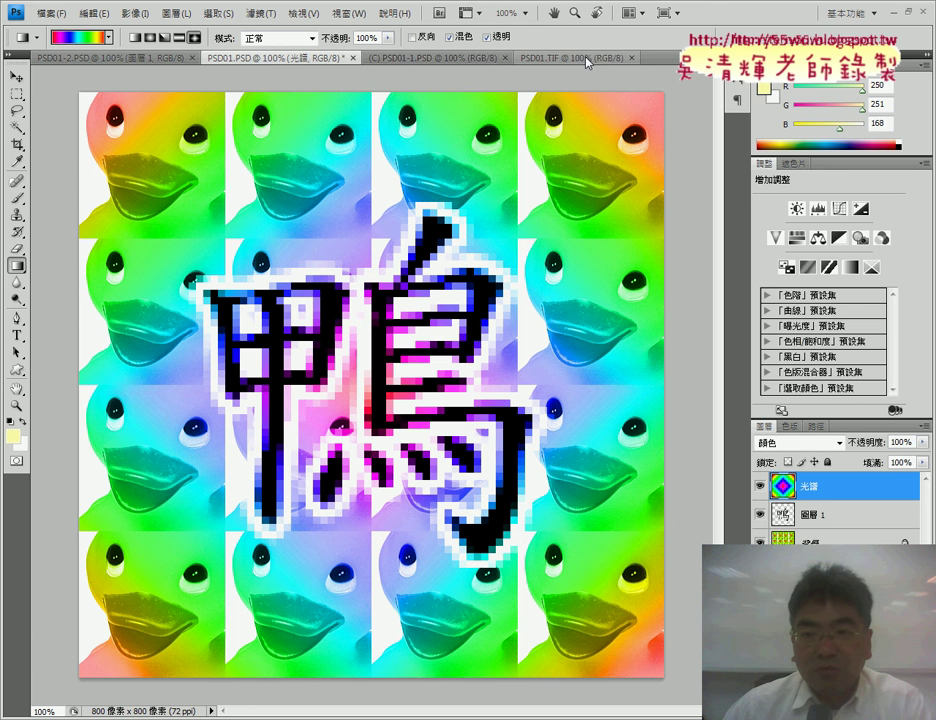
click(560, 58)
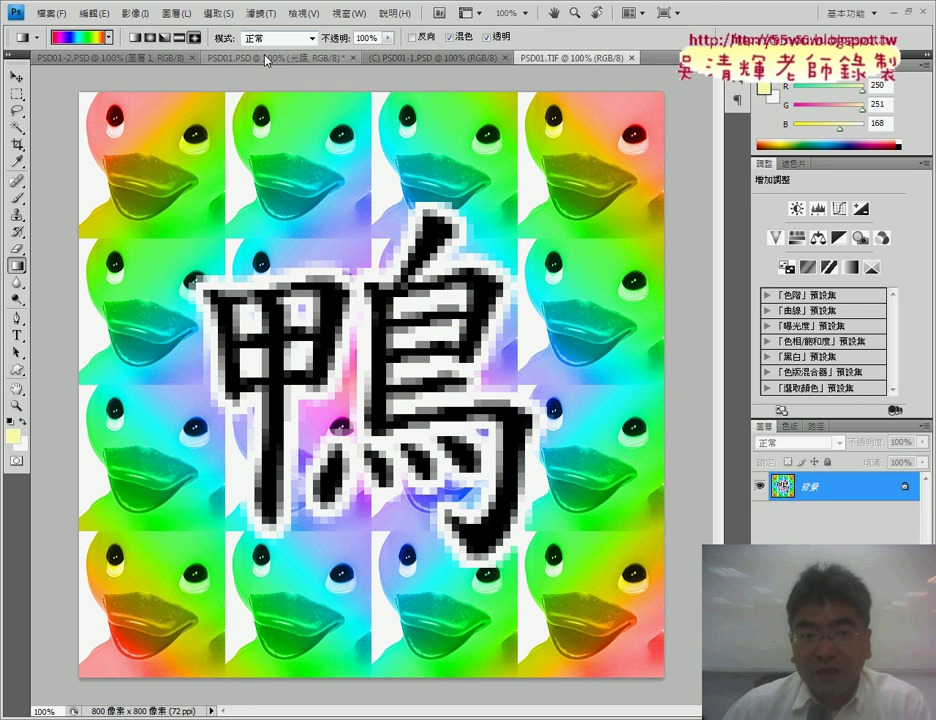
click(345, 58)
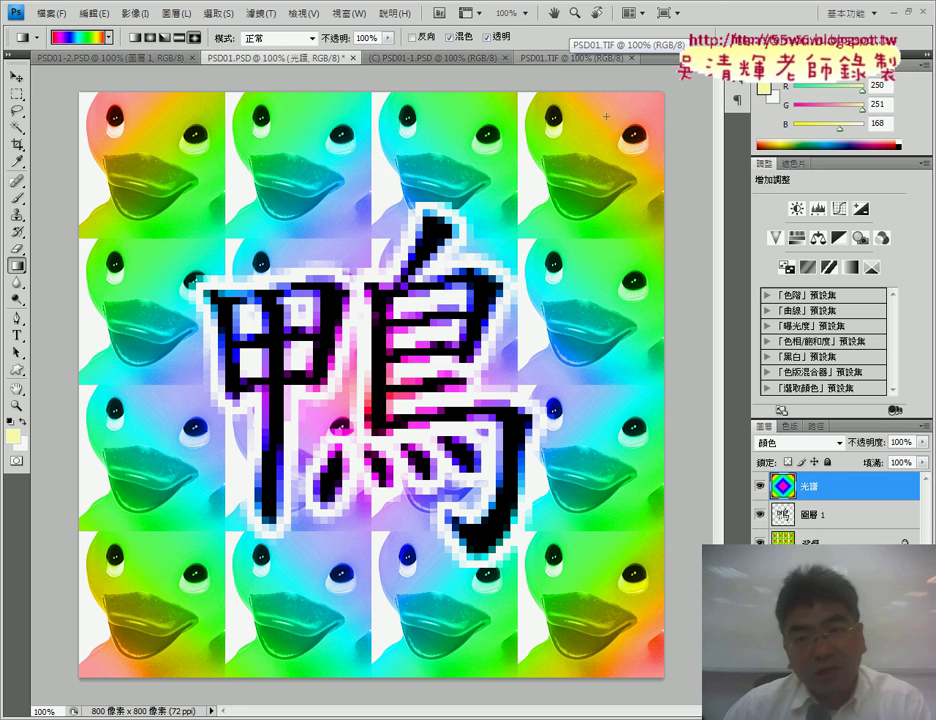
click(560, 58)
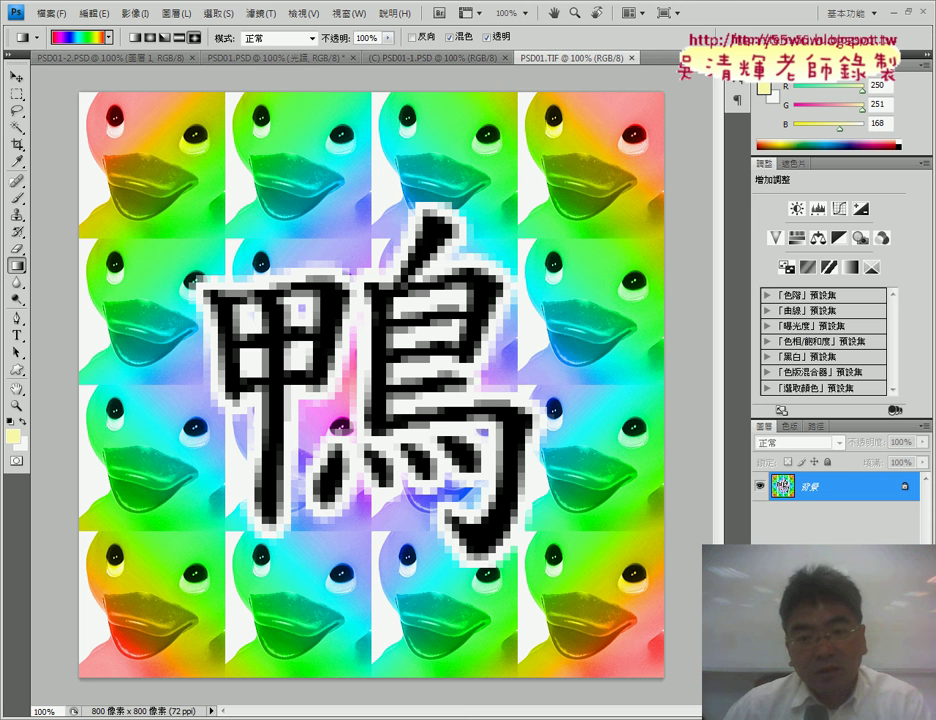
click(289, 58)
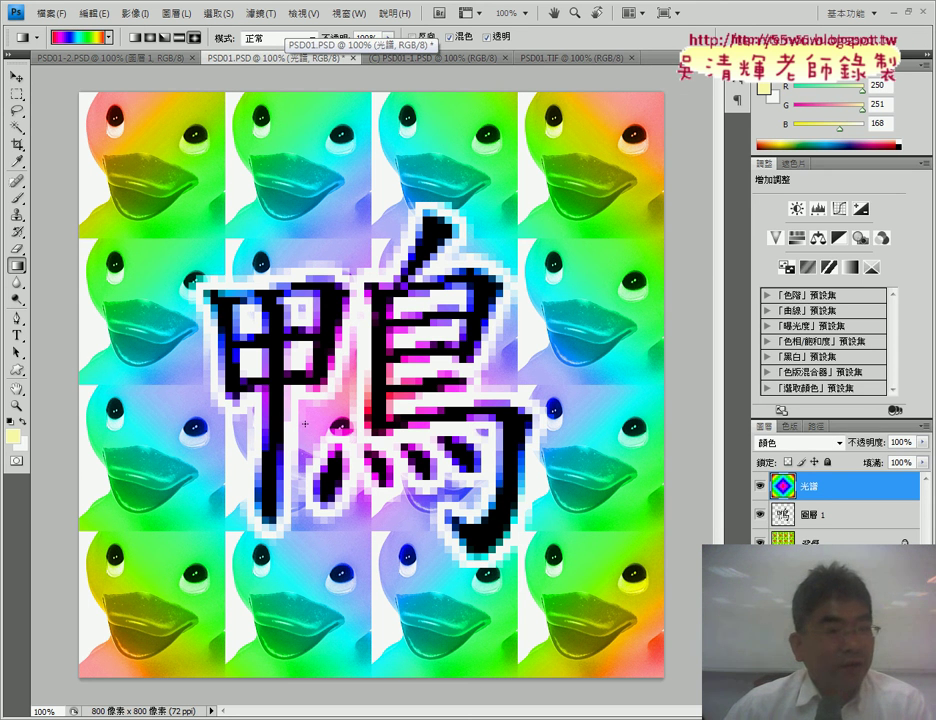
Move the 圖層 1 character layer above the 光譜 spectrum layer so 鴨 shows black
click(833, 517)
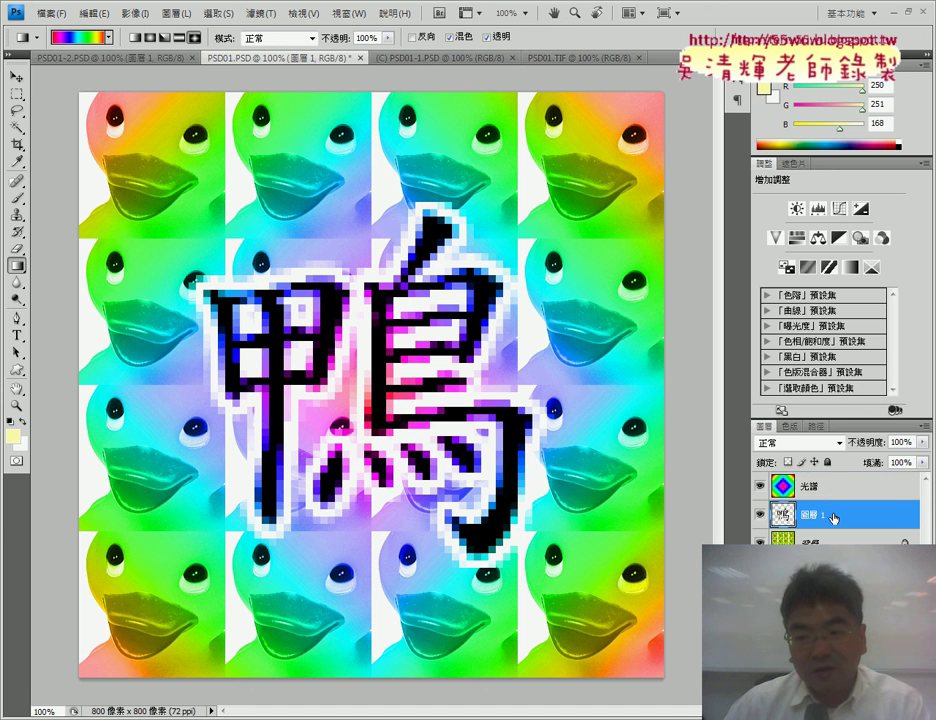
drag(833, 517, 833, 483)
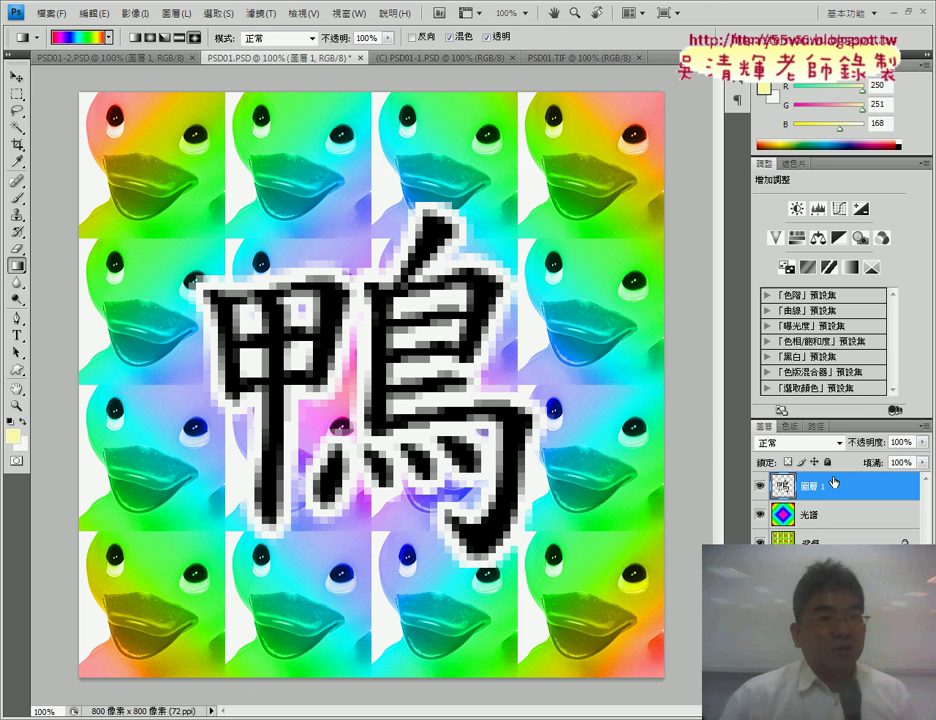
click(50, 13)
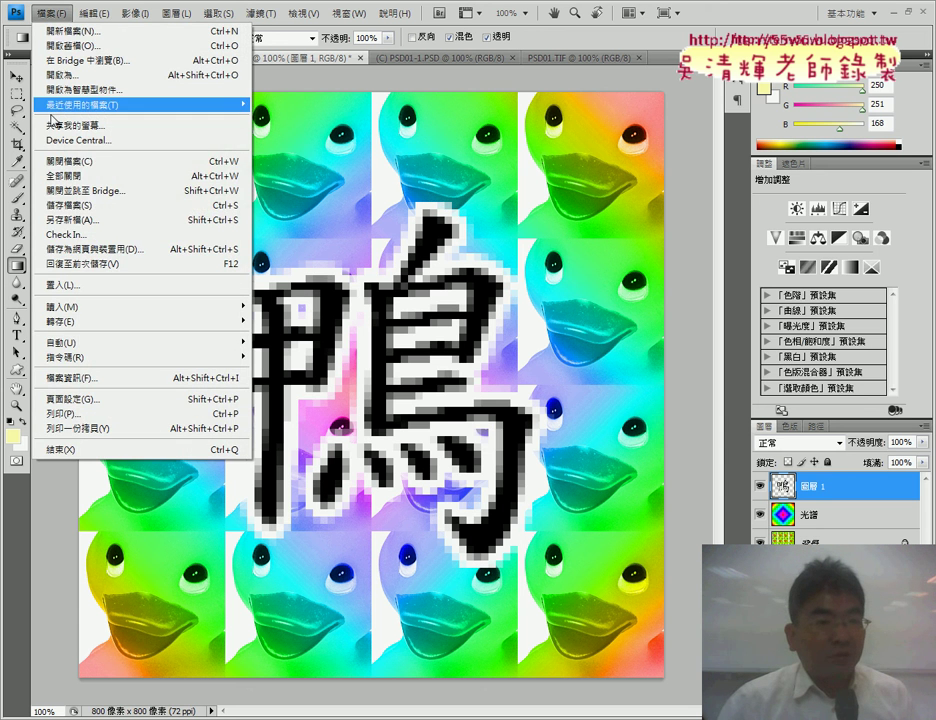
Save the layered image as 104.psd, replacing the existing file and keeping maximum compatibility
click(73, 220)
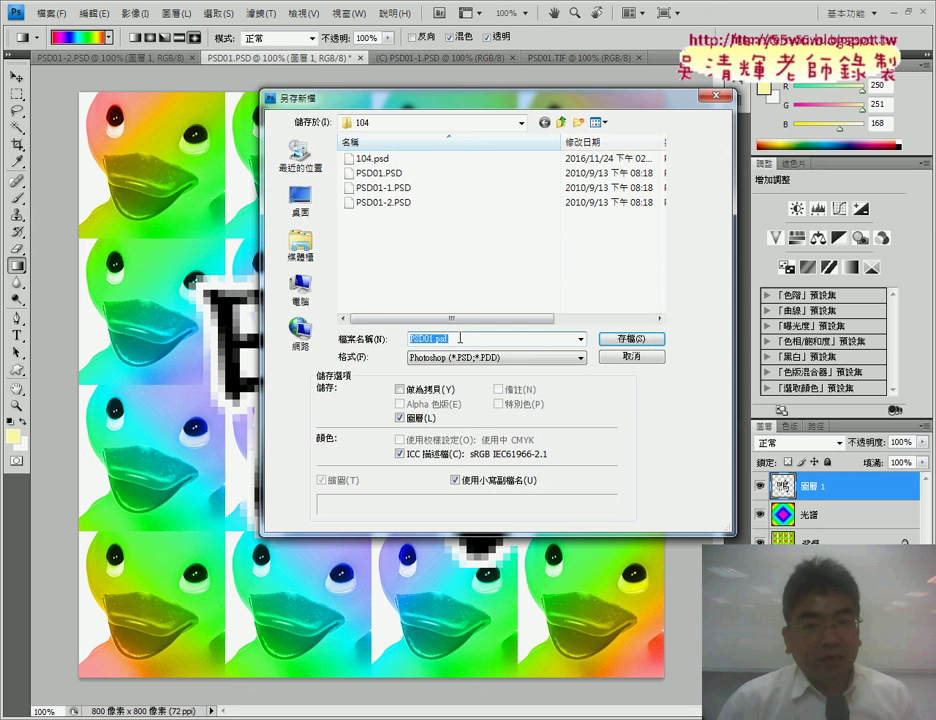
text(104)
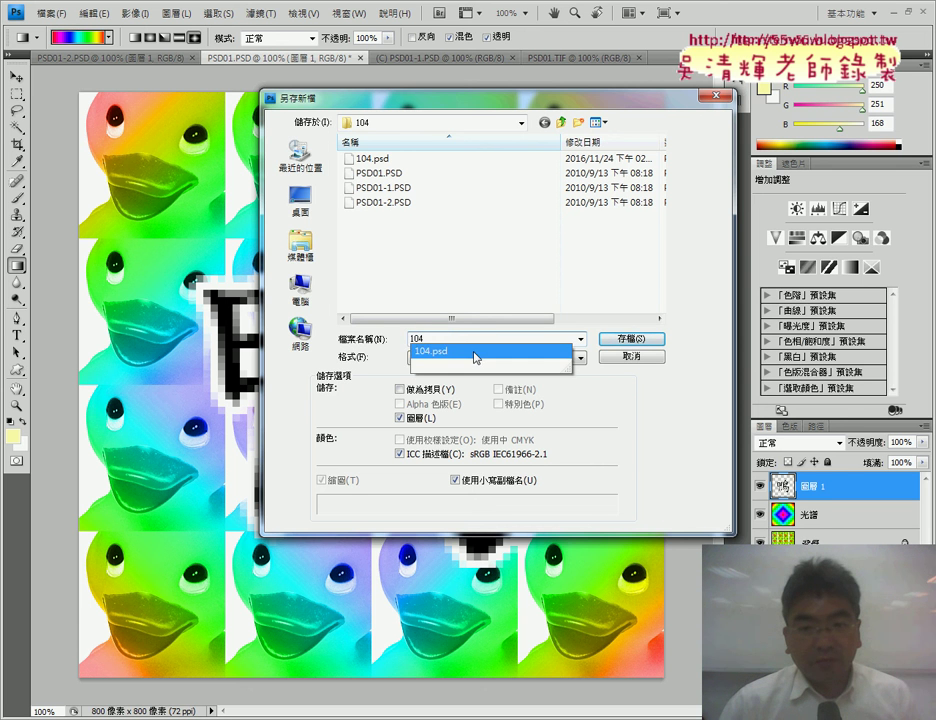
key(Return)
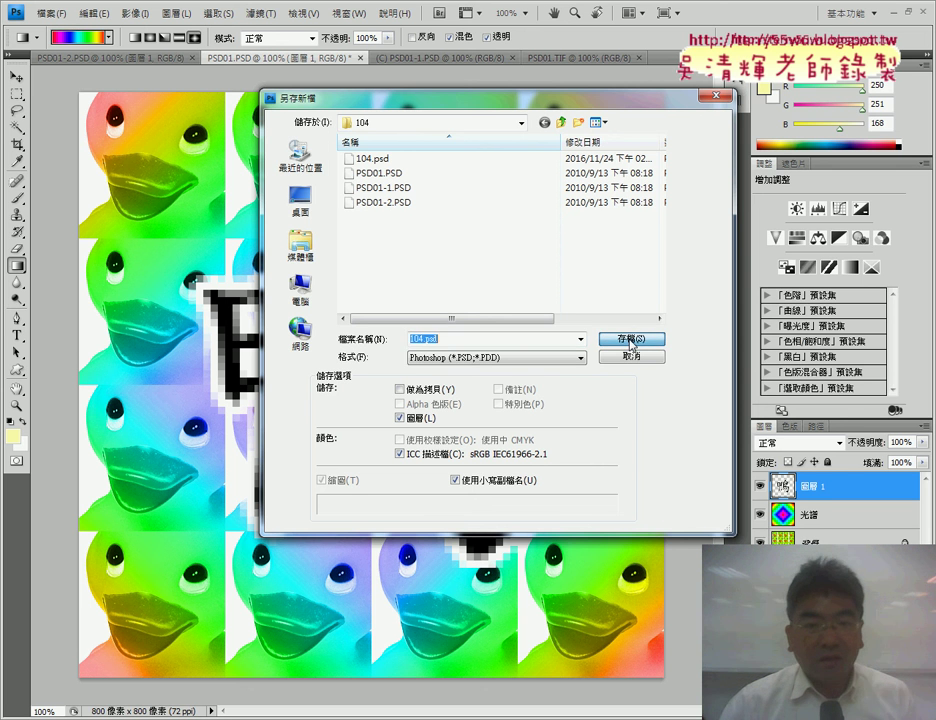
click(631, 341)
click(331, 271)
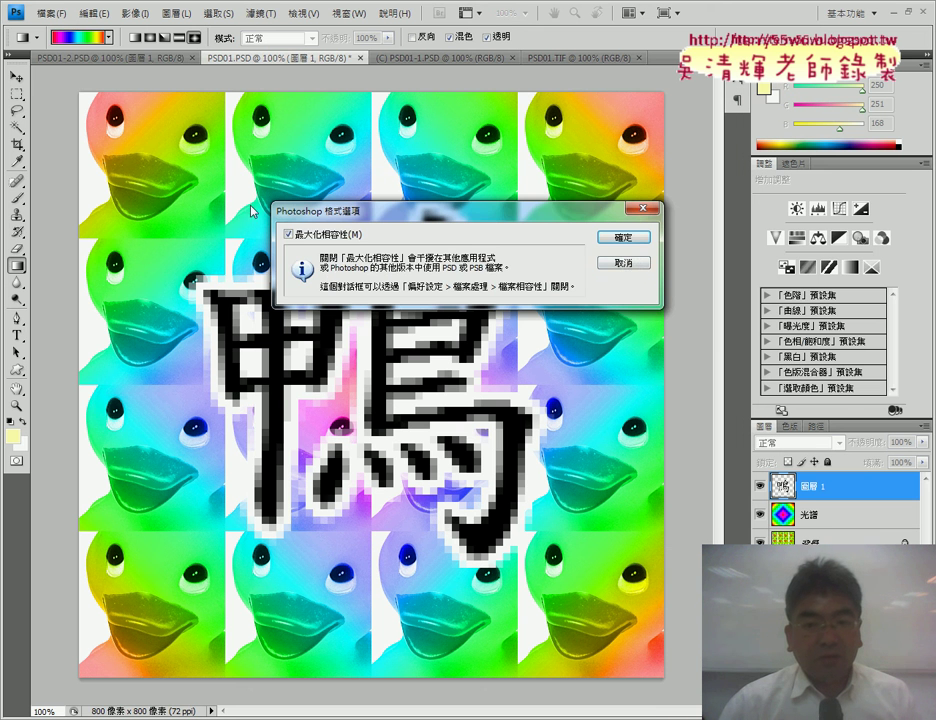
click(625, 264)
click(50, 13)
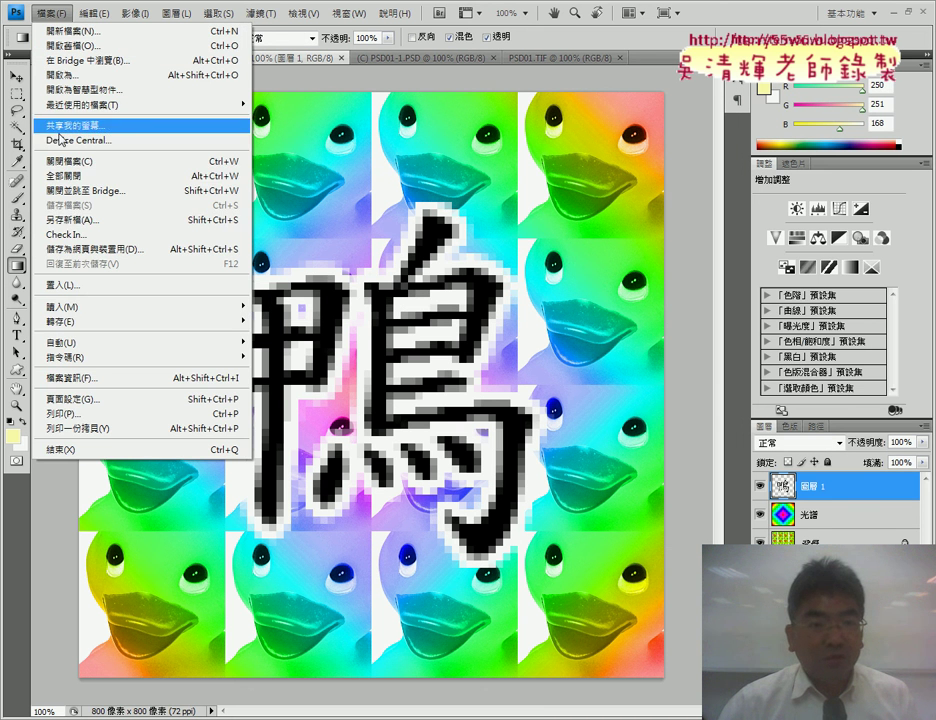
Save a JPEG copy named 104.jpg, accepting the default JPEG quality options
click(70, 219)
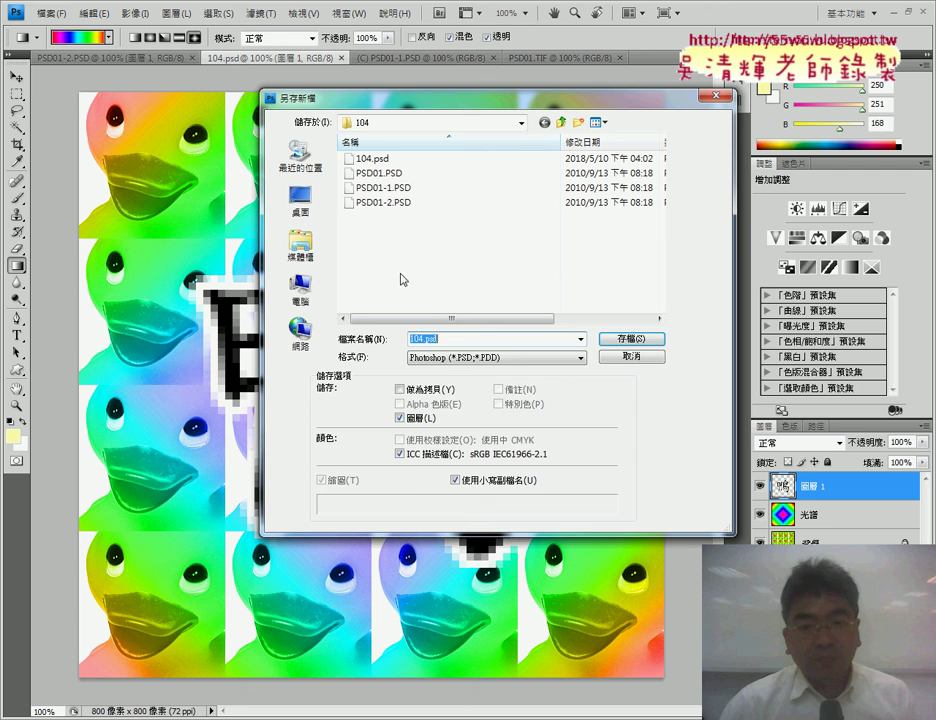
click(455, 361)
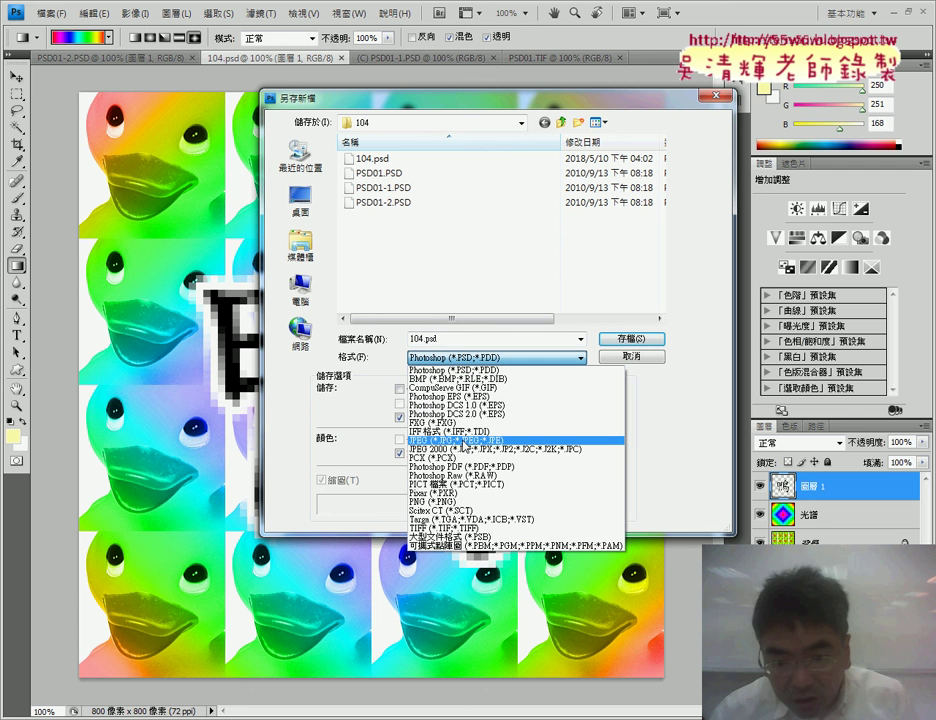
click(463, 441)
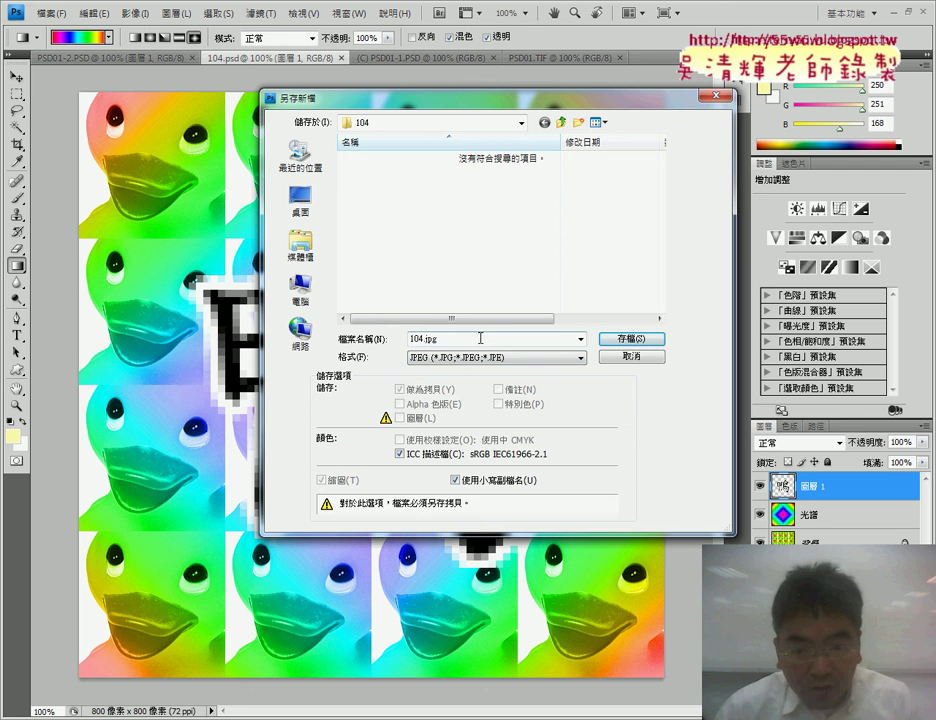
click(637, 339)
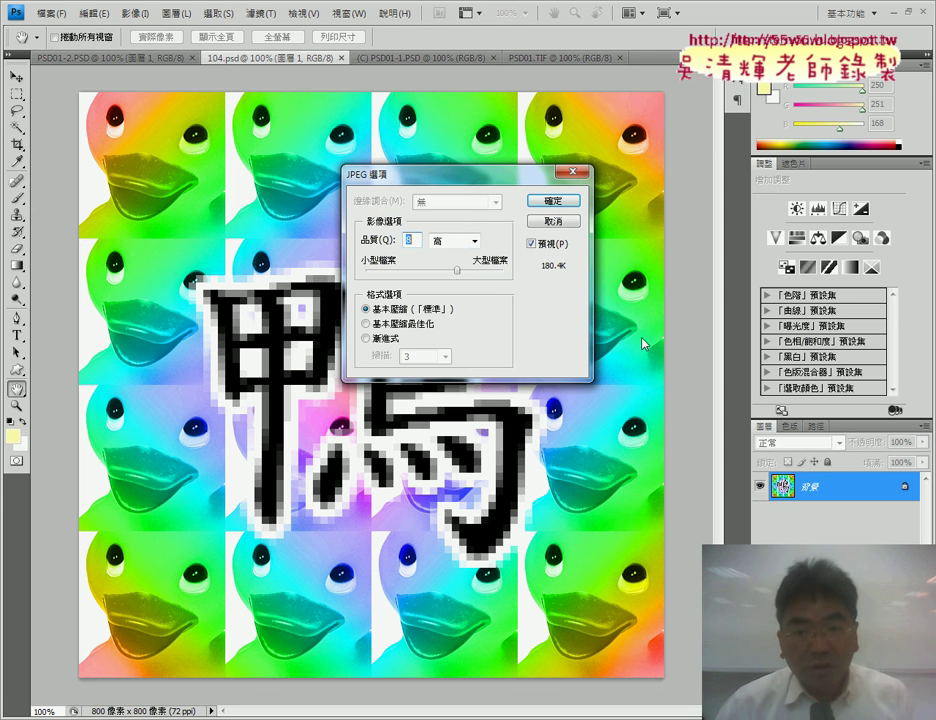
click(556, 203)
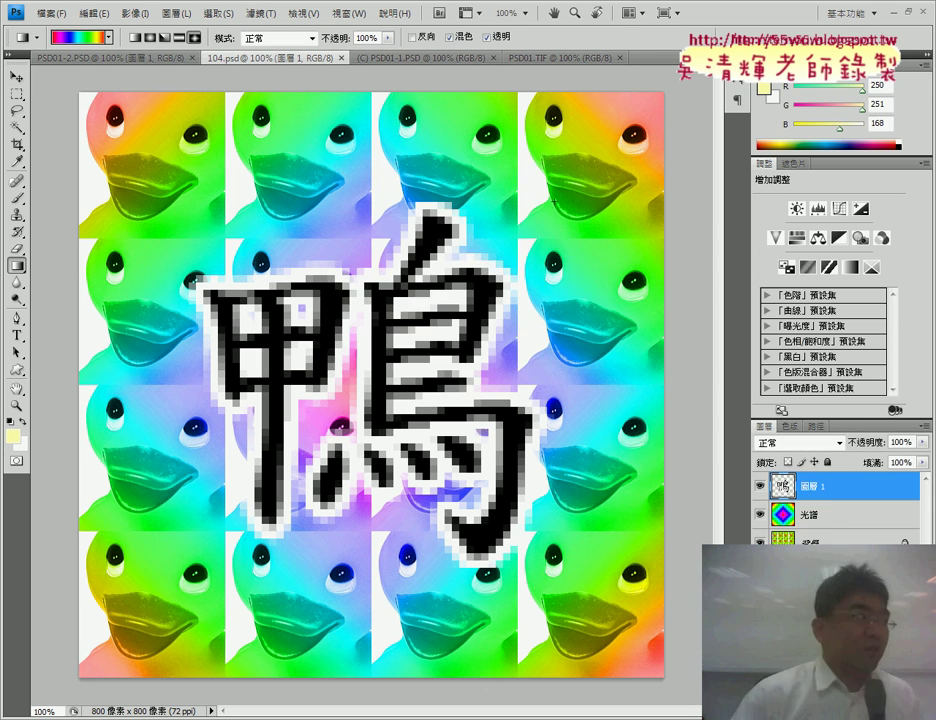